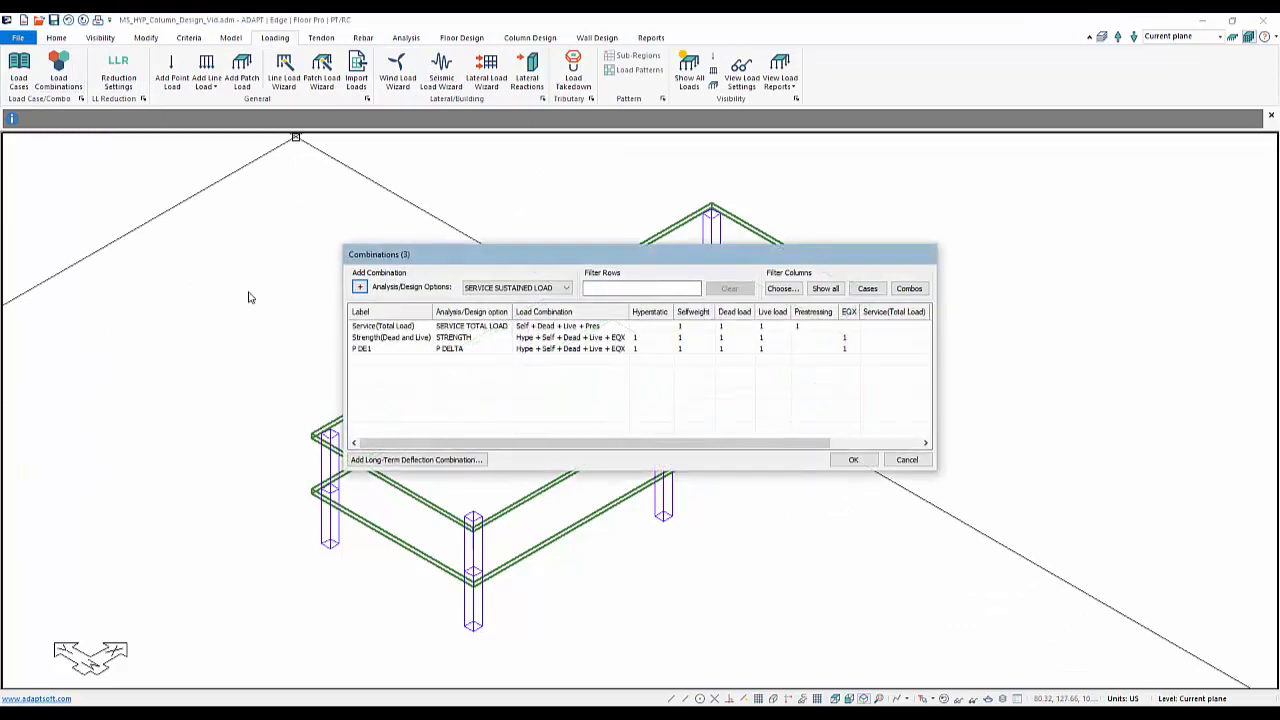
- Add a load combination labelled P DE2 and set its analysis/design option to P DELTA
click(362, 350)
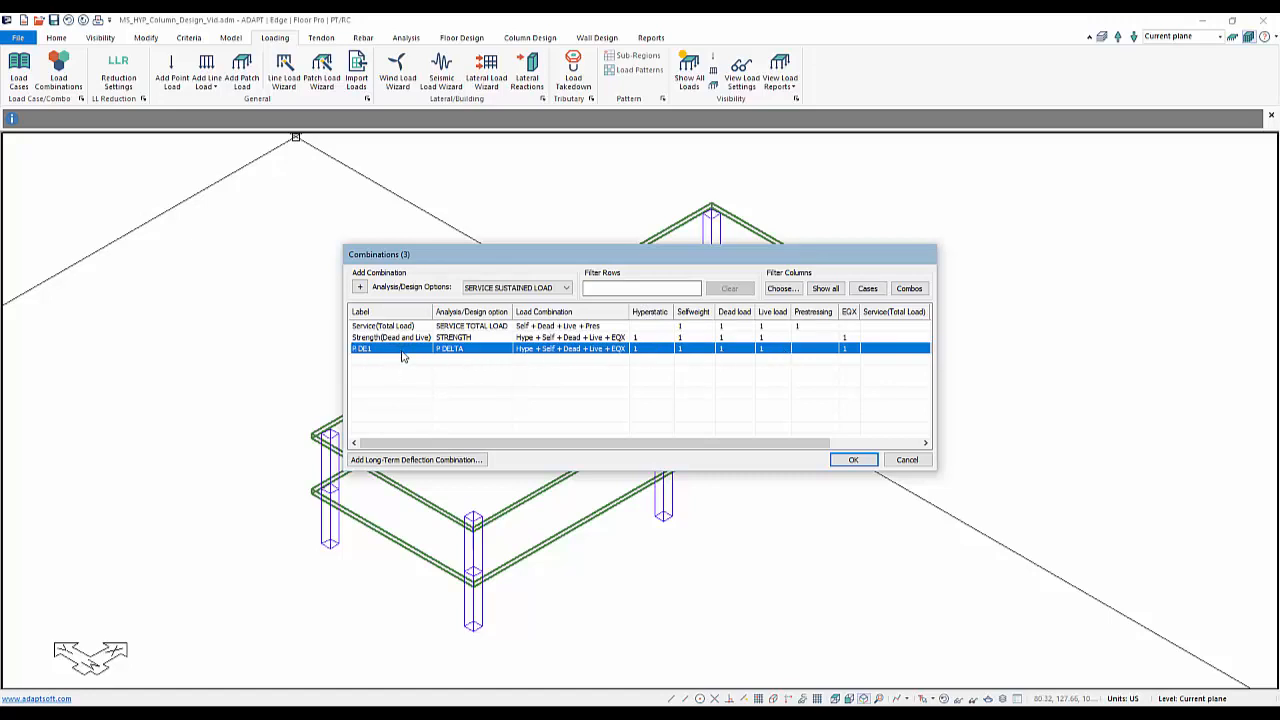
click(360, 287)
click(363, 360)
click(363, 360)
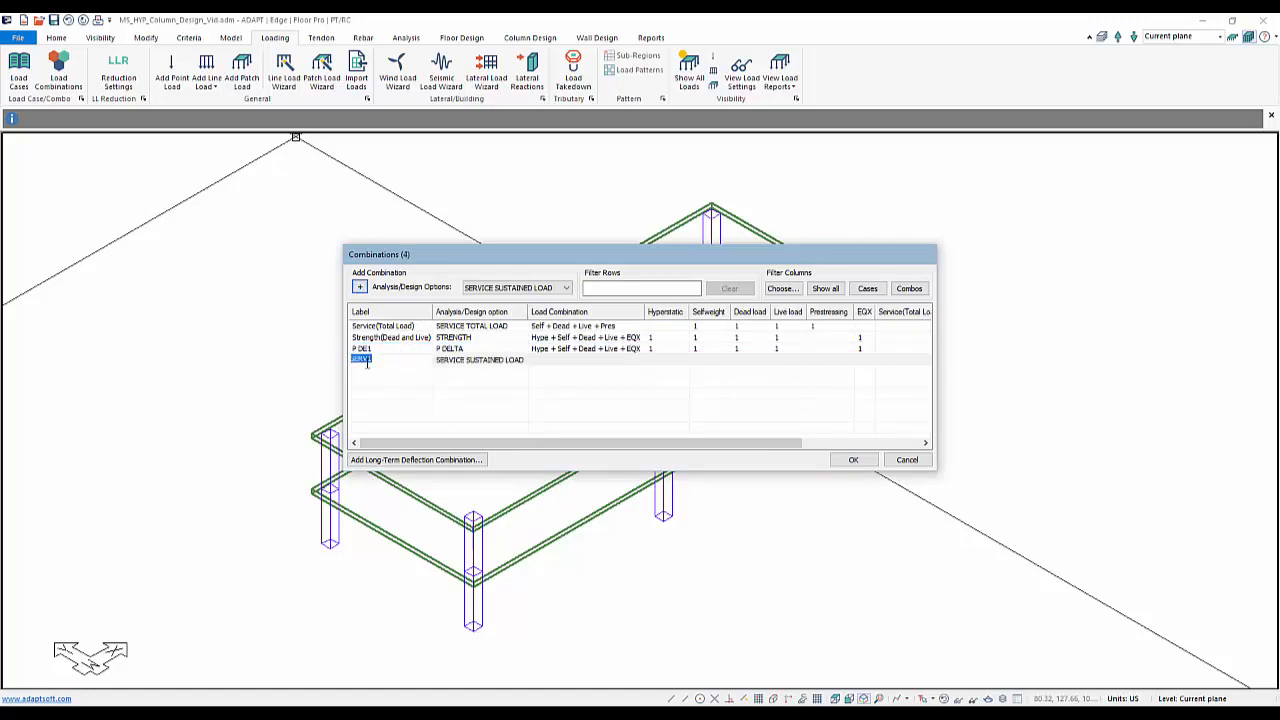
text(P DE2)
click(506, 368)
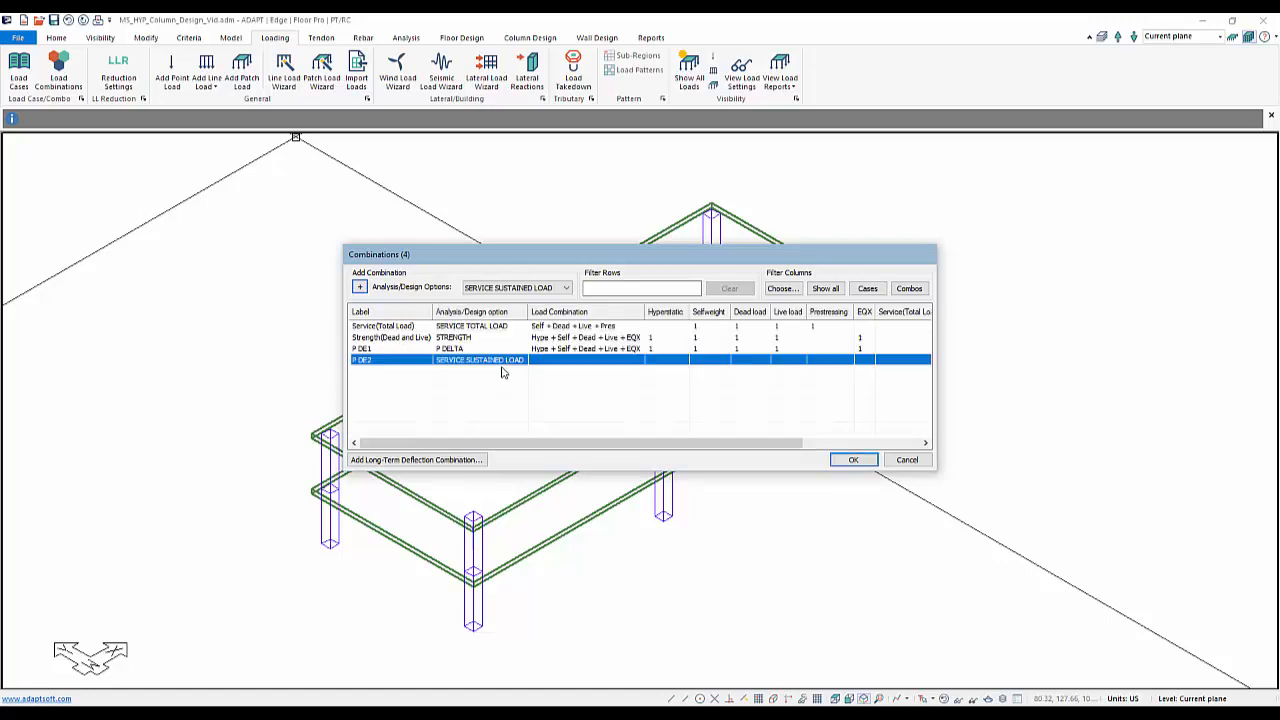
click(504, 366)
click(460, 435)
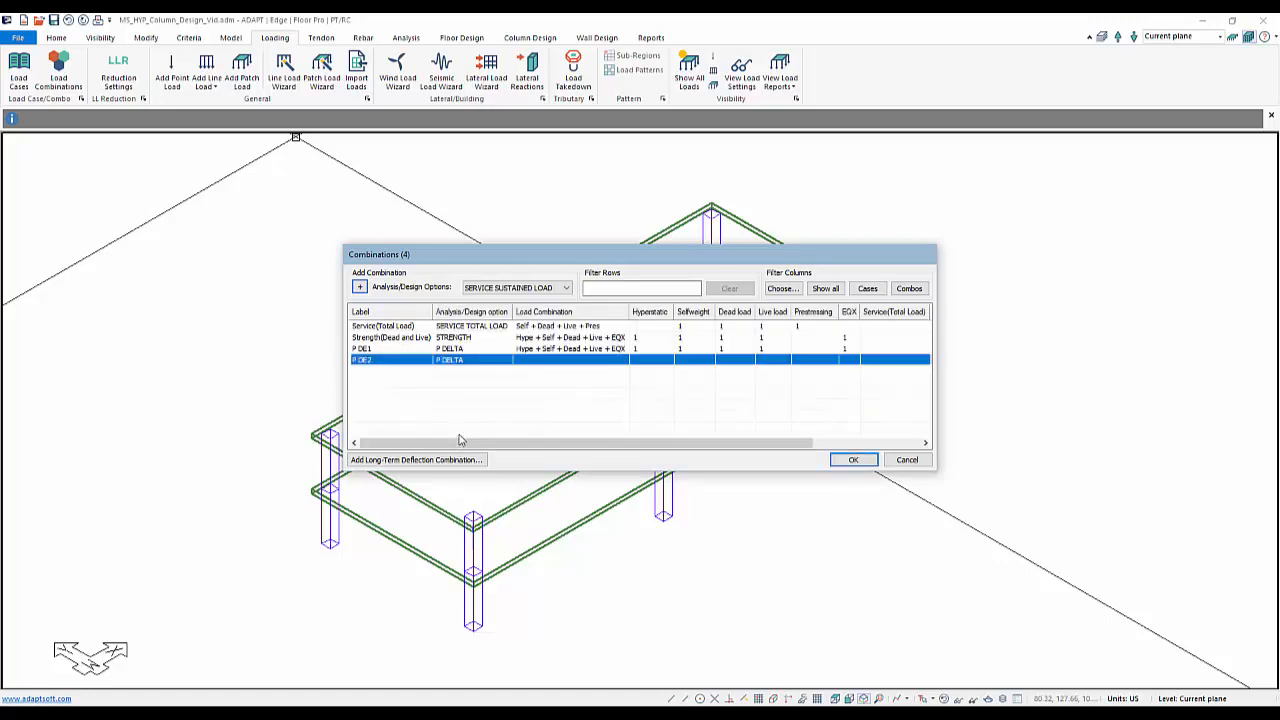
- Enter factors of 1 for selfweight, dead load and live load in the P DE2 combination, leaving Hyperstatic empty
click(667, 365)
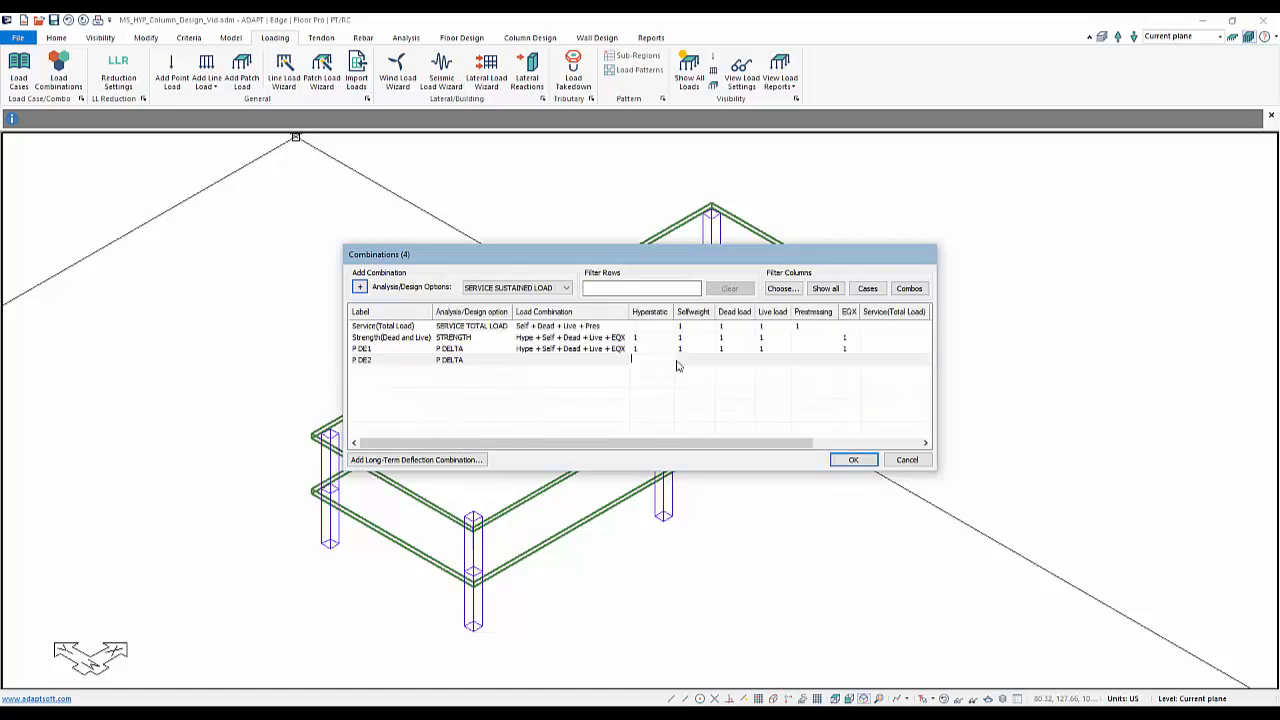
click(679, 363)
click(683, 361)
text(1)
click(722, 366)
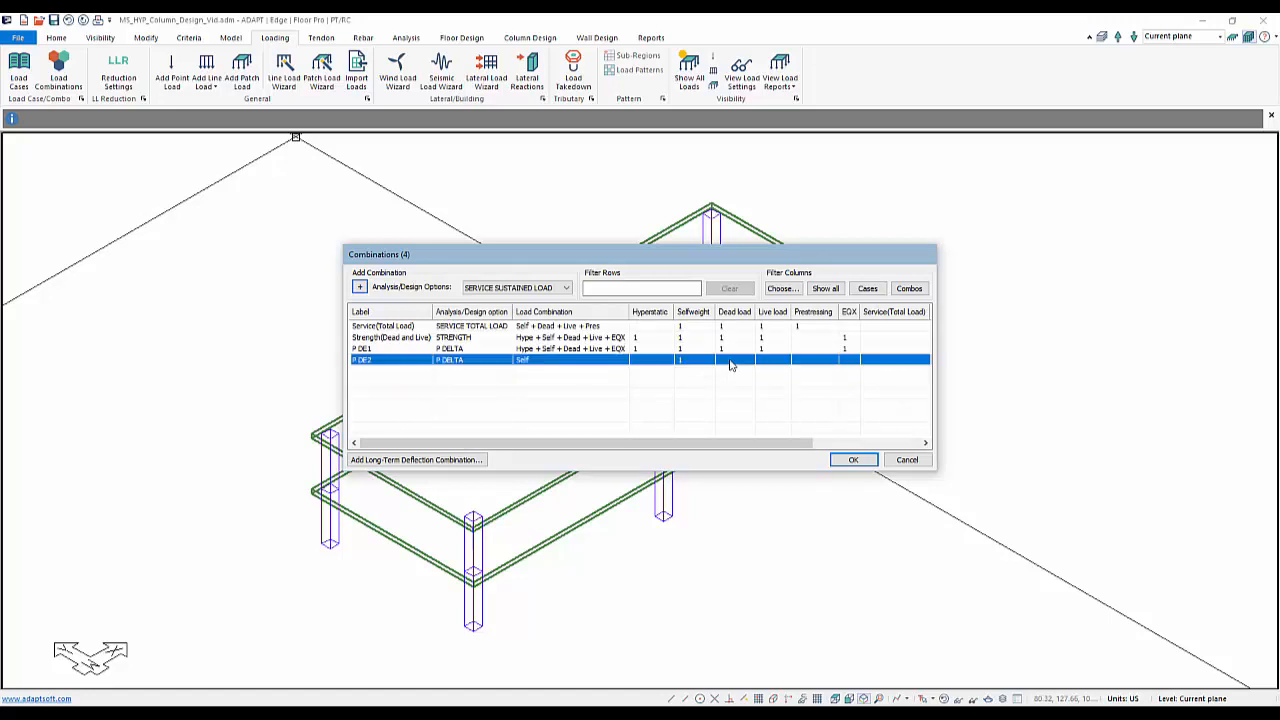
click(722, 366)
text(1)
click(766, 362)
click(766, 362)
text(1)
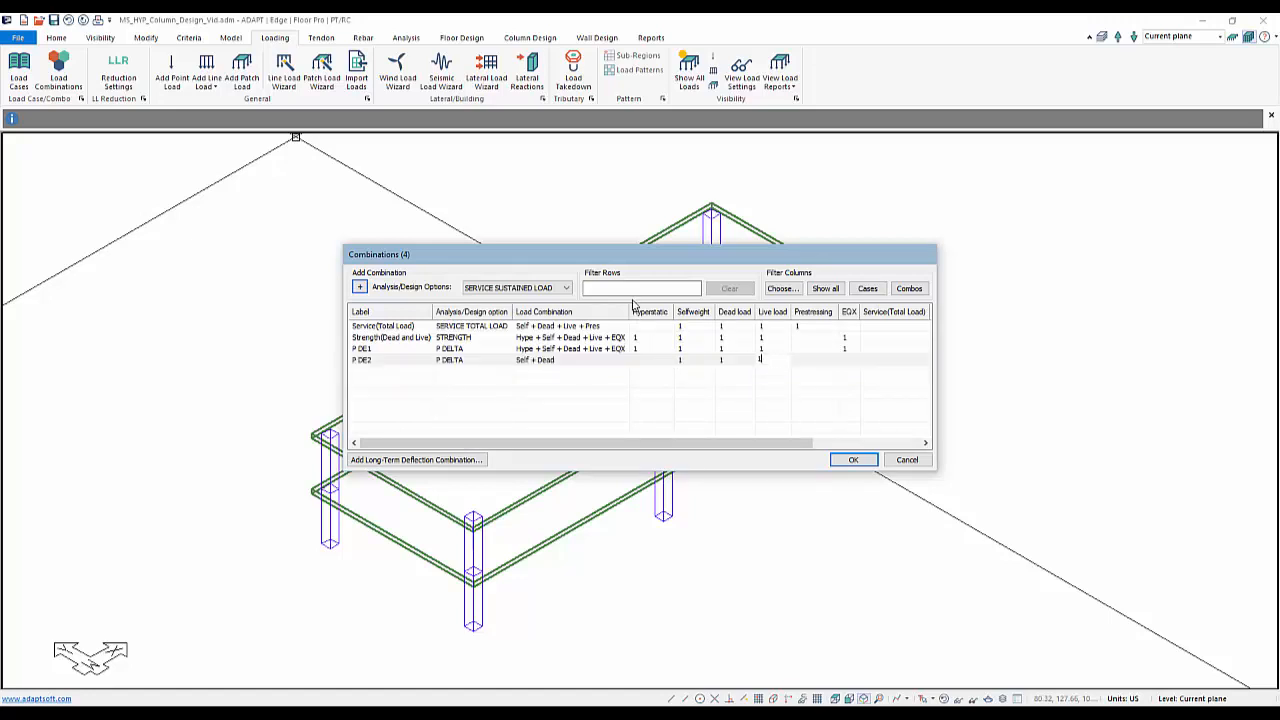
- Enter a factor of 1 for EQX in the P DE2 combination and accept the combinations
click(845, 362)
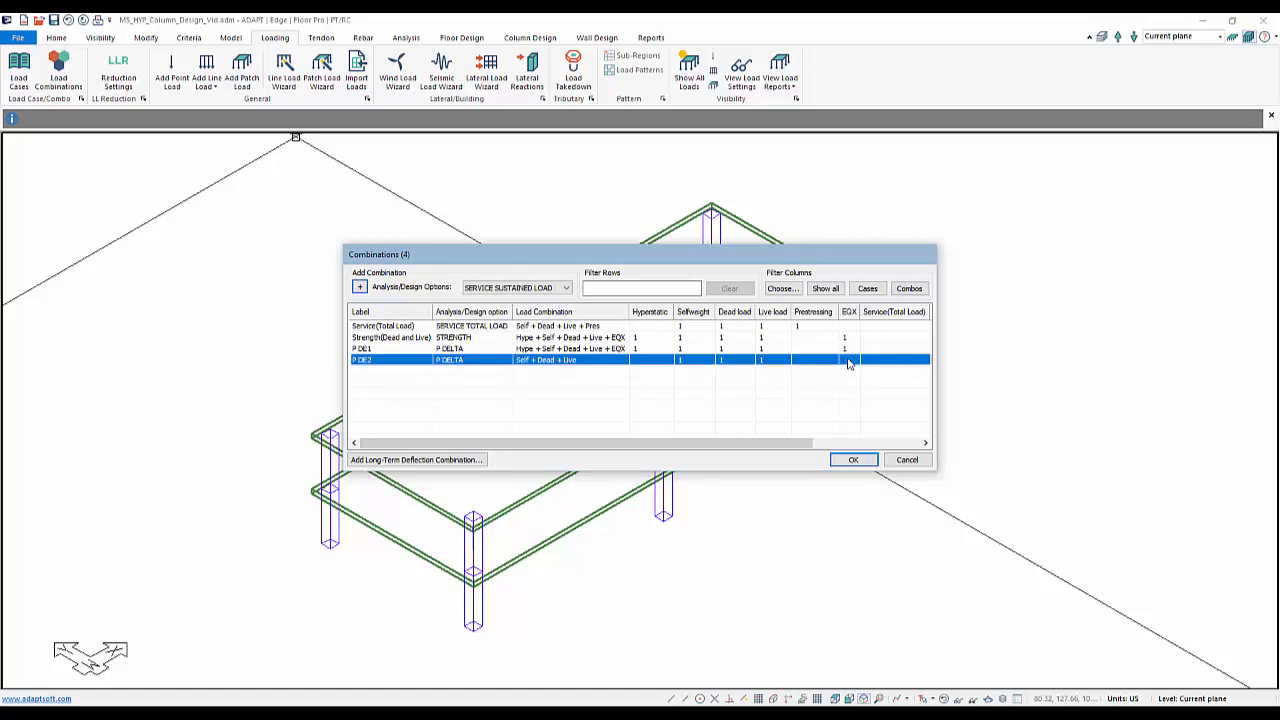
click(845, 362)
text(1)
click(837, 388)
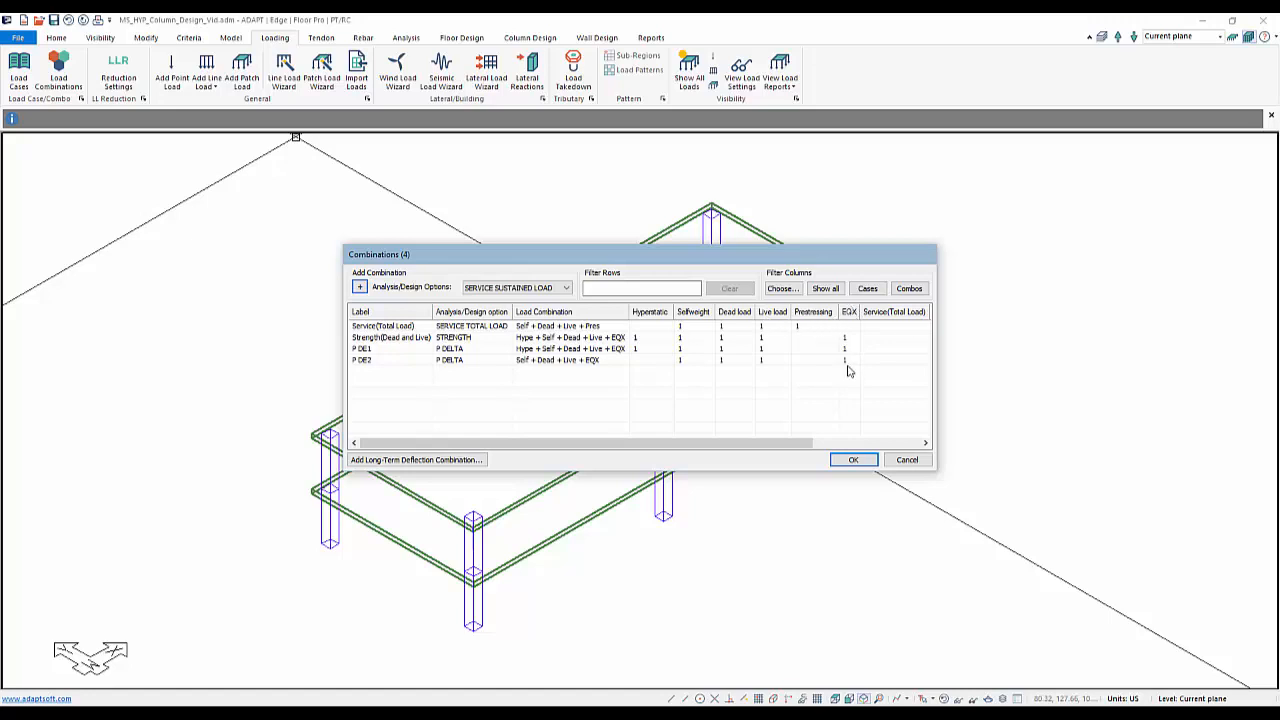
click(852, 460)
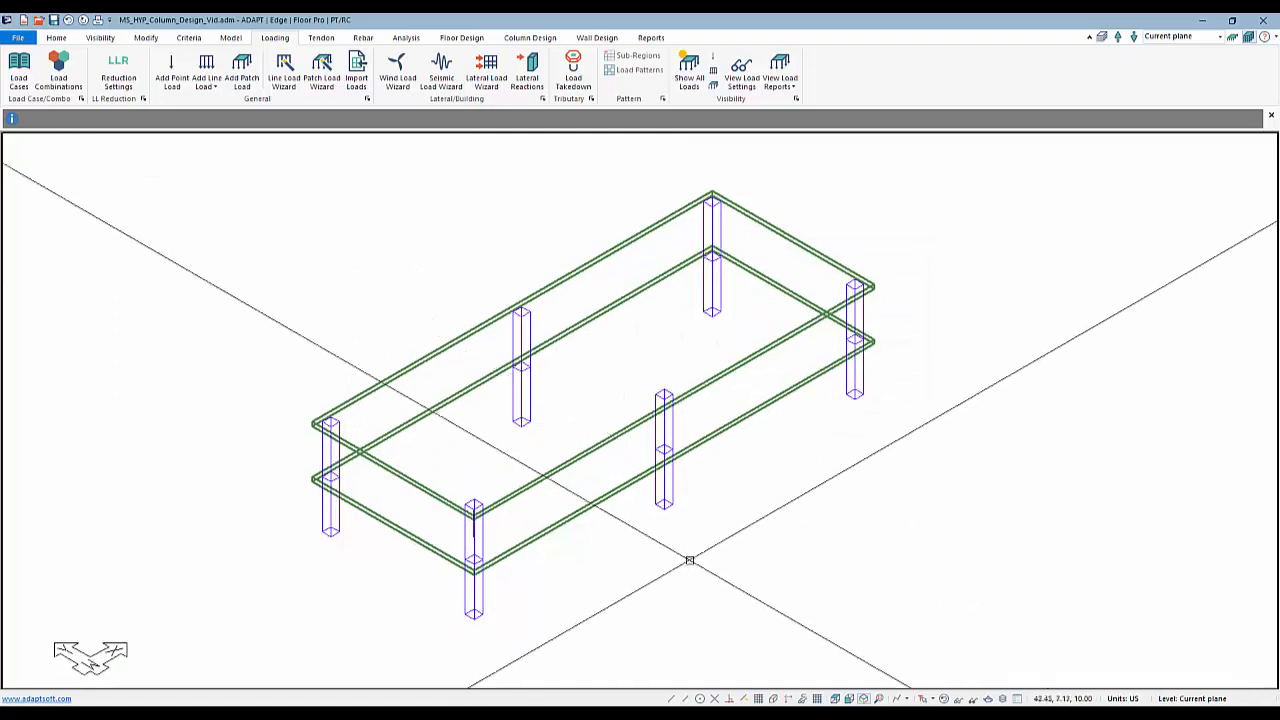
- Execute the analysis with only the P DE1 and P DE2 combinations selected and load the results
scroll(588, 560, down, 1)
middle_drag(523, 628, 521, 620)
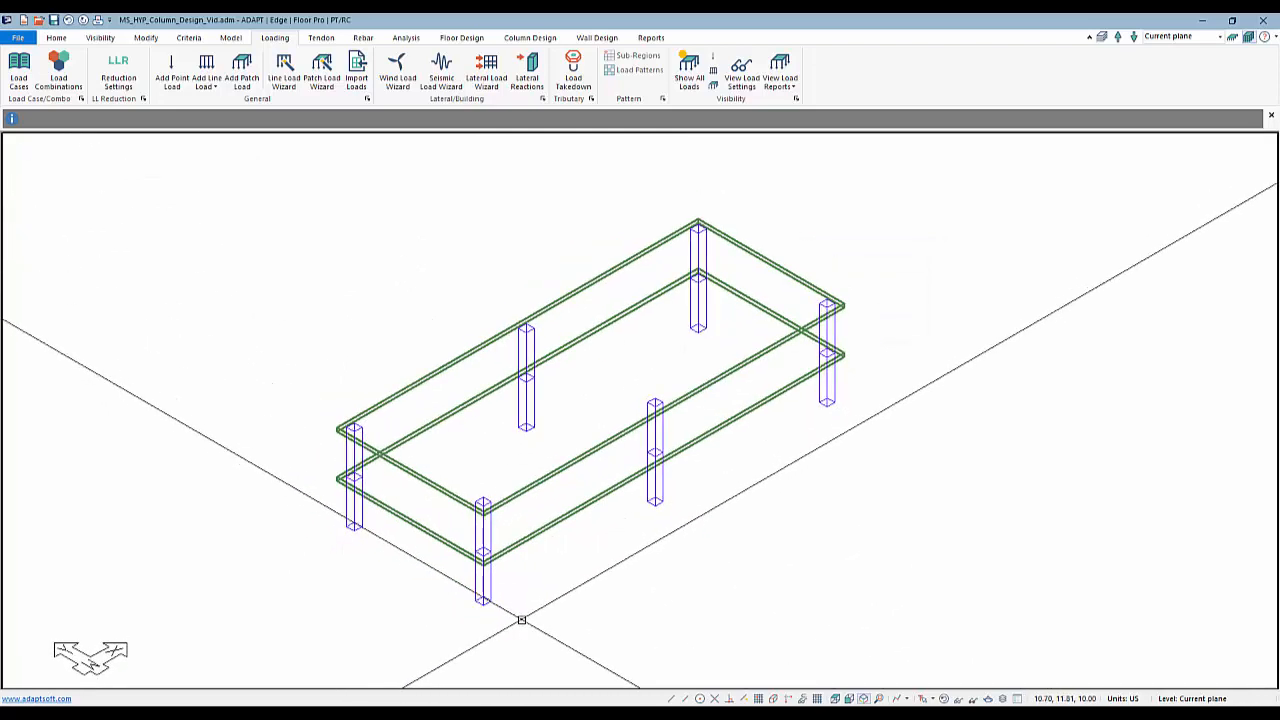
scroll(521, 620, down, 1)
scroll(402, 629, up, 1)
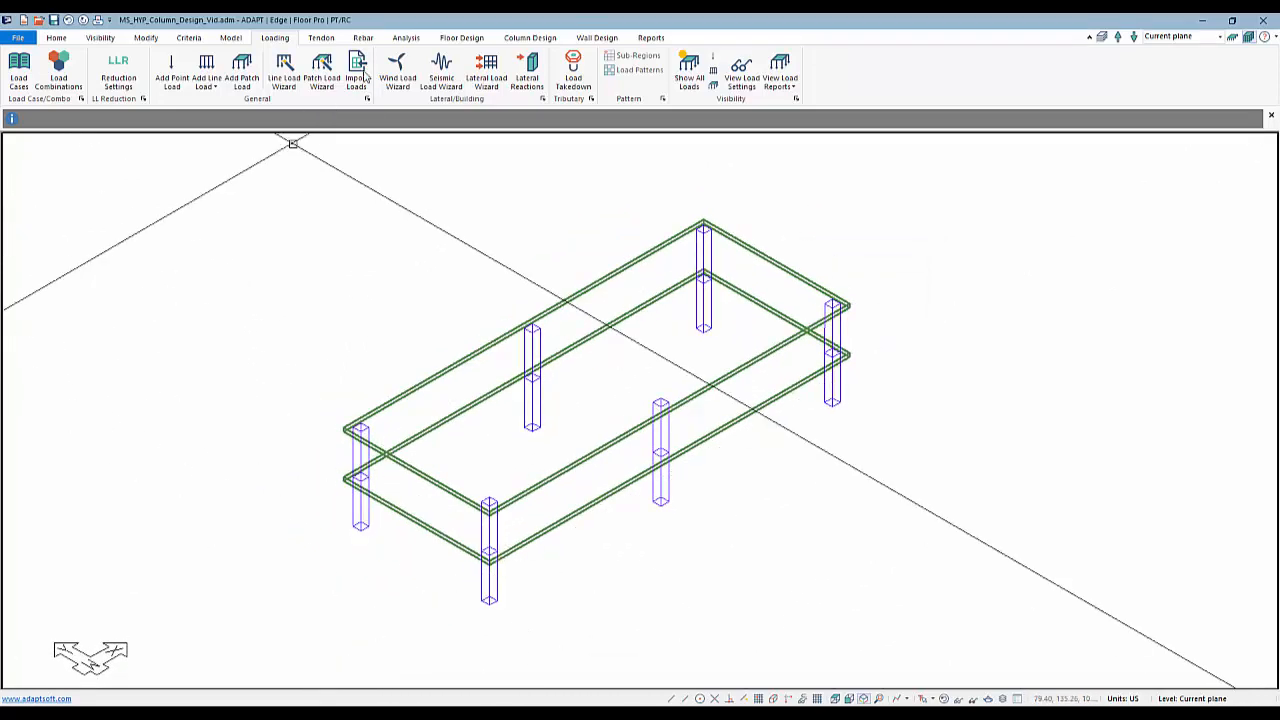
click(406, 37)
click(172, 78)
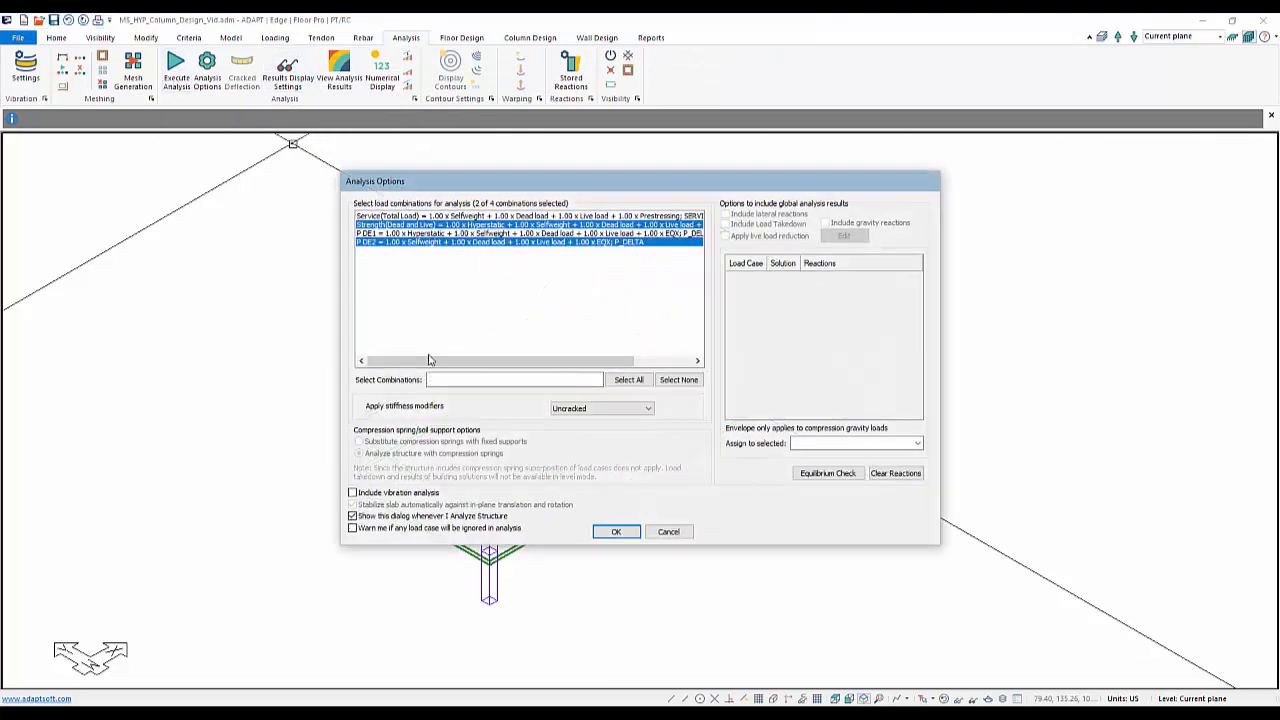
click(412, 242)
ctrl+click(413, 242)
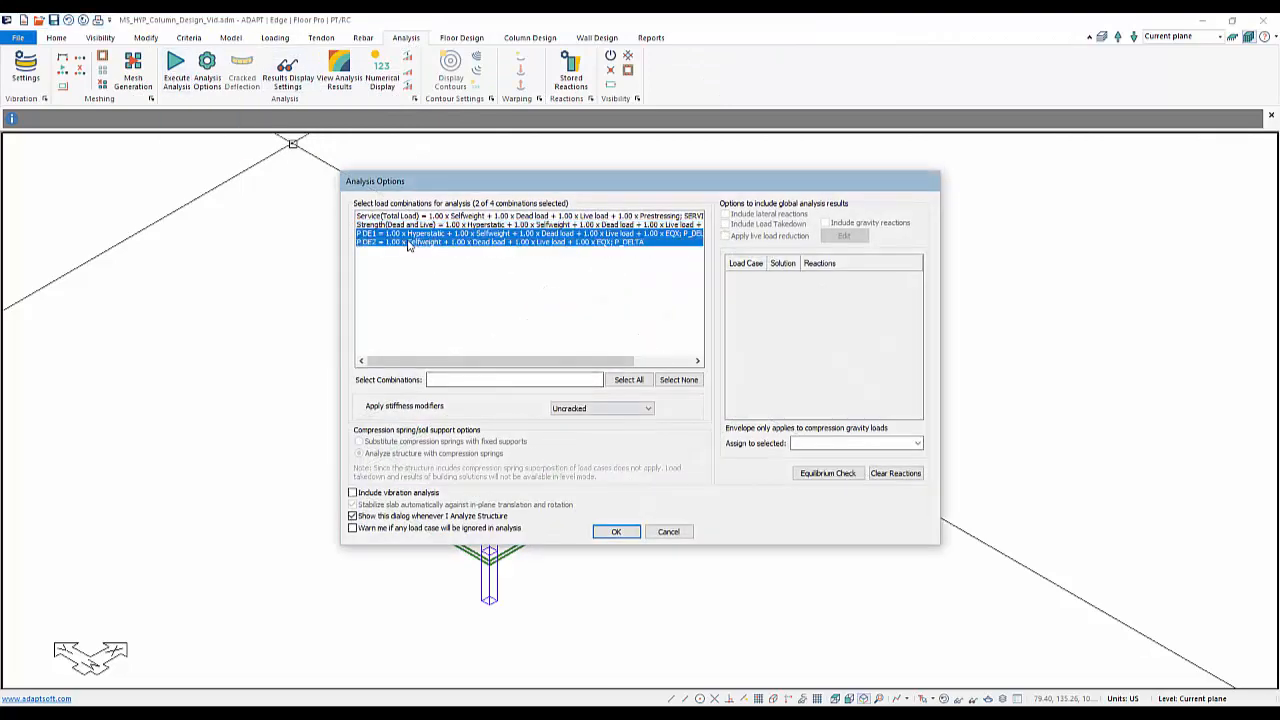
click(603, 533)
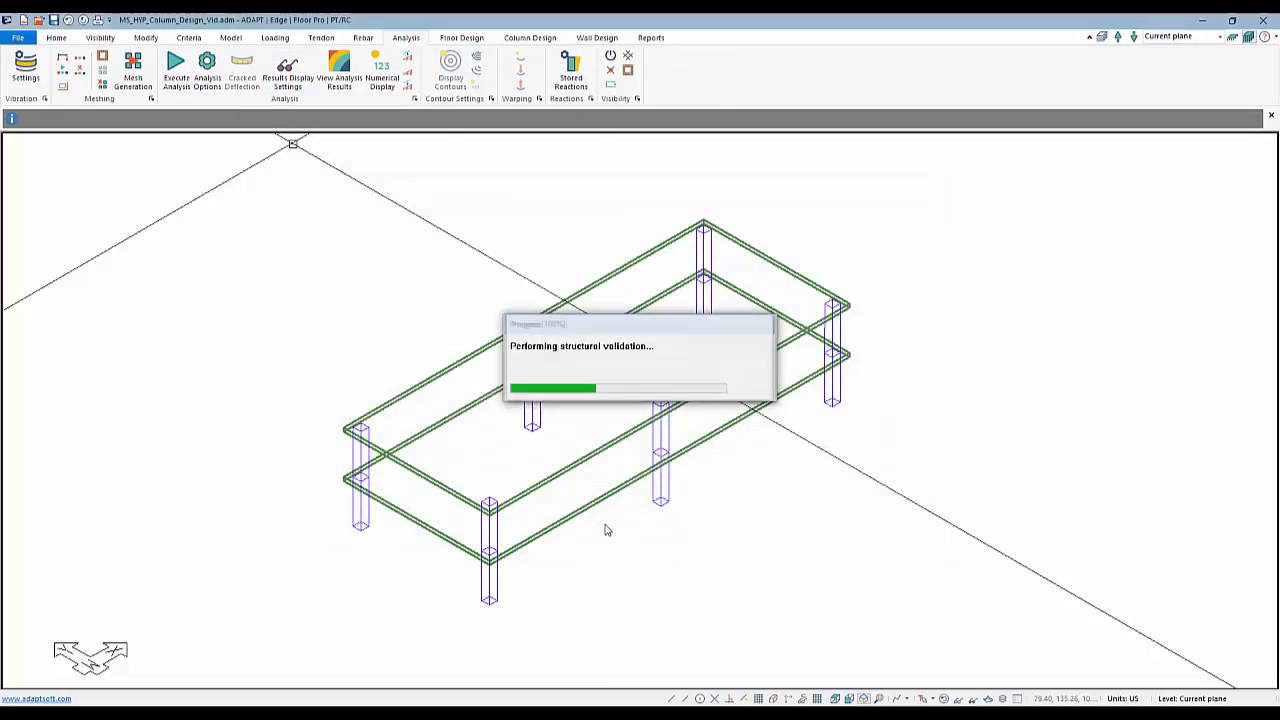
click(624, 392)
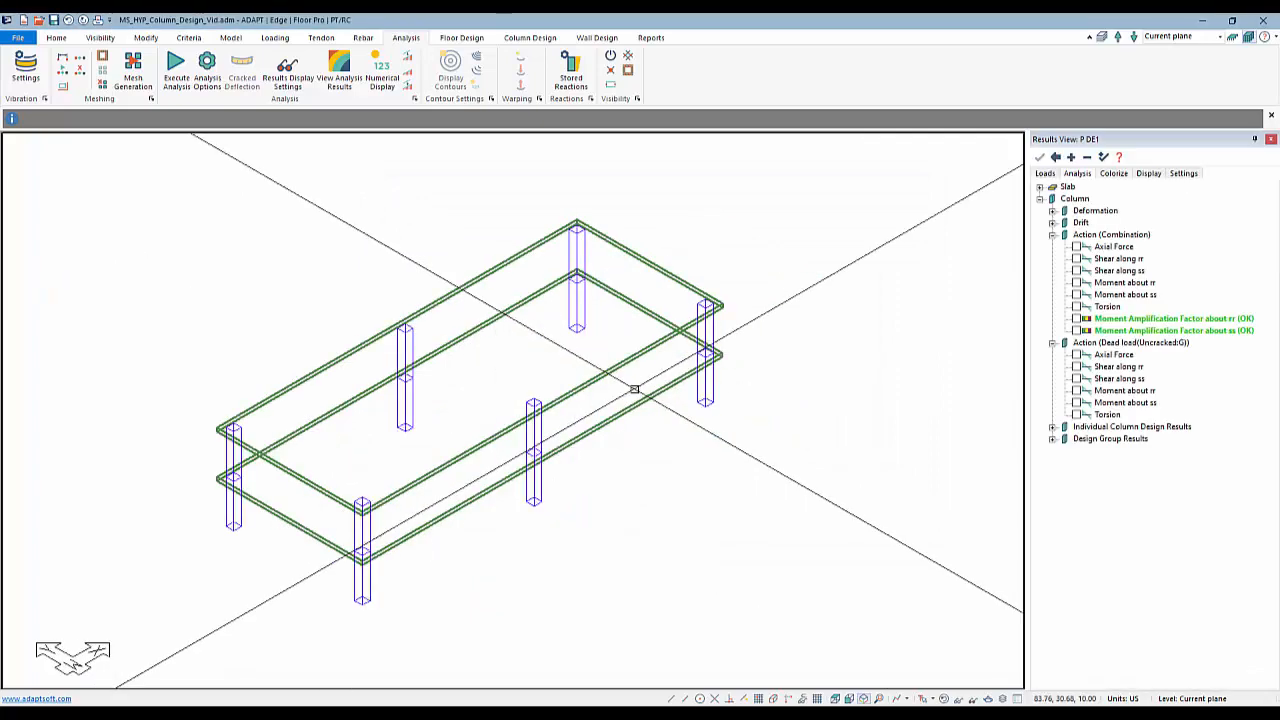
- Show only the columns in the model and select the lower segment of the front corner column
click(528, 37)
click(548, 68)
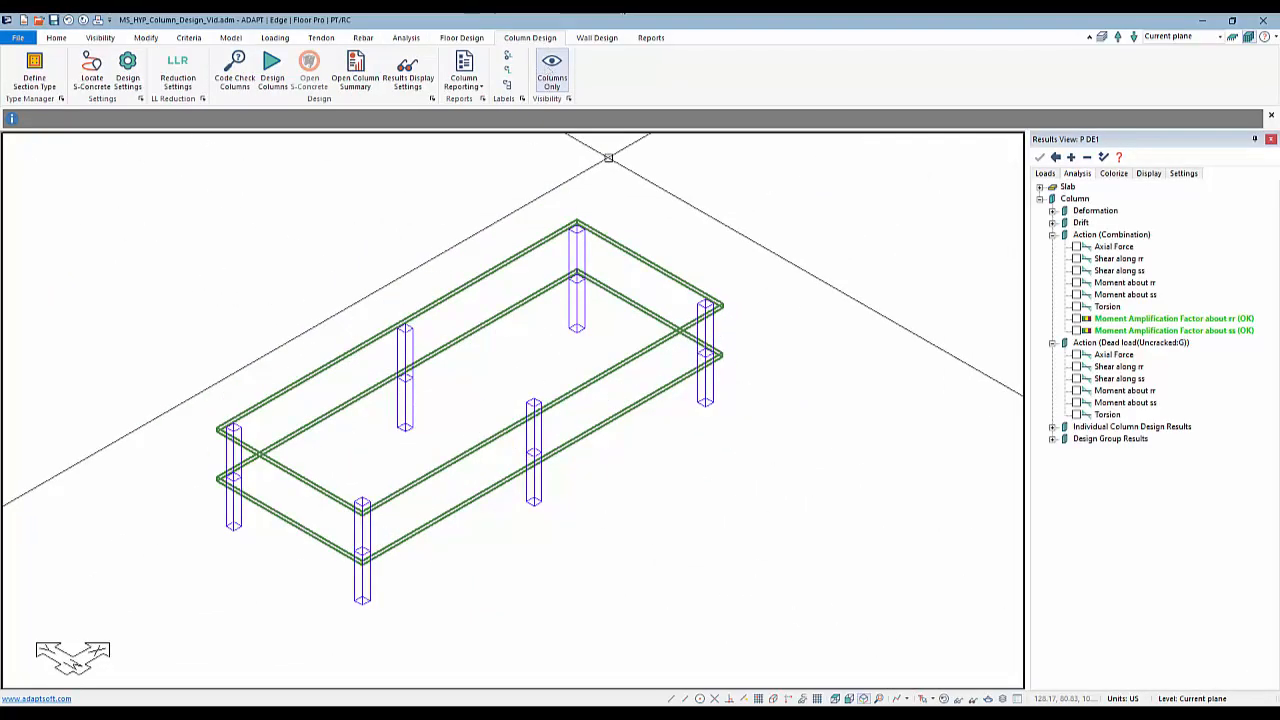
click(574, 457)
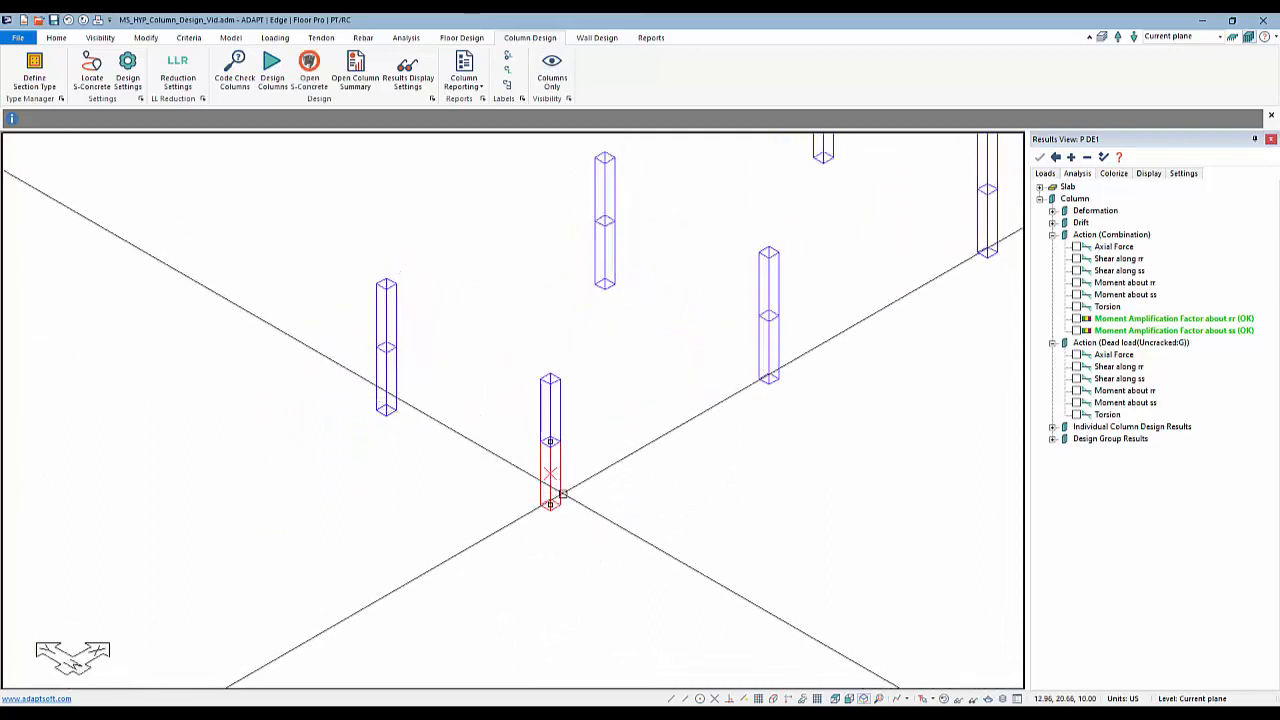
- Display the combination action Moment about ss on the columns for P DE1 and examine the front corner column
click(1044, 174)
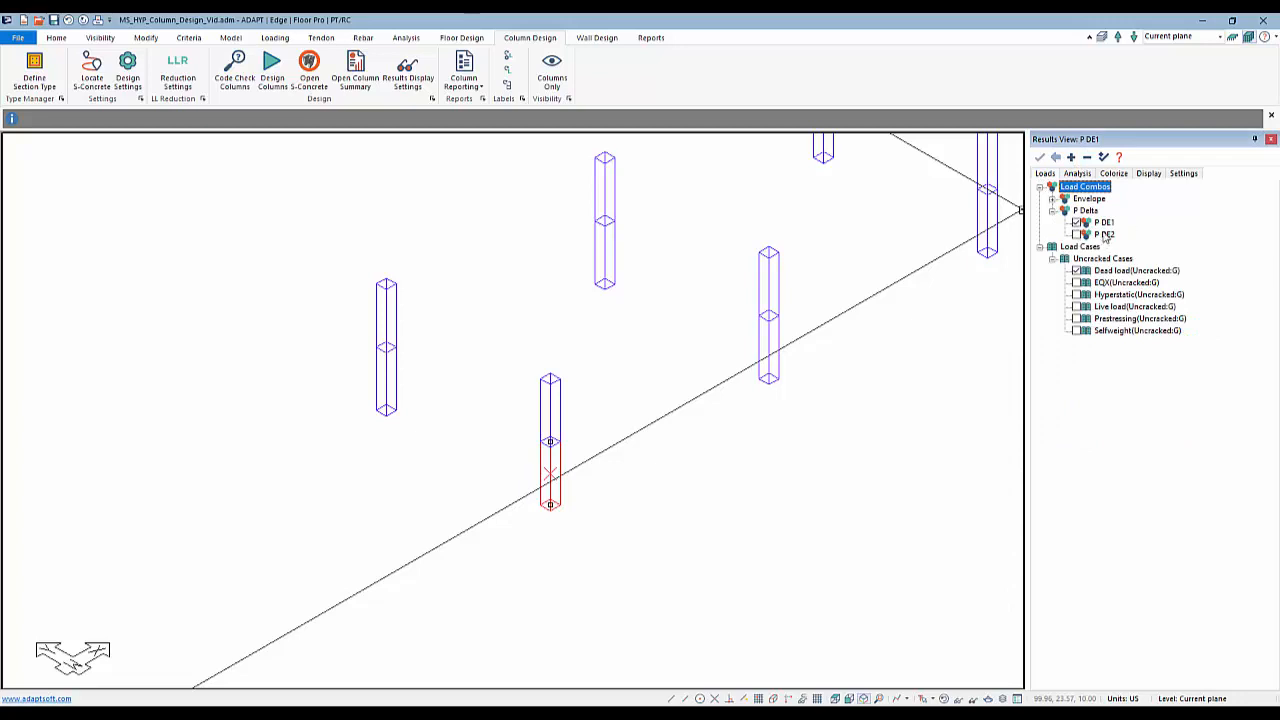
click(1077, 174)
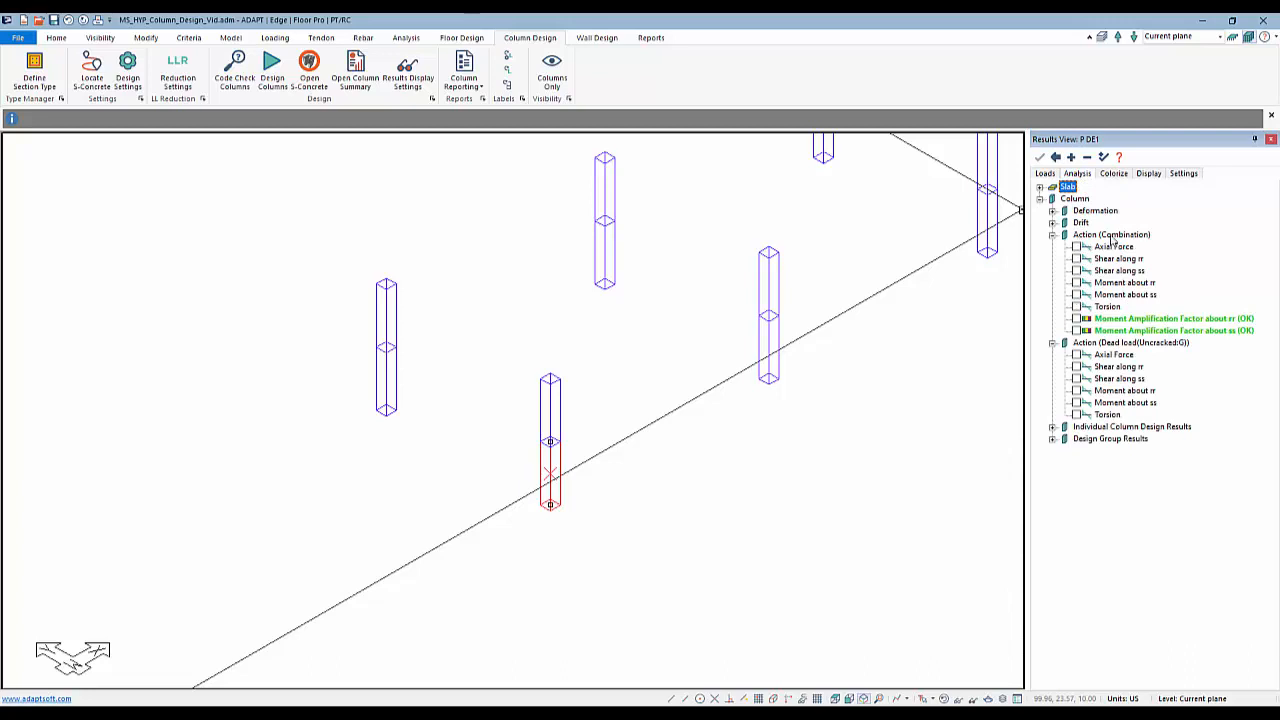
click(1087, 160)
click(1040, 198)
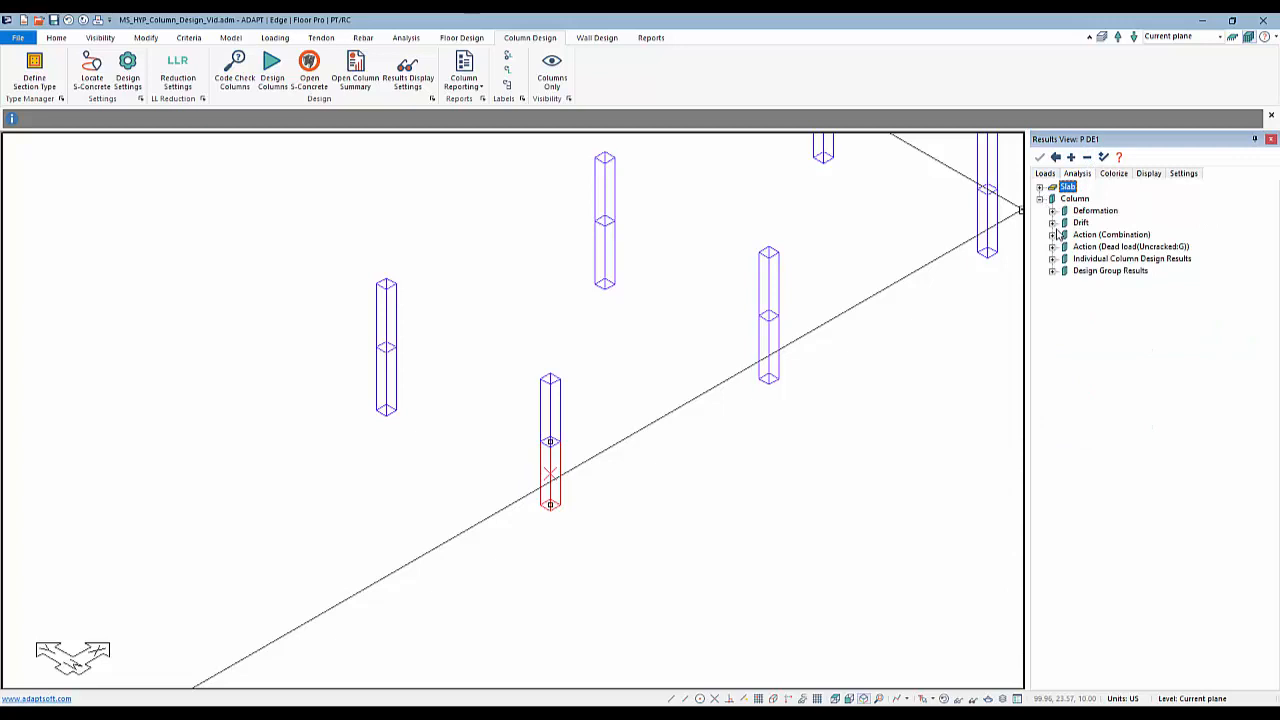
click(1052, 235)
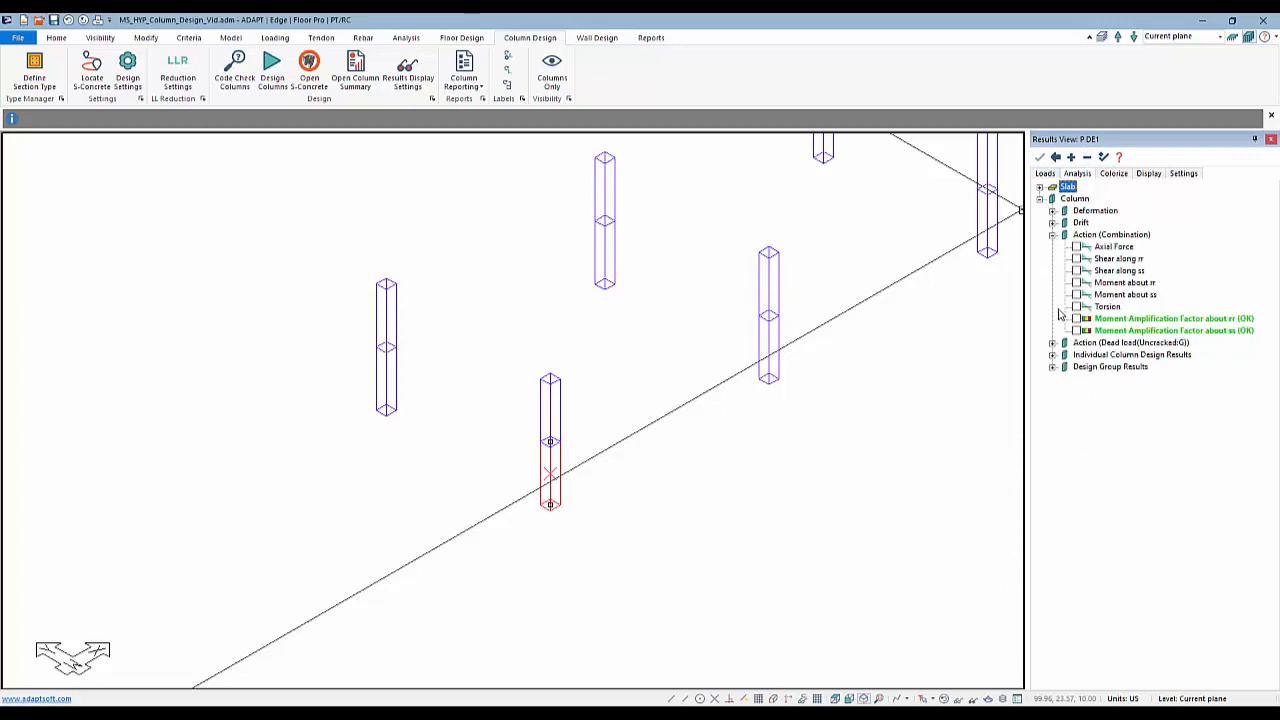
click(1076, 294)
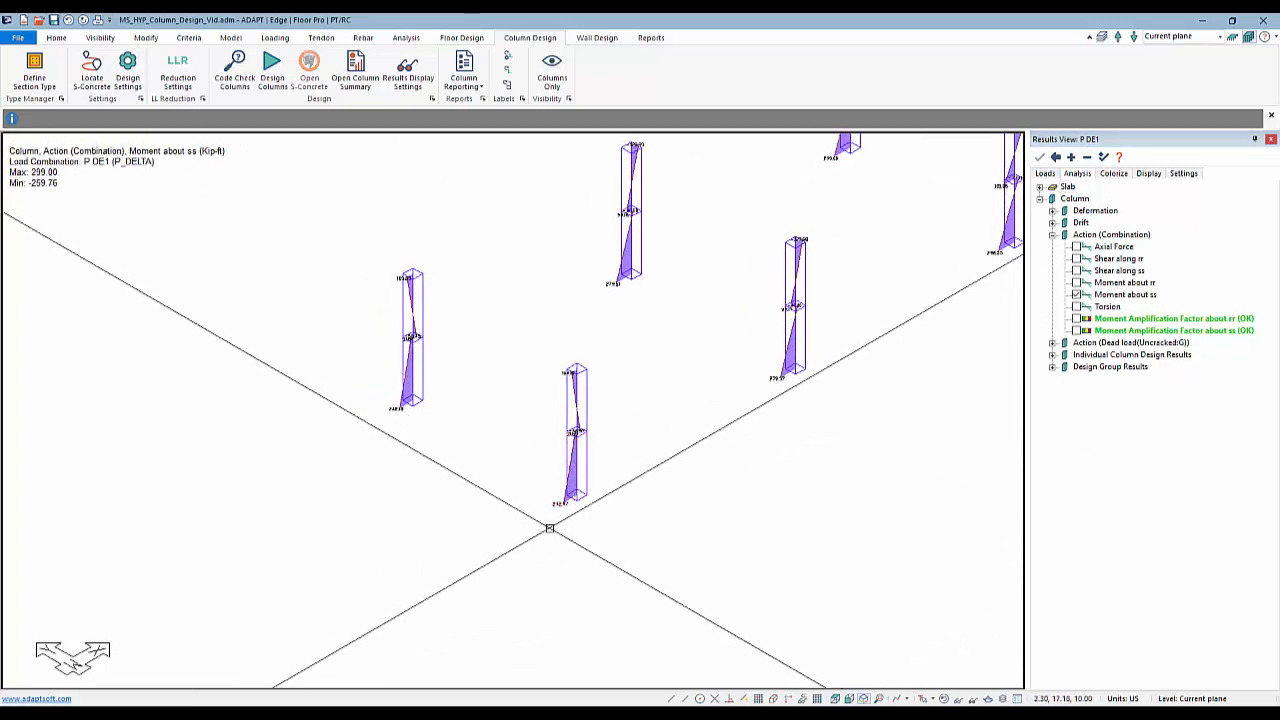
scroll(550, 514, up, 7)
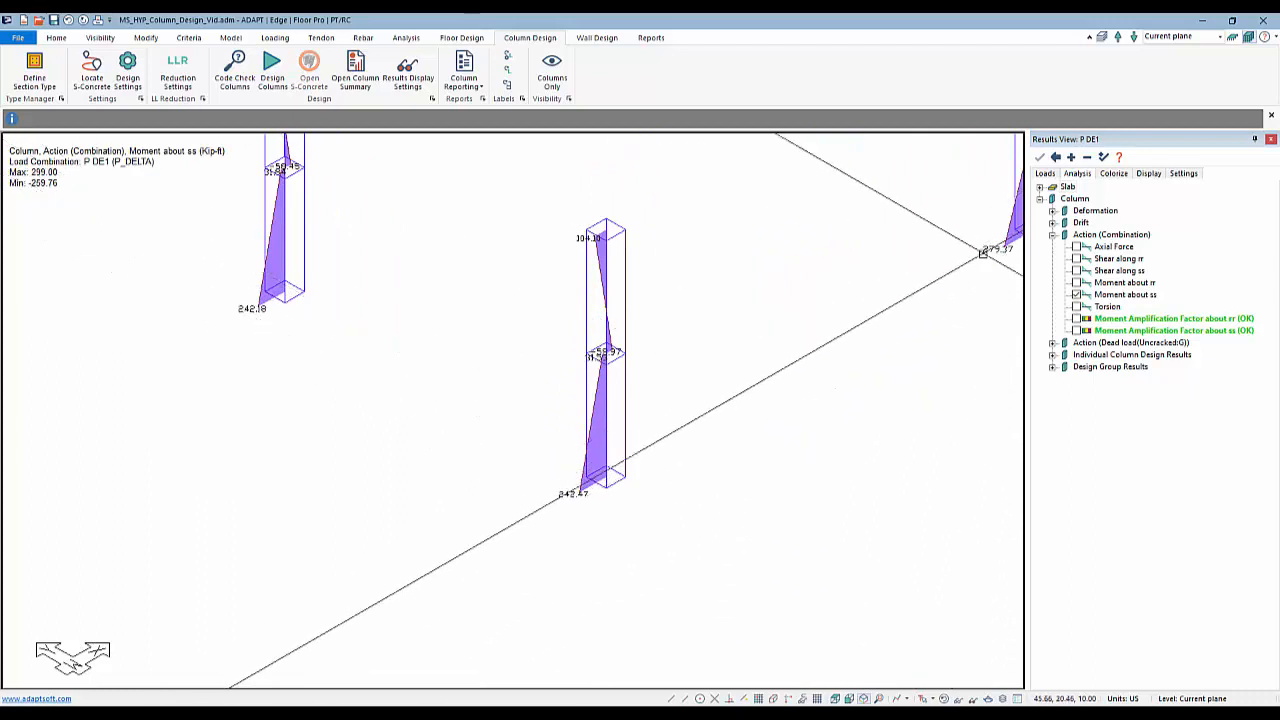
- Switch the column moment results to combination P DE2, examine them across all columns, and show the slabs again
click(1046, 174)
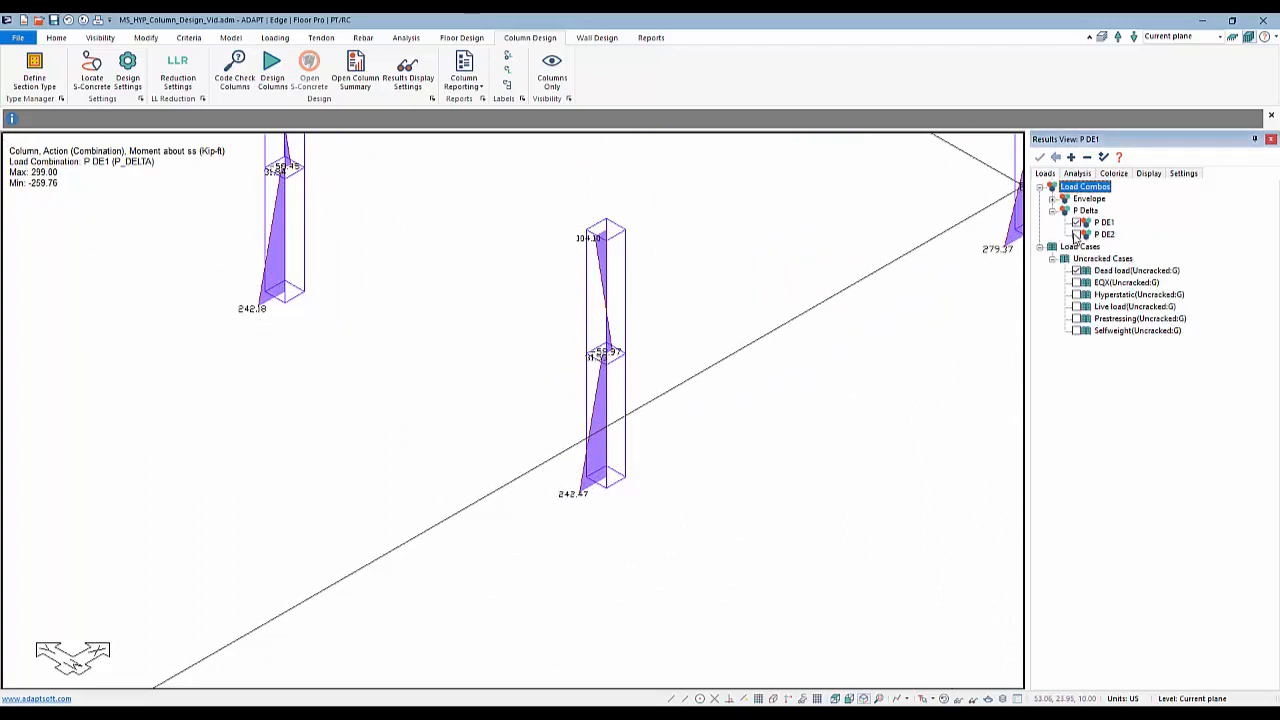
click(1076, 234)
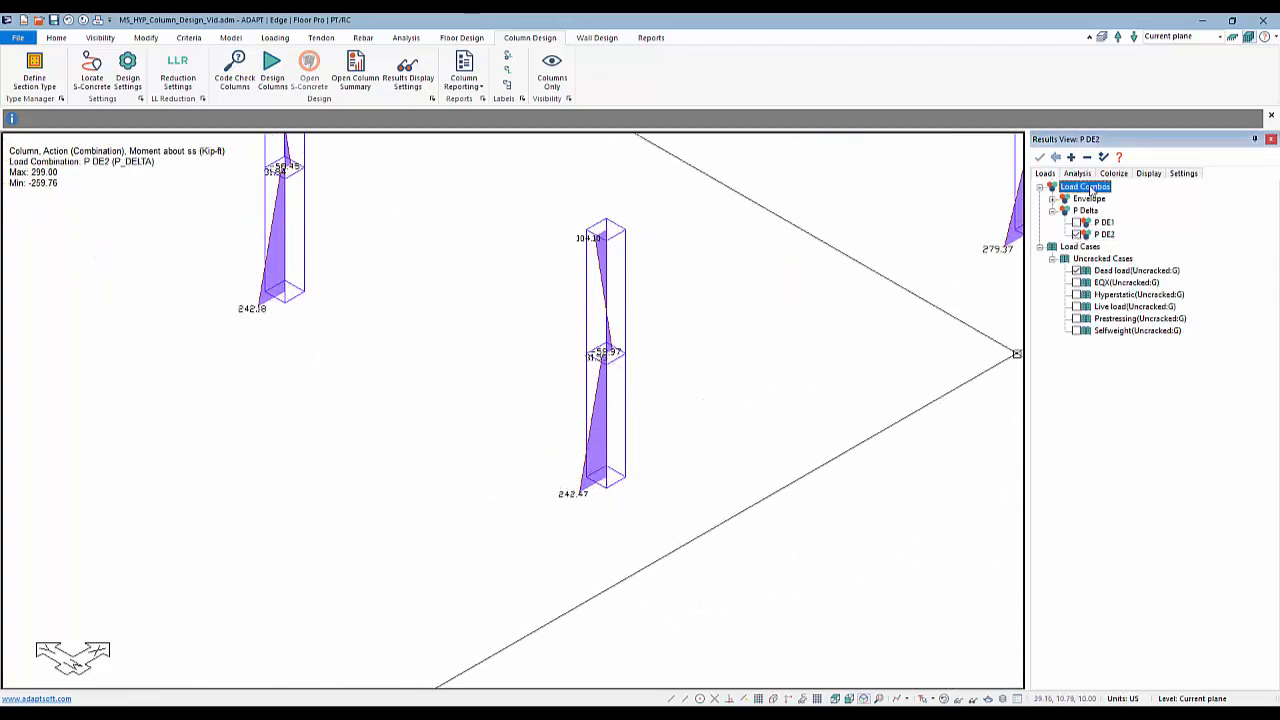
click(1078, 174)
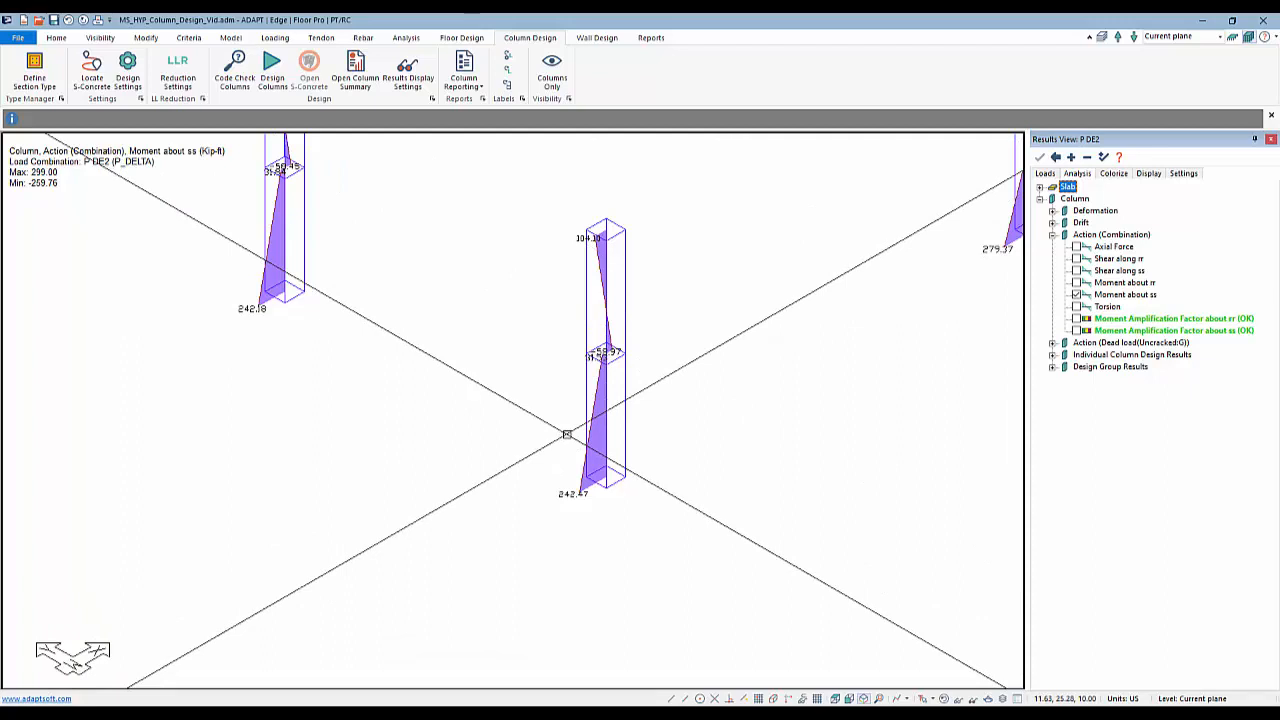
middle_drag(567, 434, 320, 608)
scroll(300, 580, down, 5)
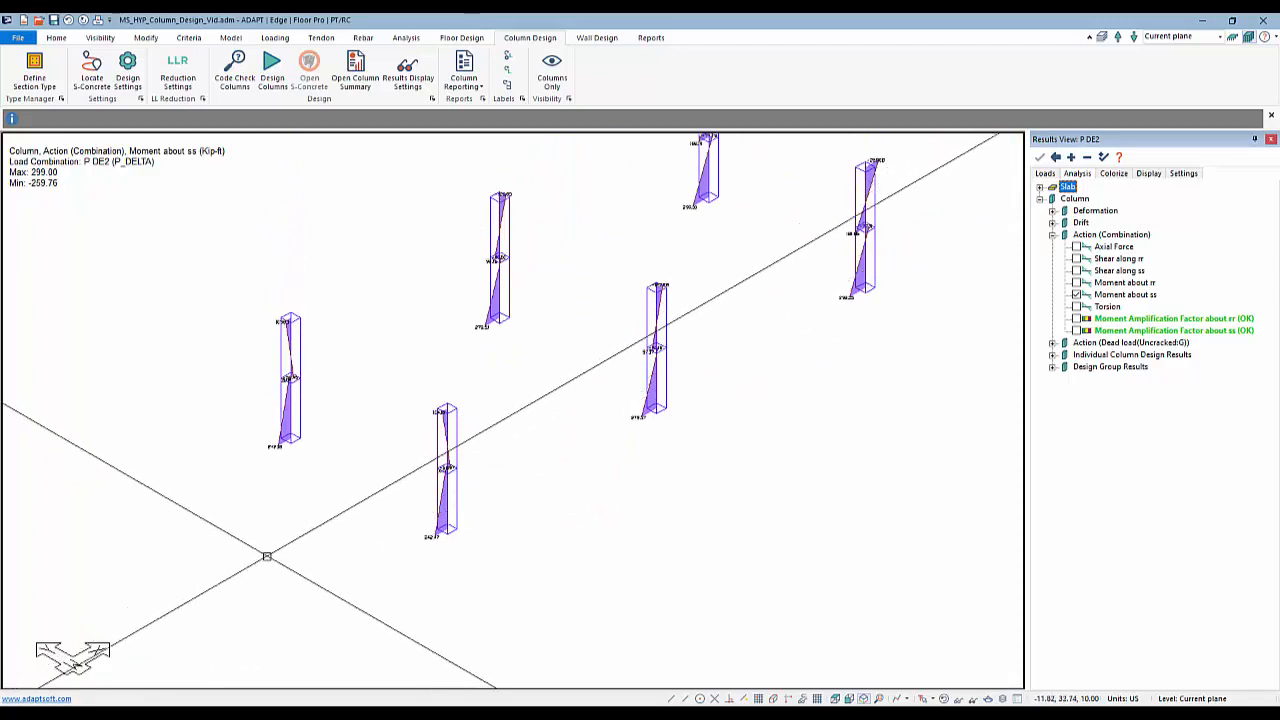
scroll(444, 600, down, 1)
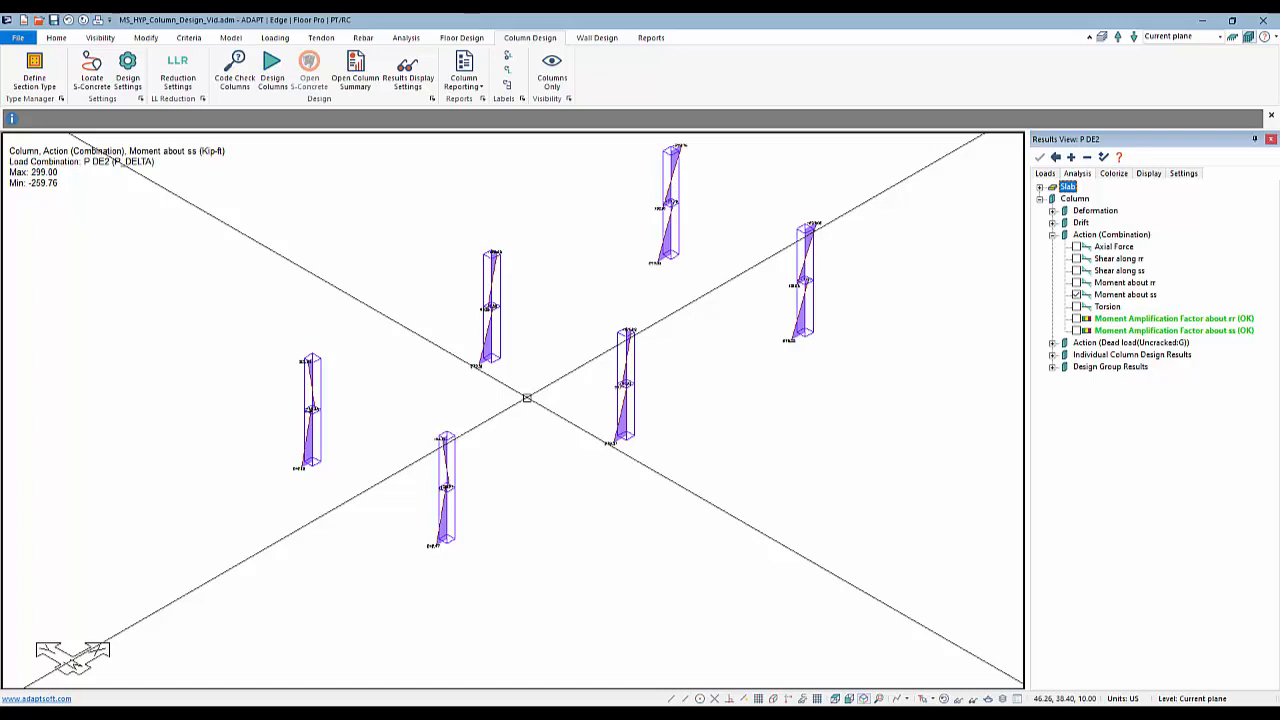
middle_drag(526, 398, 547, 415)
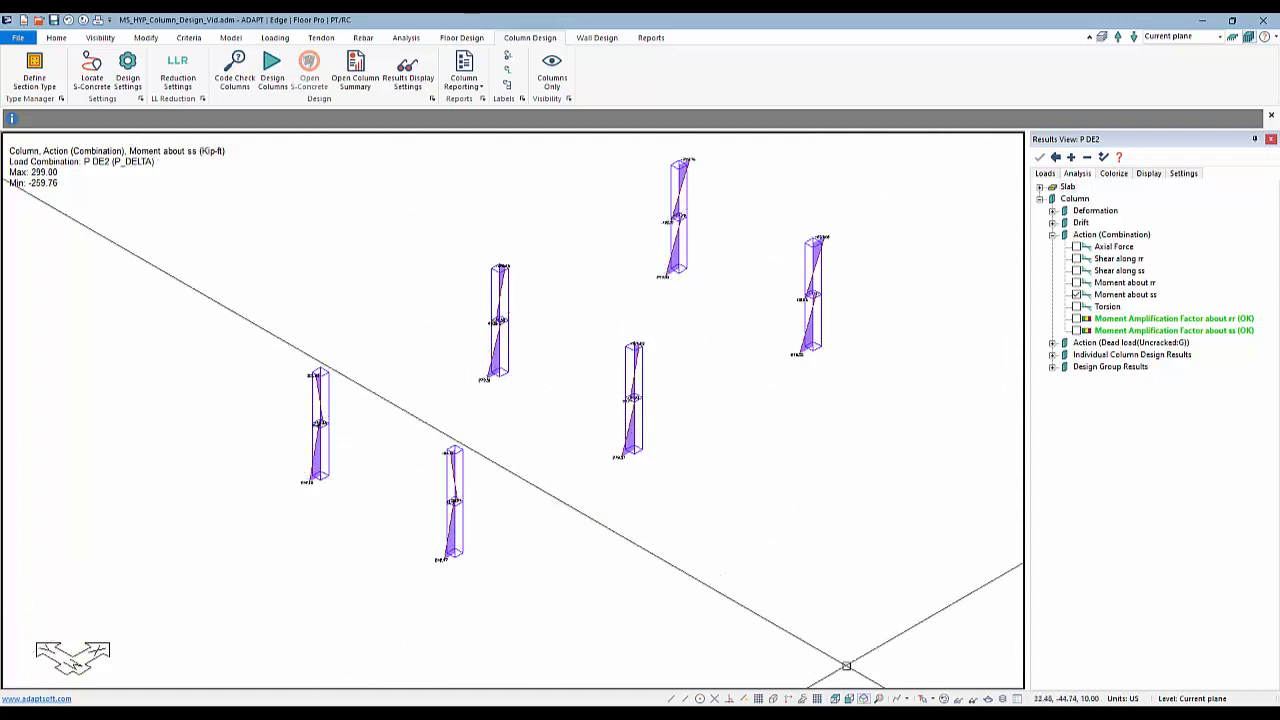
click(926, 699)
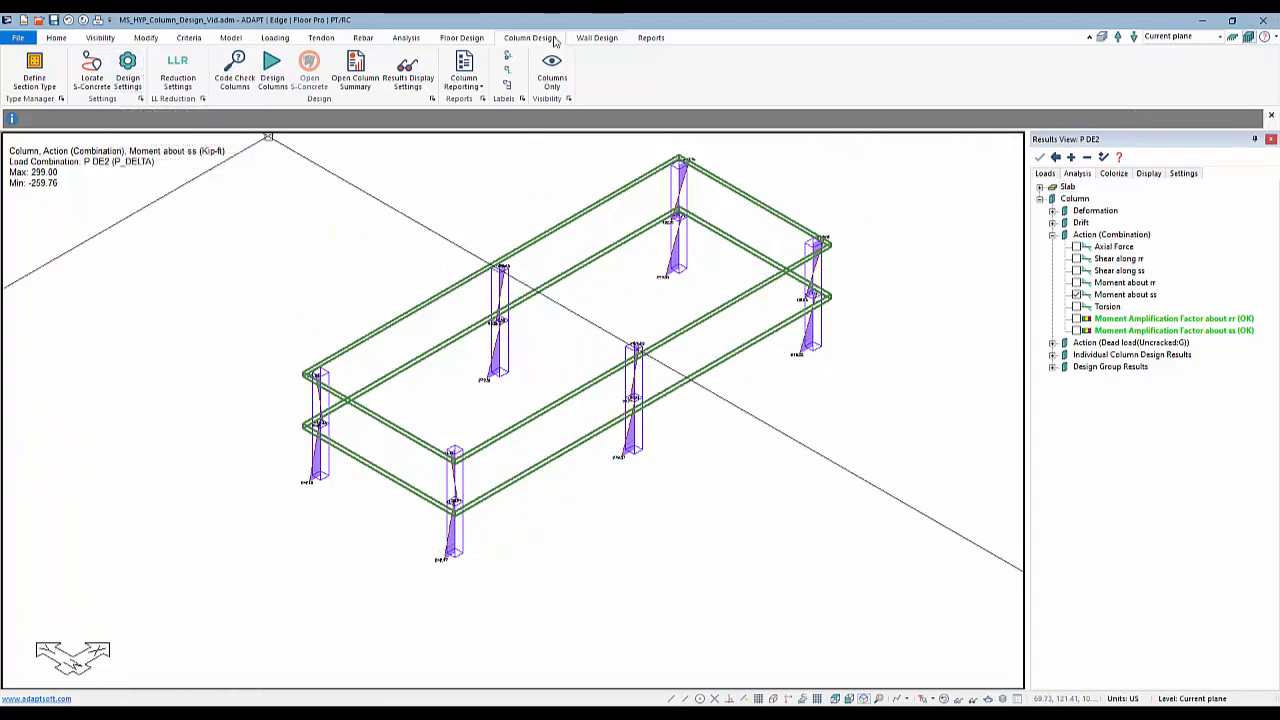
- Review the P DE1 and P DE2 combinations in the column design options, closing them without changes
click(127, 70)
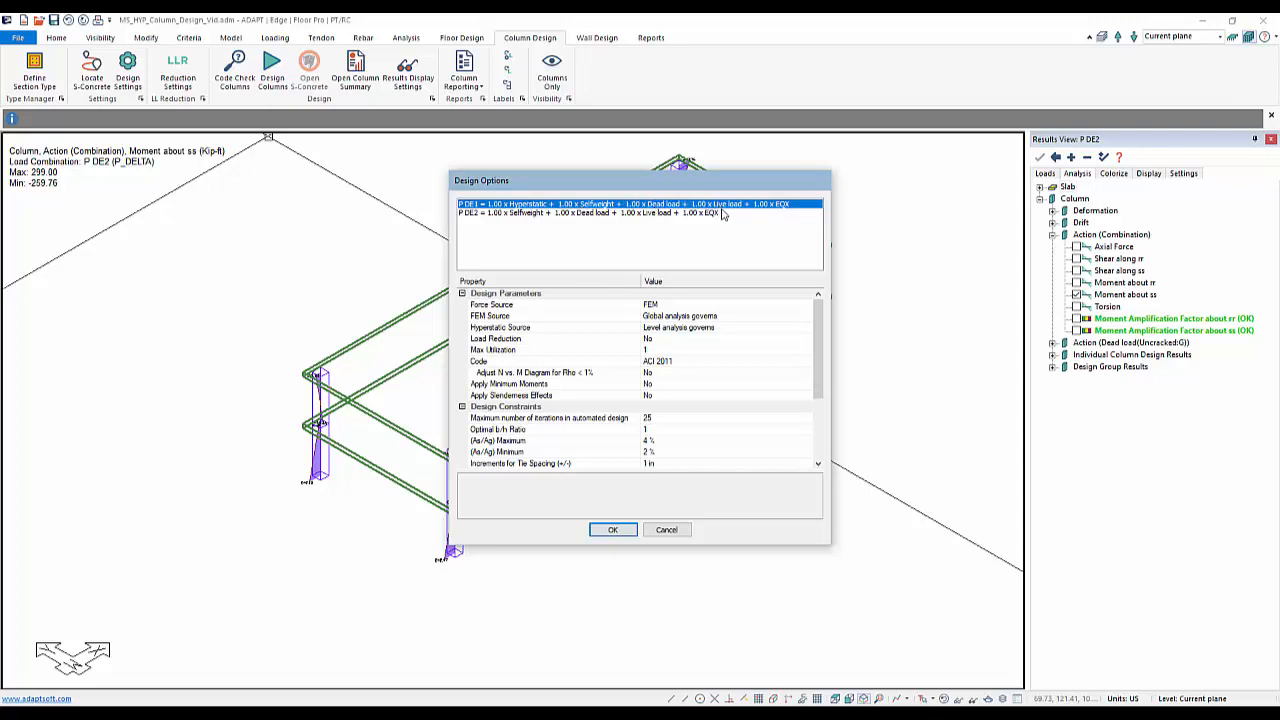
click(599, 214)
click(593, 205)
click(668, 531)
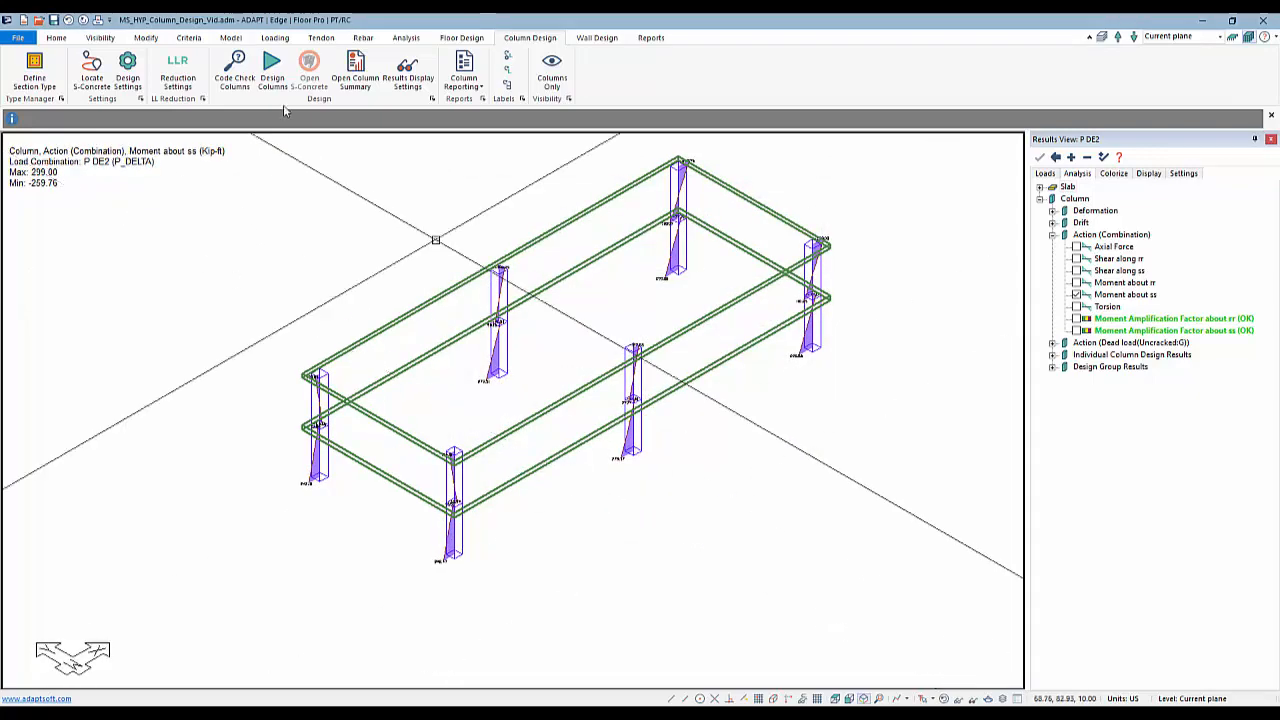
- Try to delete the P DE2 load combination and review the remaining Strength(Dead and Live) and P DE1 combinations
click(275, 37)
click(58, 72)
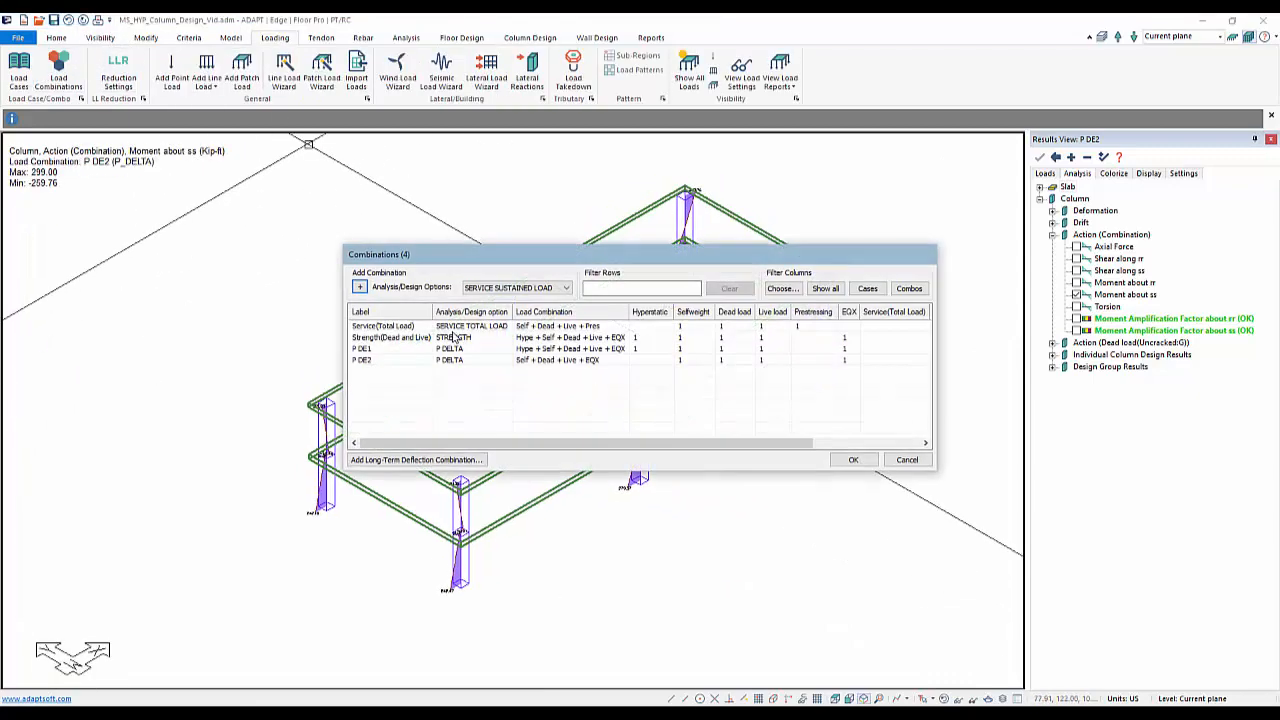
click(383, 361)
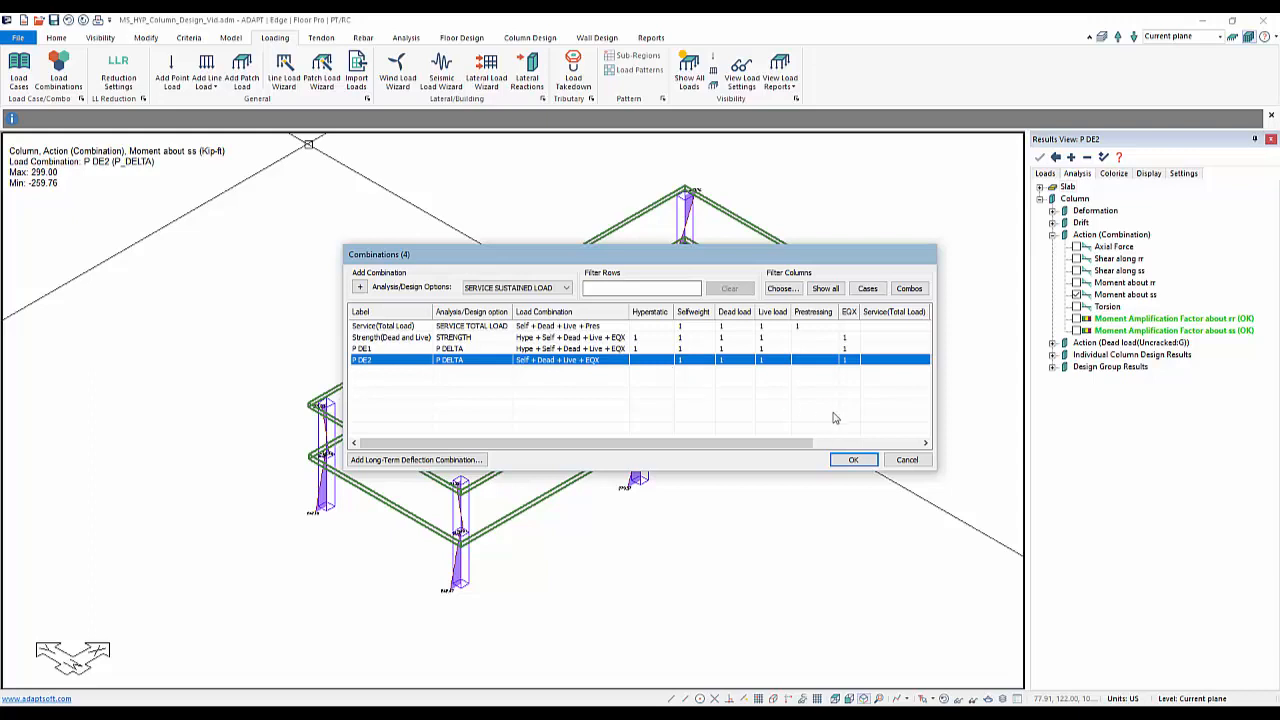
key(Delete)
click(359, 339)
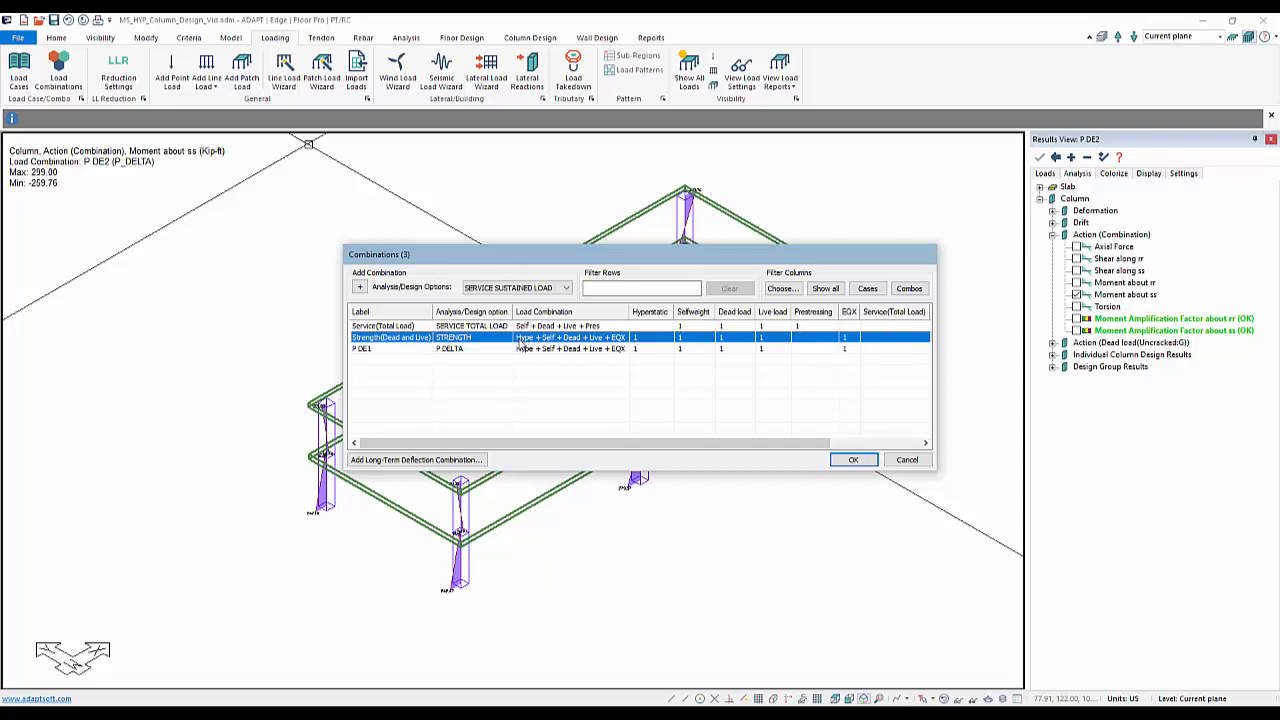
click(524, 350)
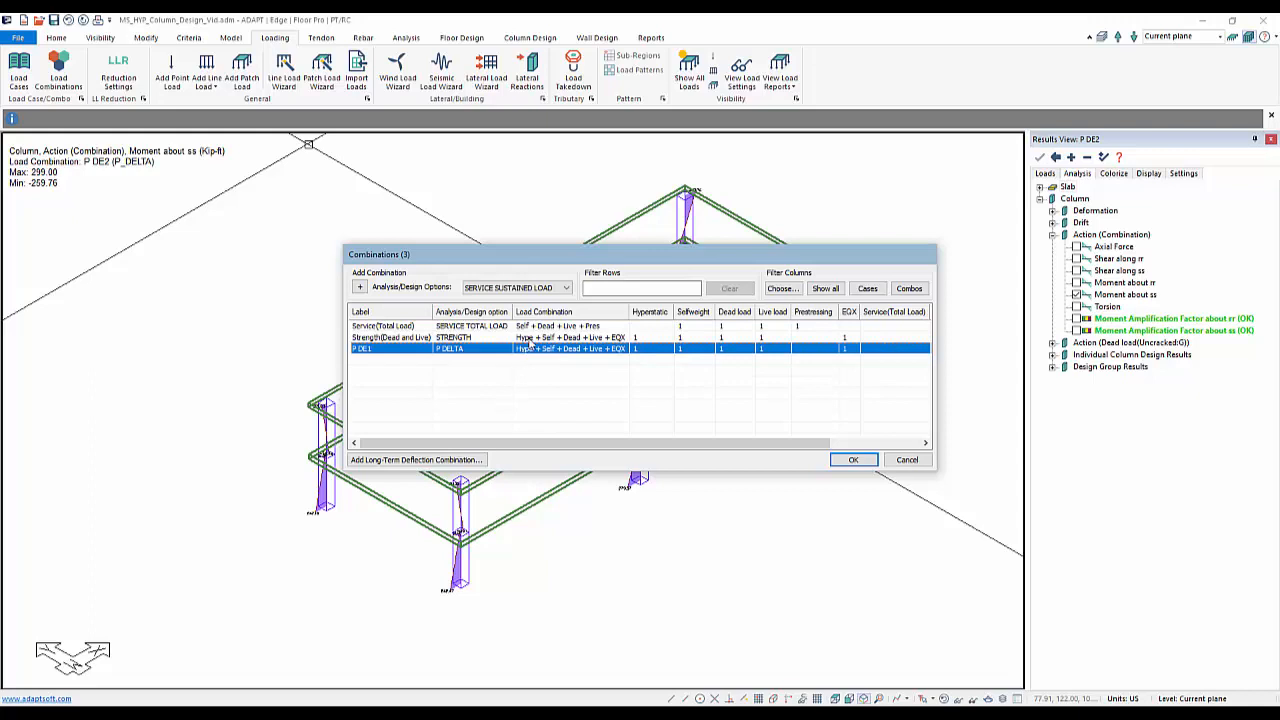
click(529, 339)
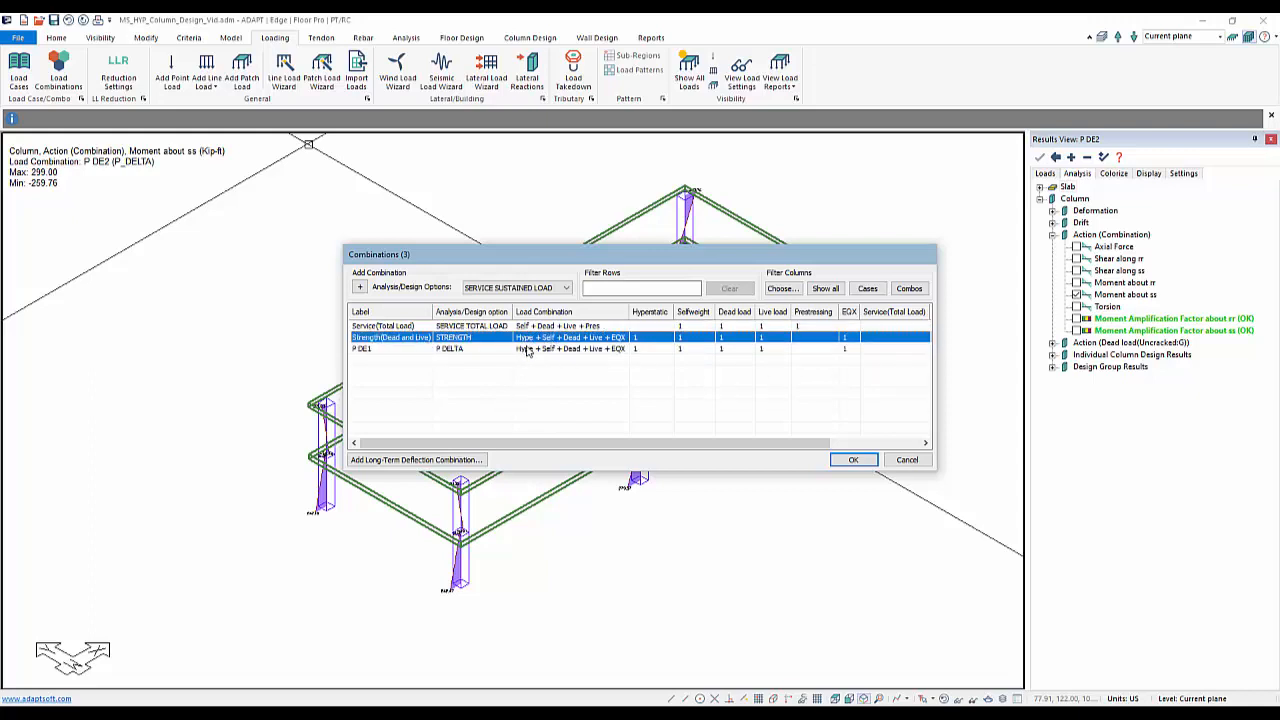
click(906, 459)
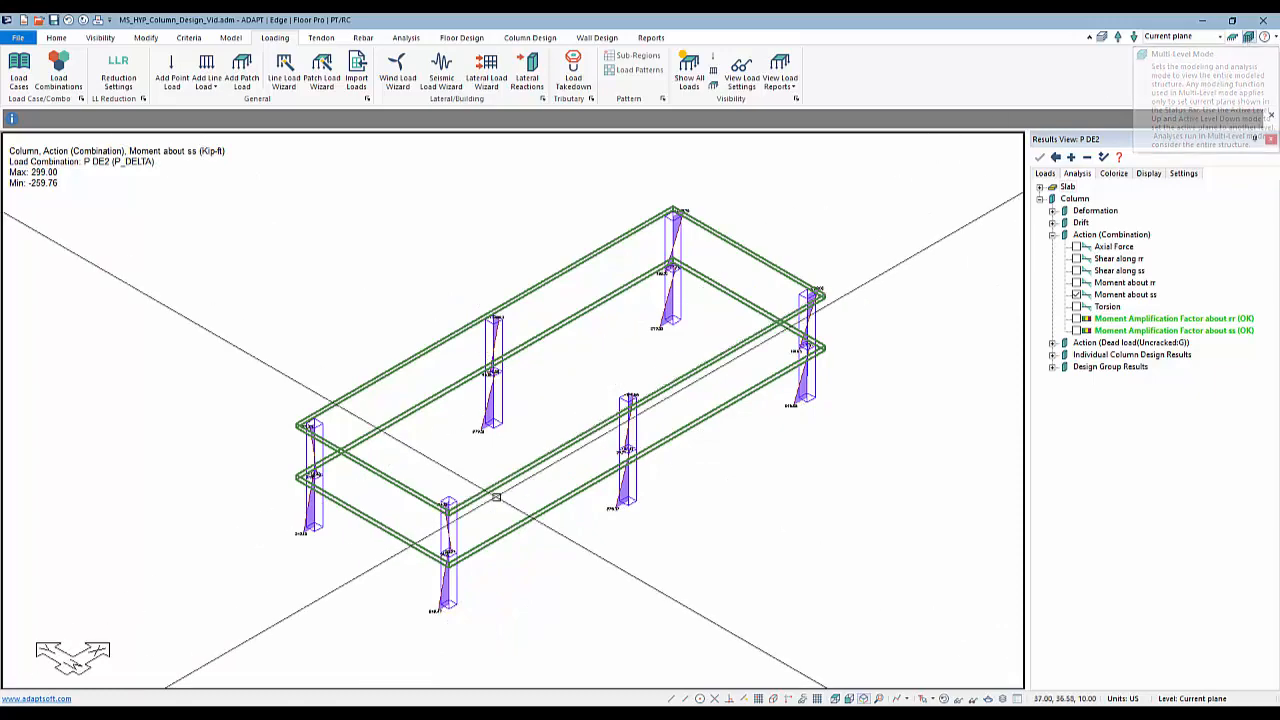
- Open the model's BuildingSolution folder under Desktop > Youtube Video Models > MS_HYP_Column_Design_Vid and examine its solution files
click(414, 712)
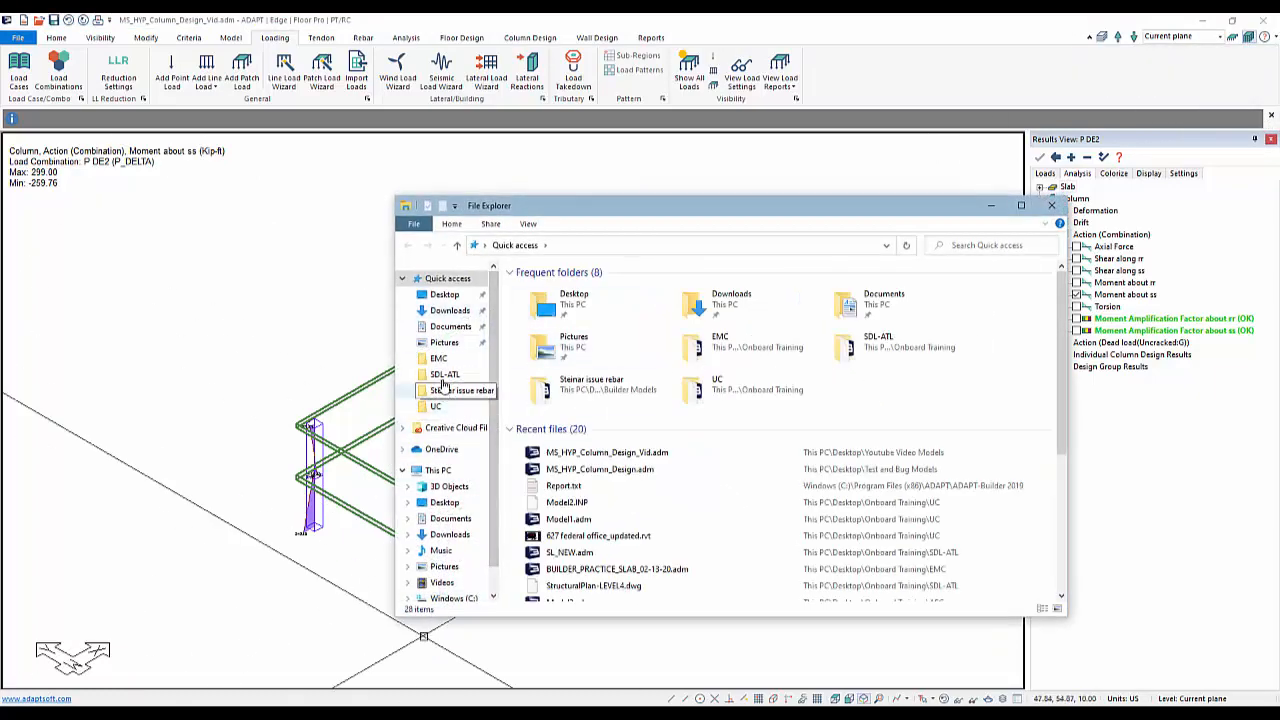
click(444, 294)
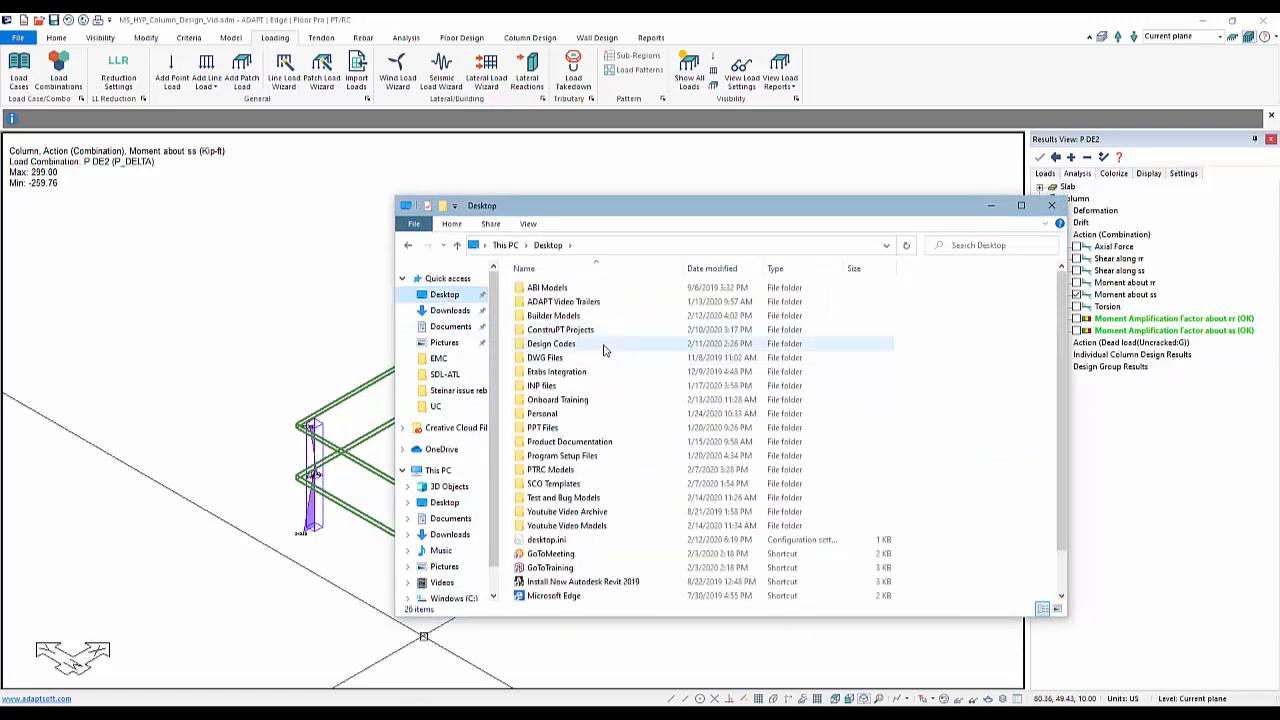
double_click(570, 525)
scroll(560, 420, down, 20)
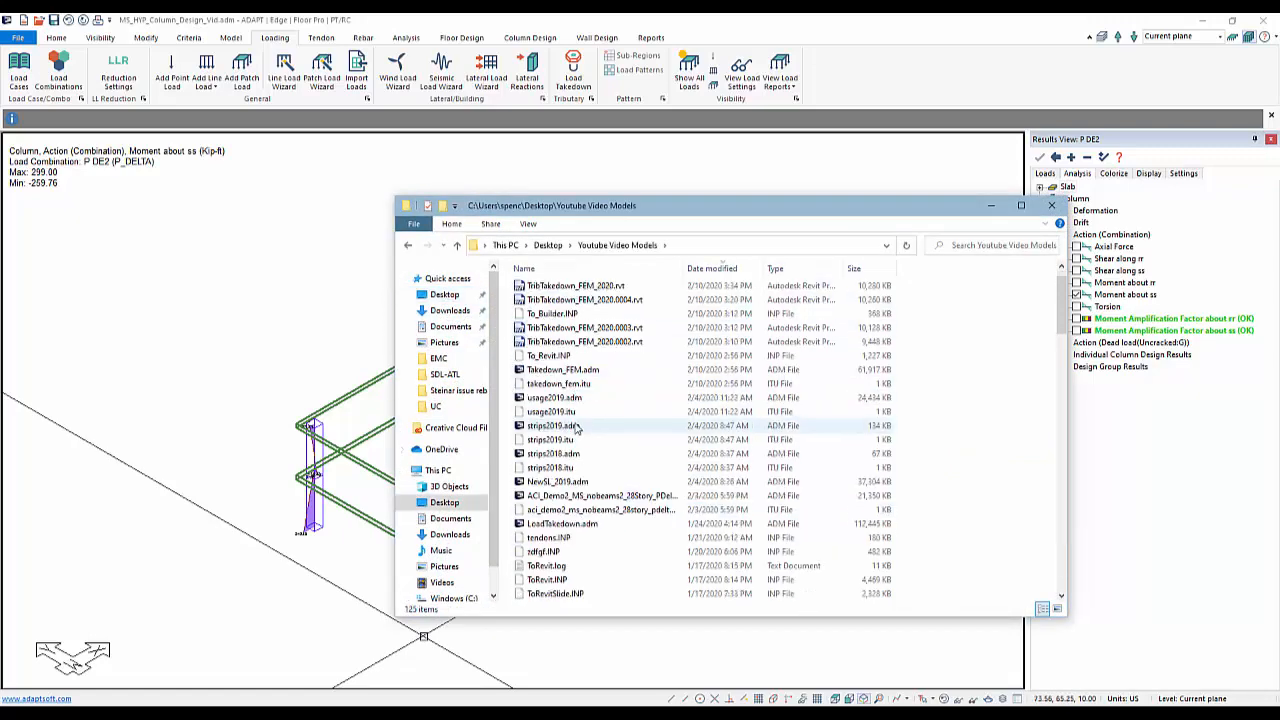
scroll(575, 450, up, 3)
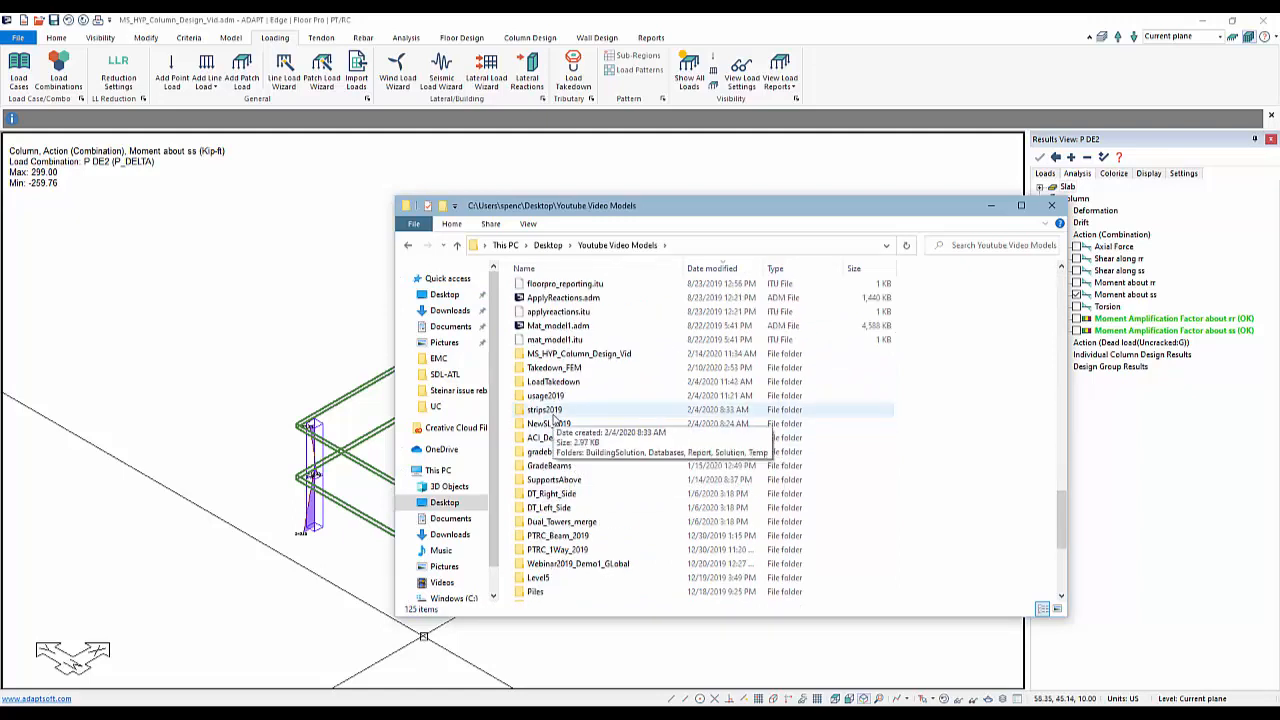
double_click(548, 353)
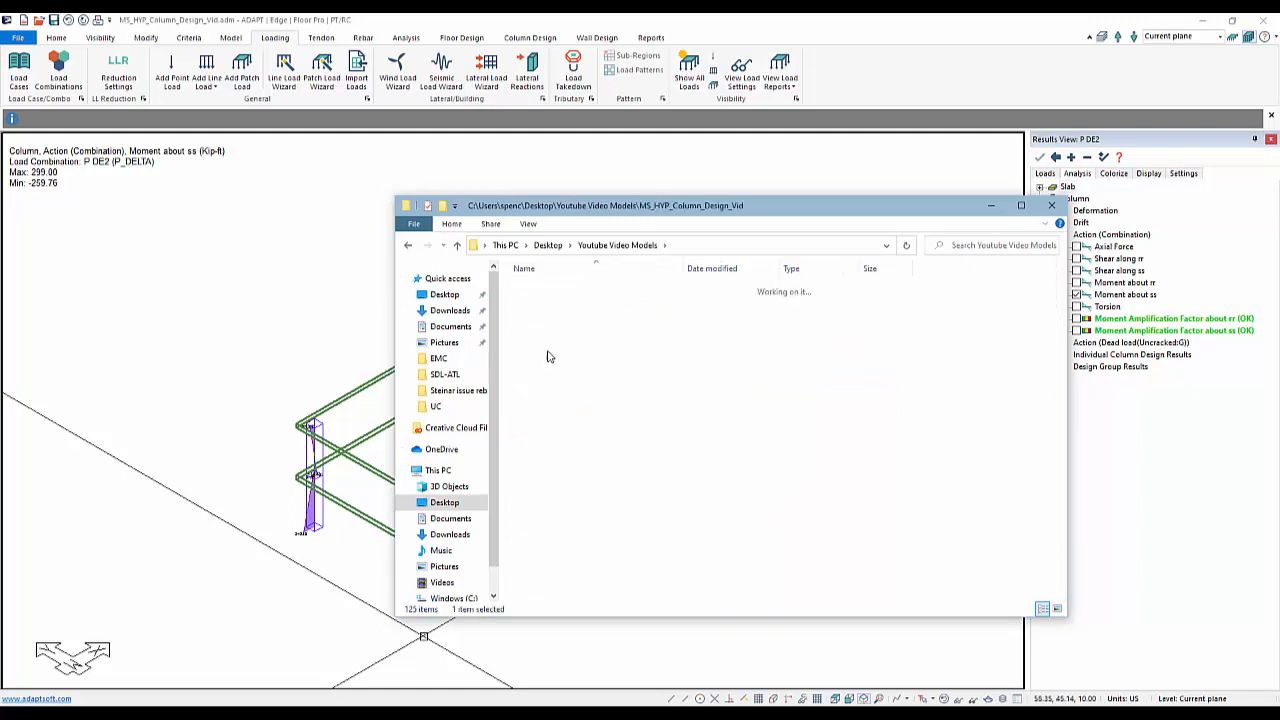
double_click(552, 288)
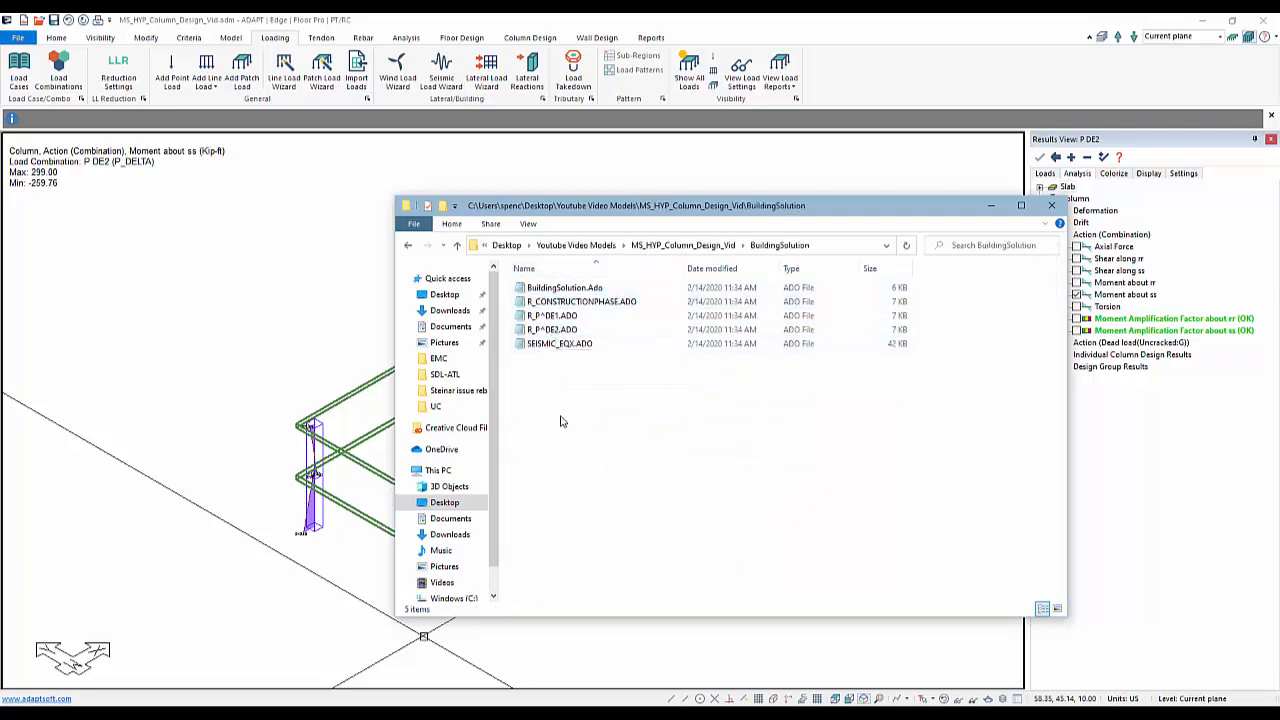
- Examine the files in the model's Databases folder and close the file browser
click(407, 245)
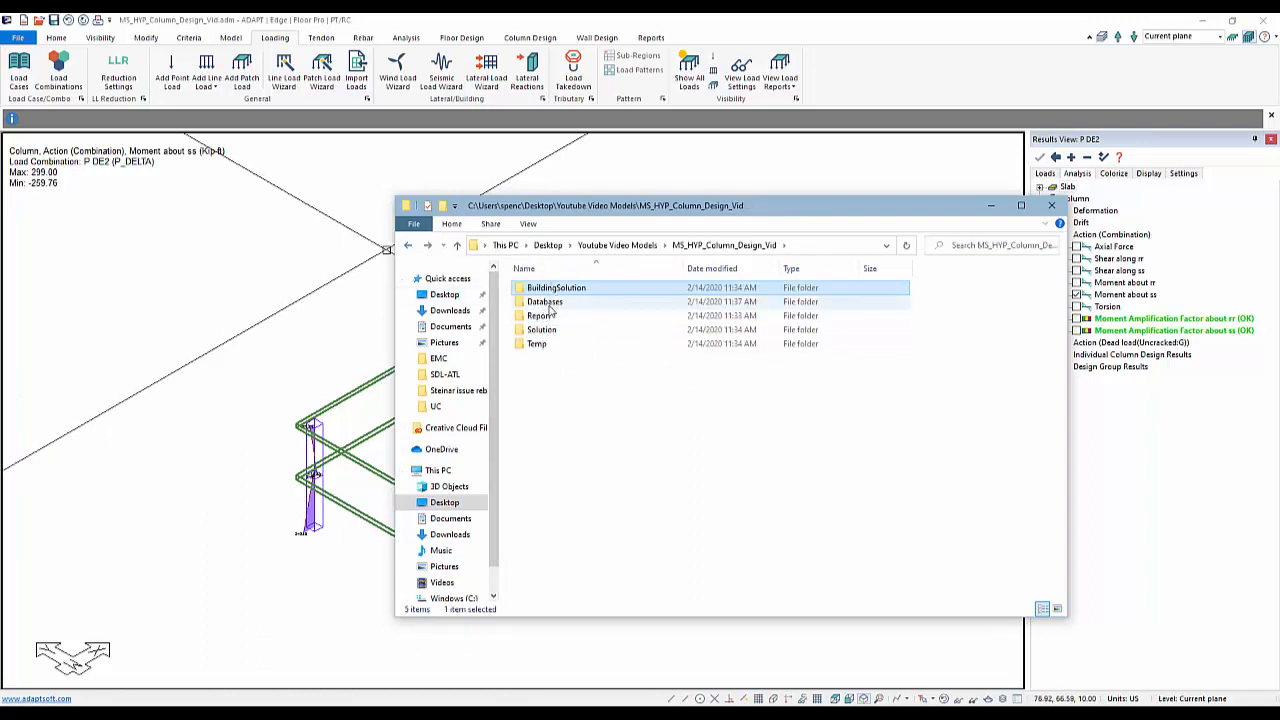
double_click(548, 304)
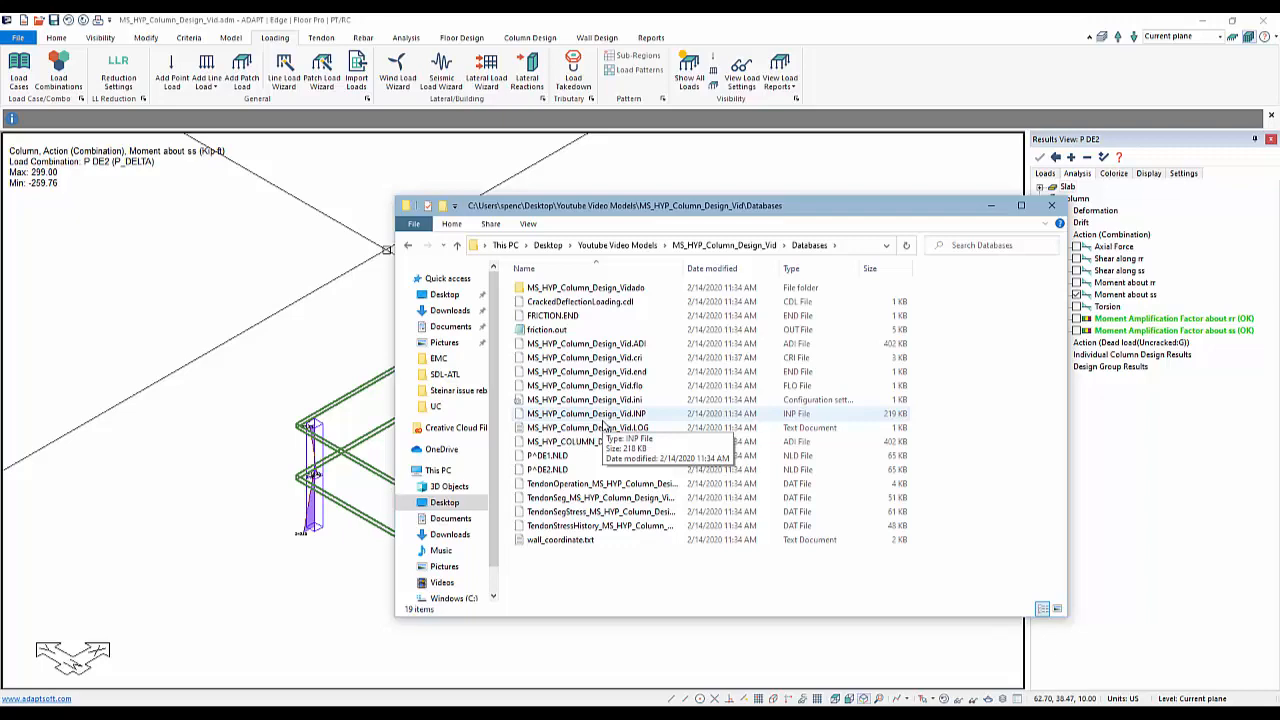
click(1051, 205)
scroll(690, 474, up, 1)
scroll(677, 452, down, 2)
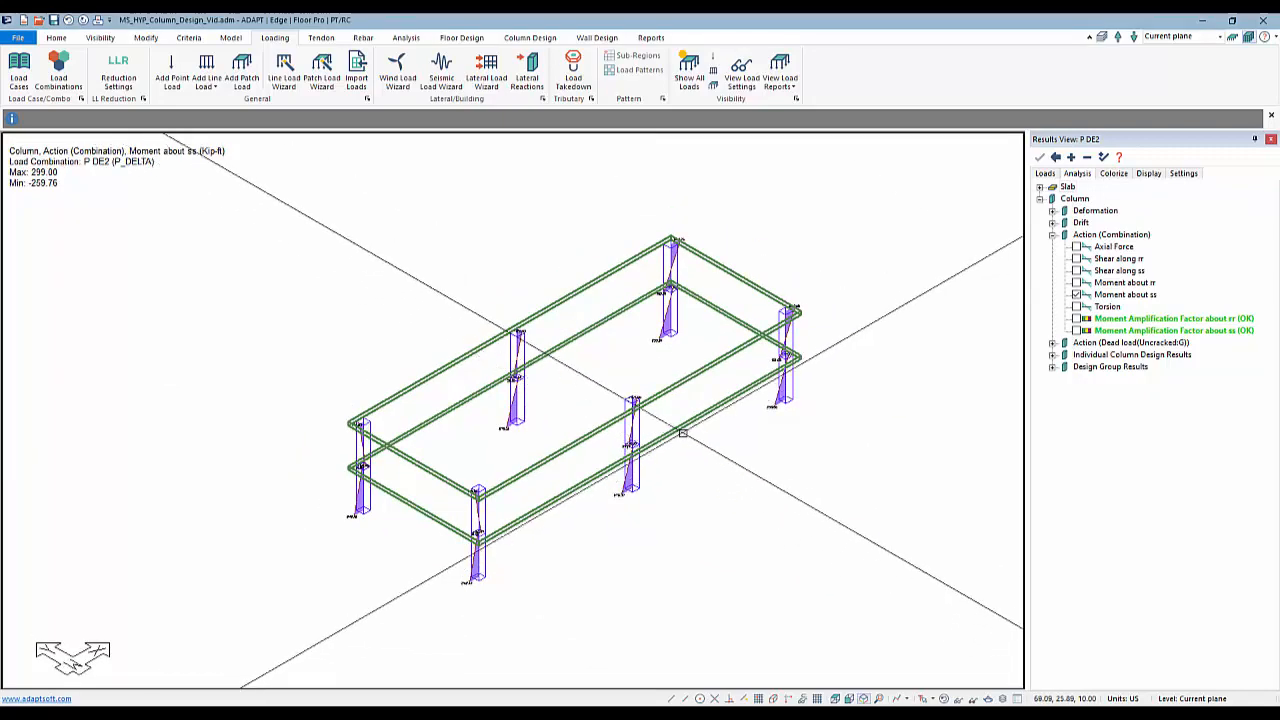
scroll(675, 420, up, 1)
middle_drag(691, 495, 695, 479)
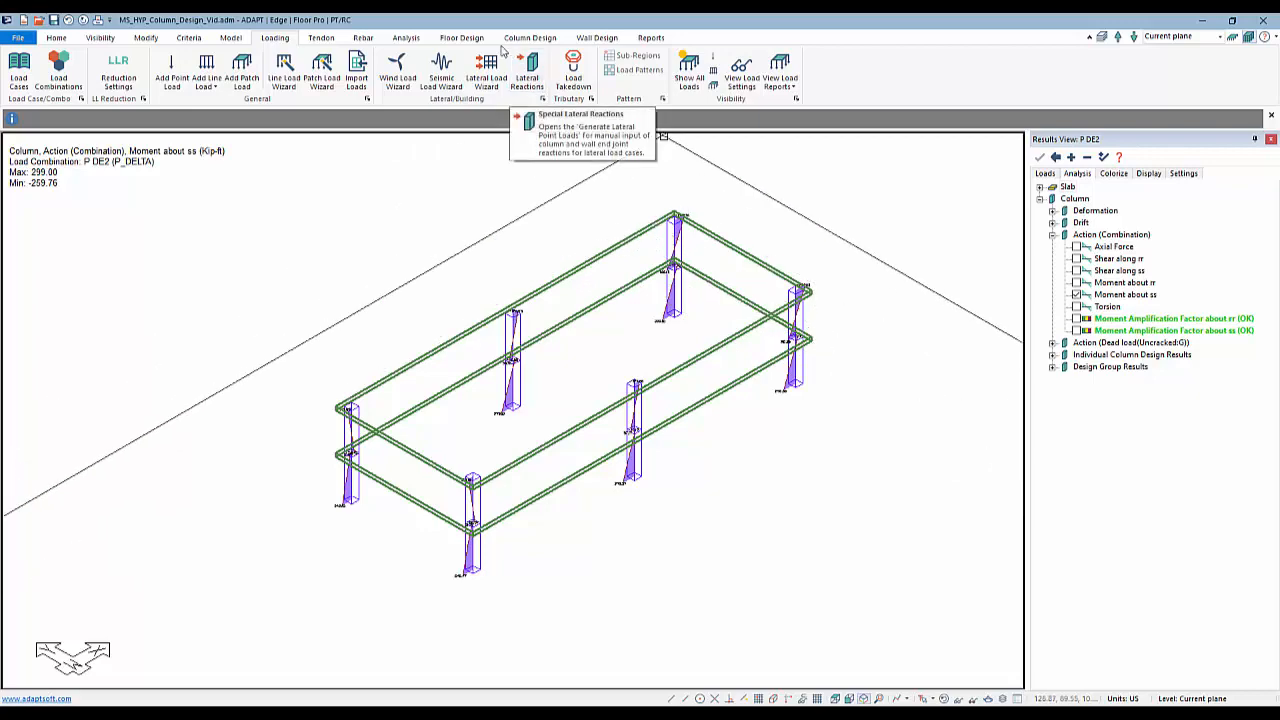
click(406, 38)
click(207, 70)
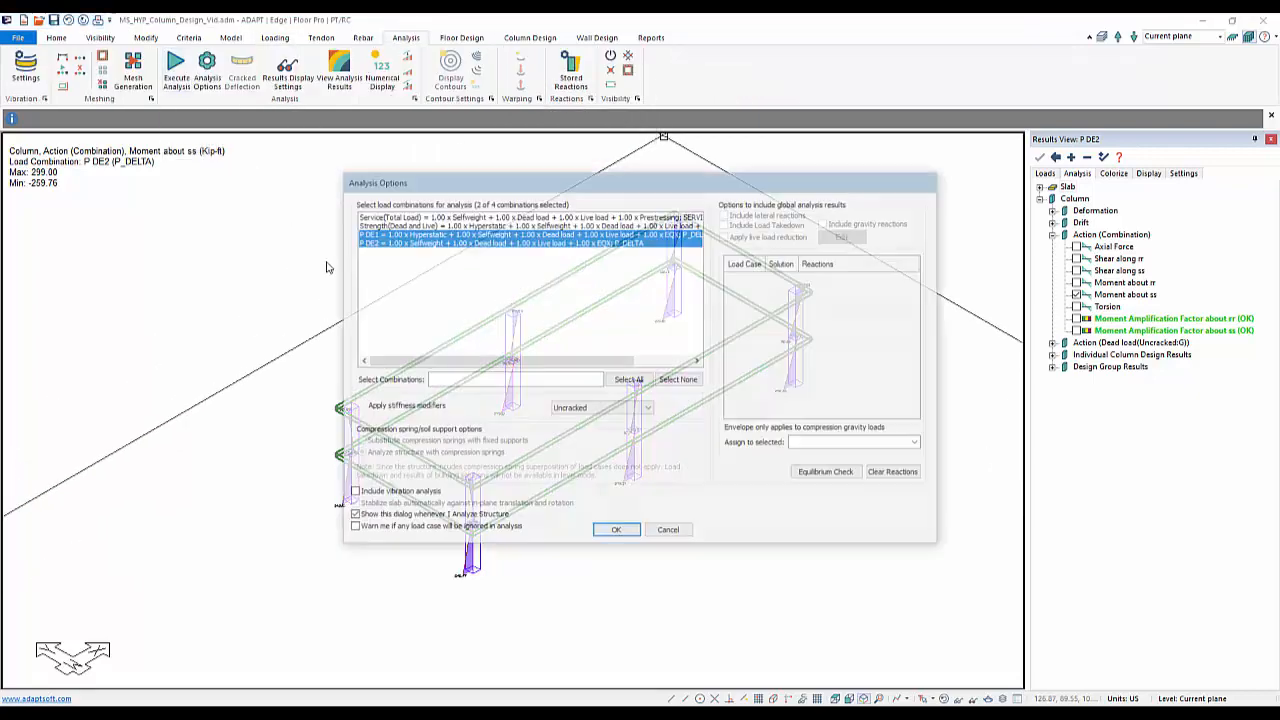
drag(379, 229, 383, 254)
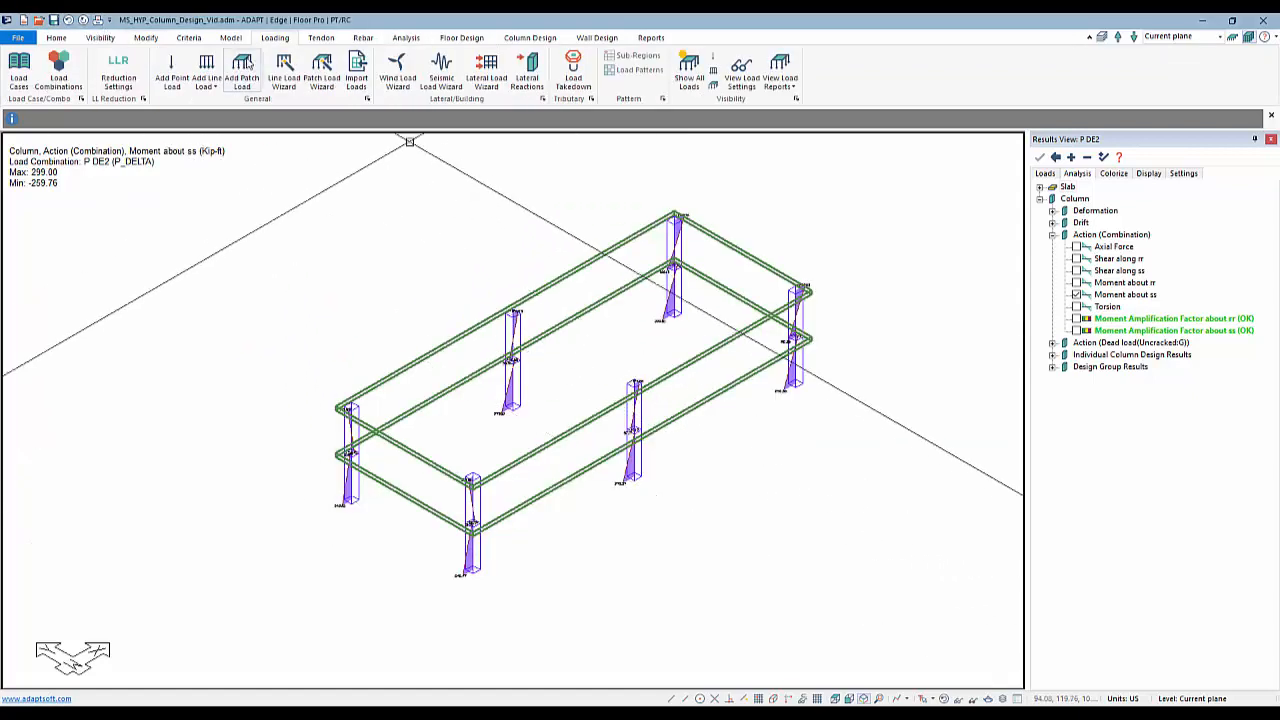
- Analyse the whole structure for the Service(Total Load), Strength(Dead and Live) and P DE1 combinations and save the solution
click(406, 38)
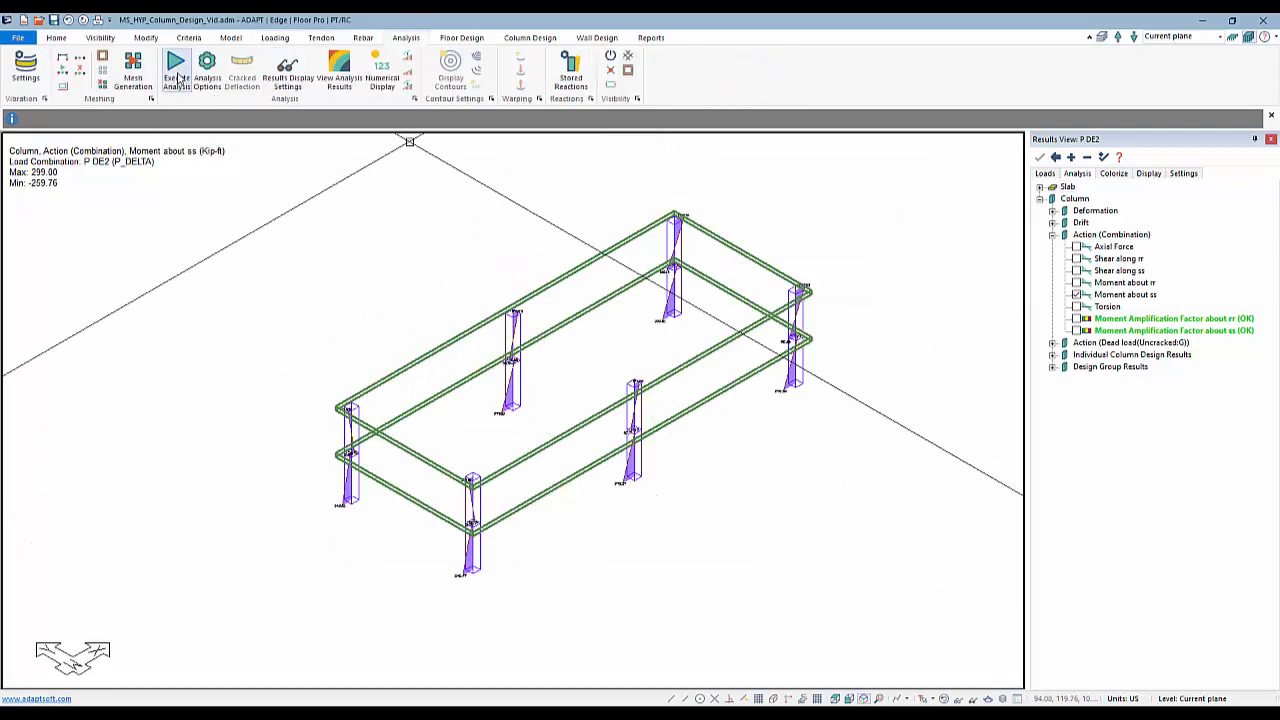
click(176, 70)
drag(402, 217, 410, 264)
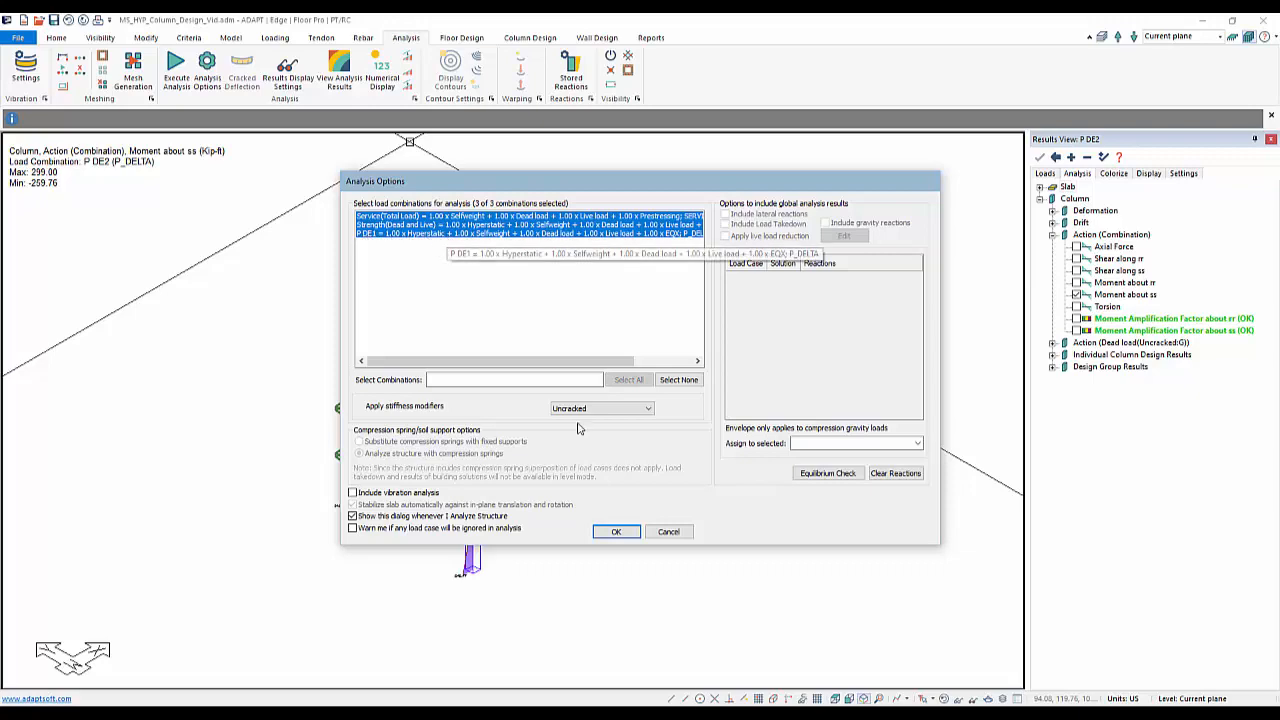
click(614, 532)
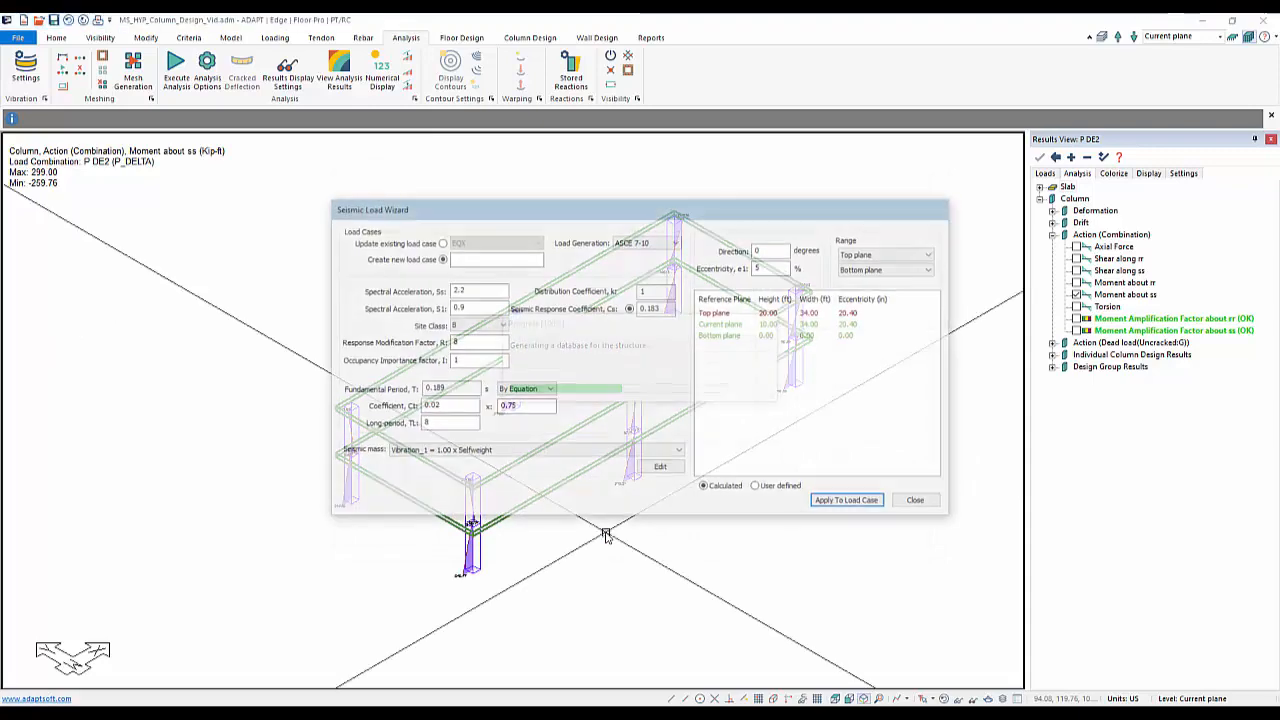
click(818, 501)
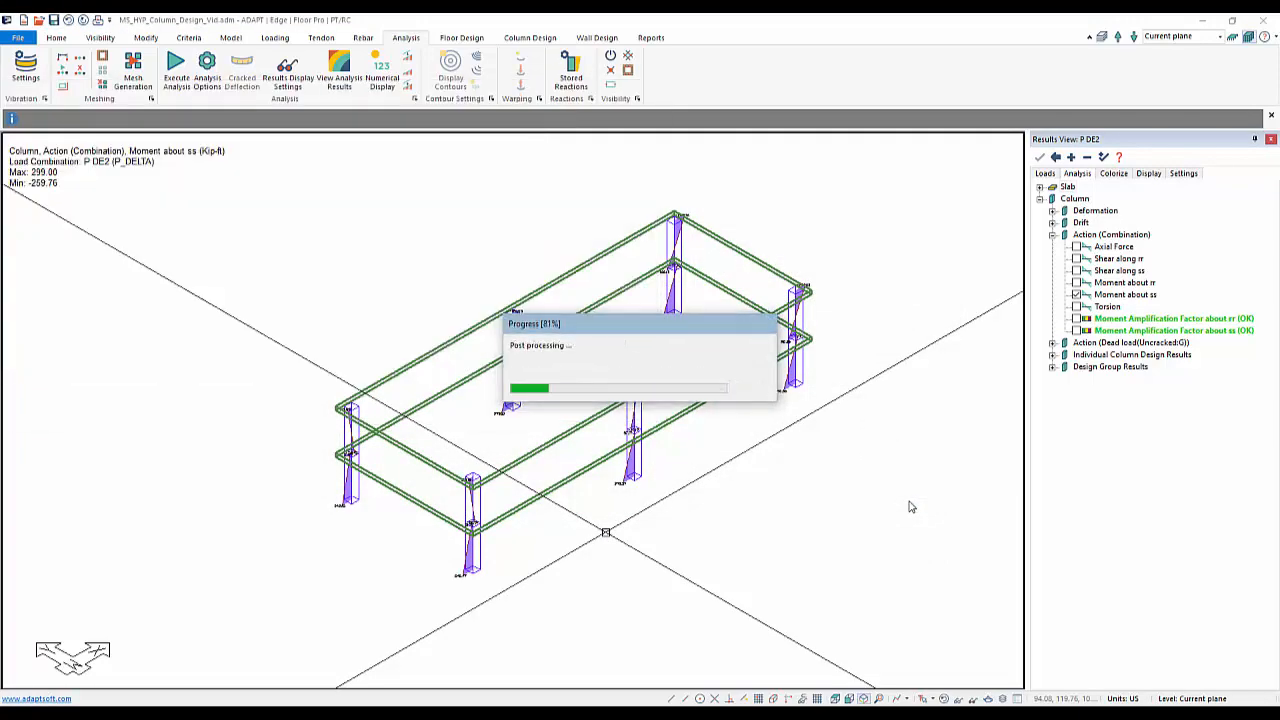
click(622, 392)
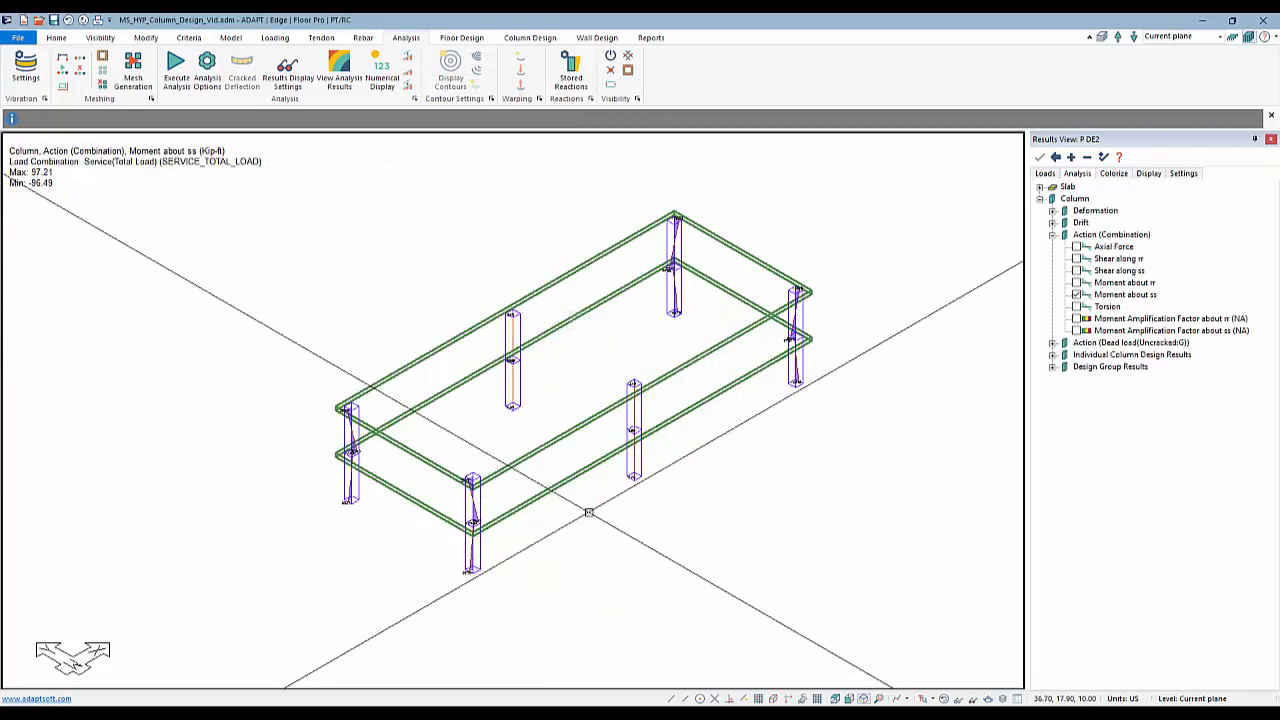
- Switch to single-level mode and inspect the column moments at the current plane and top plane, returning to the current plane
middle_drag(716, 496, 617, 531)
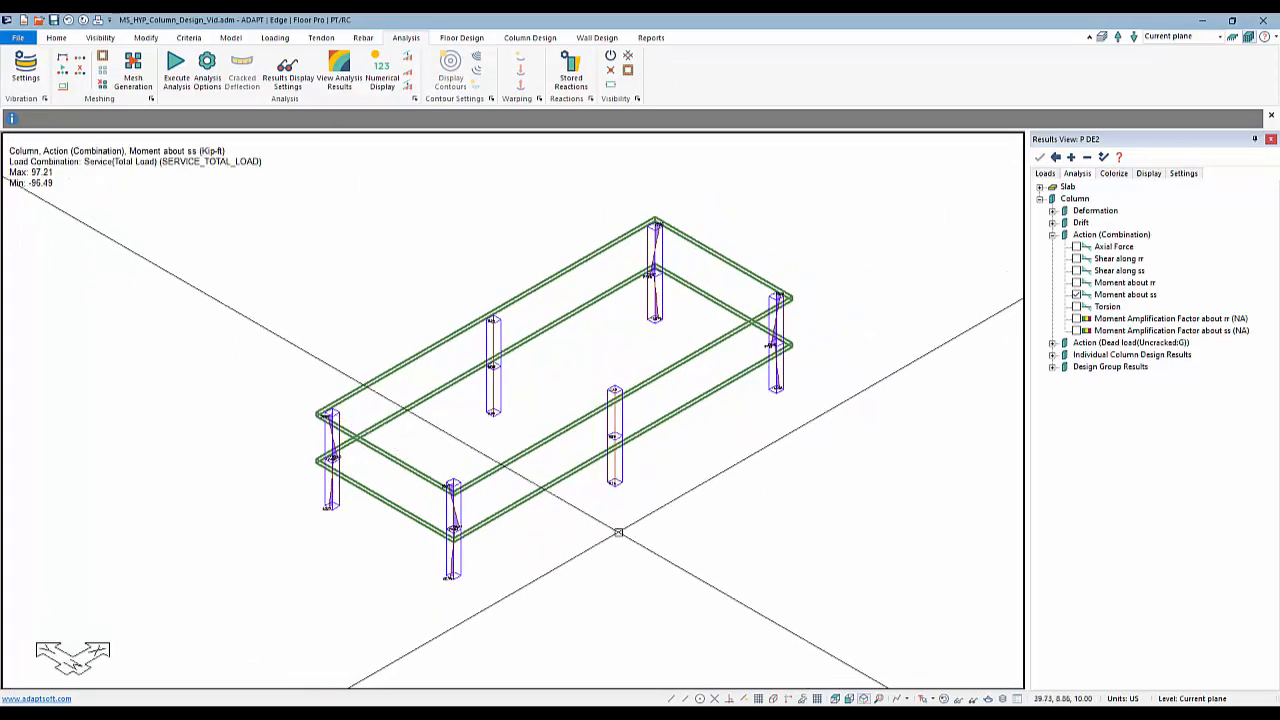
click(1234, 37)
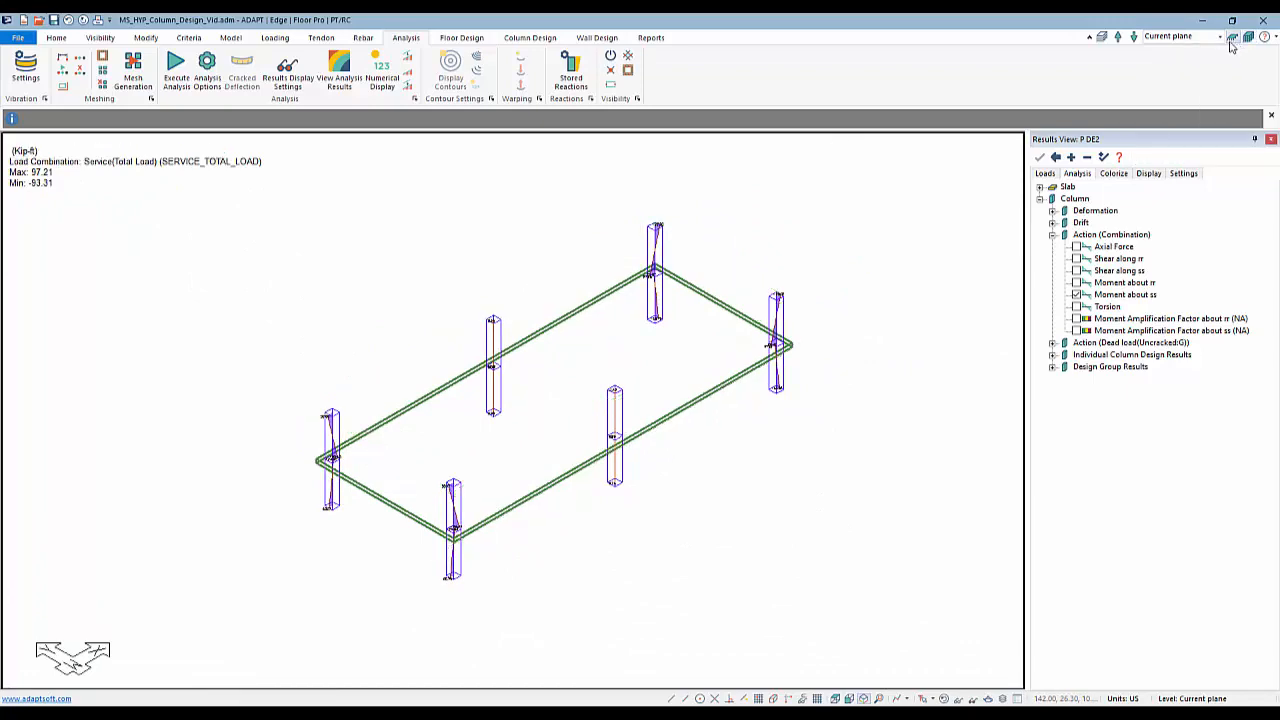
scroll(531, 441, up, 5)
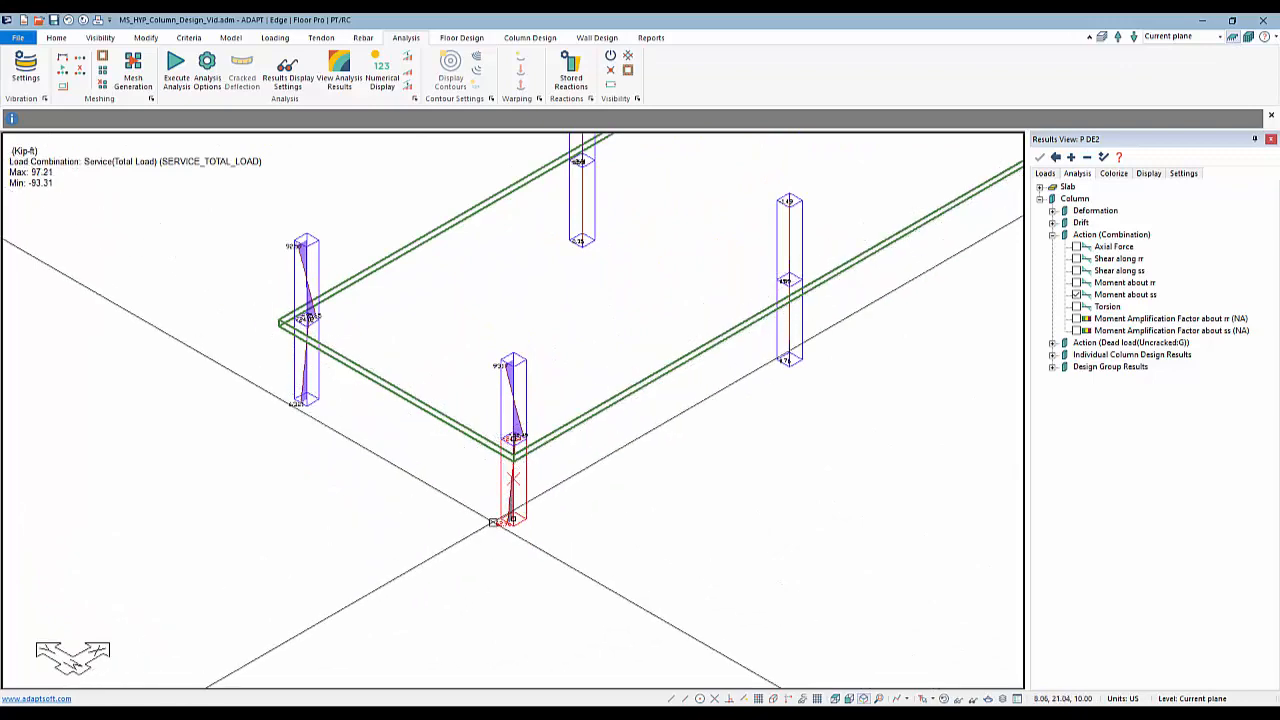
middle_drag(407, 492, 366, 560)
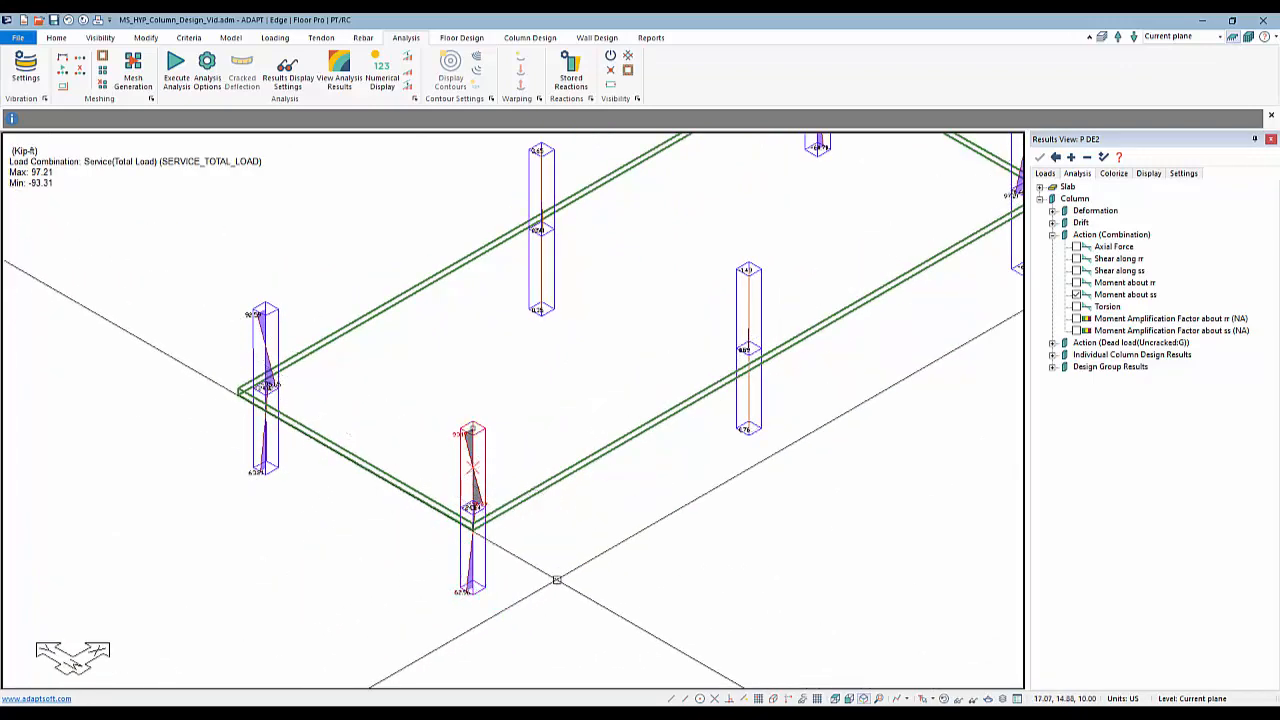
click(1119, 37)
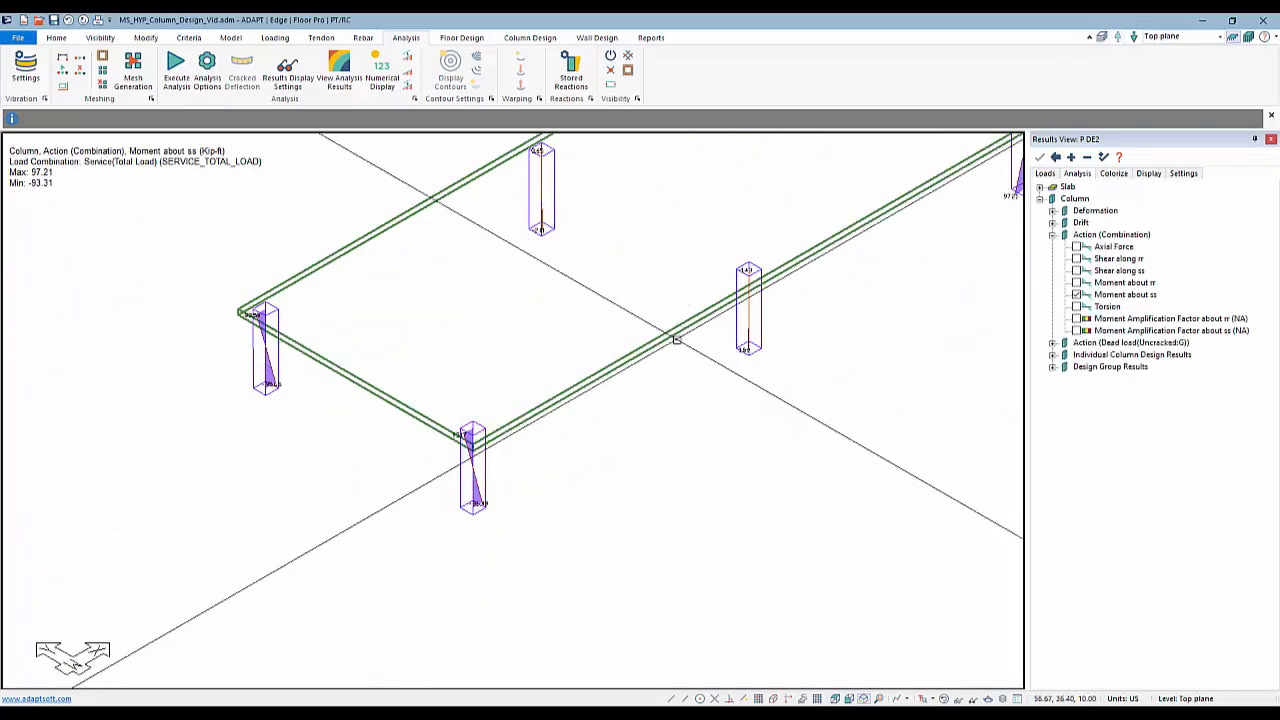
click(1133, 37)
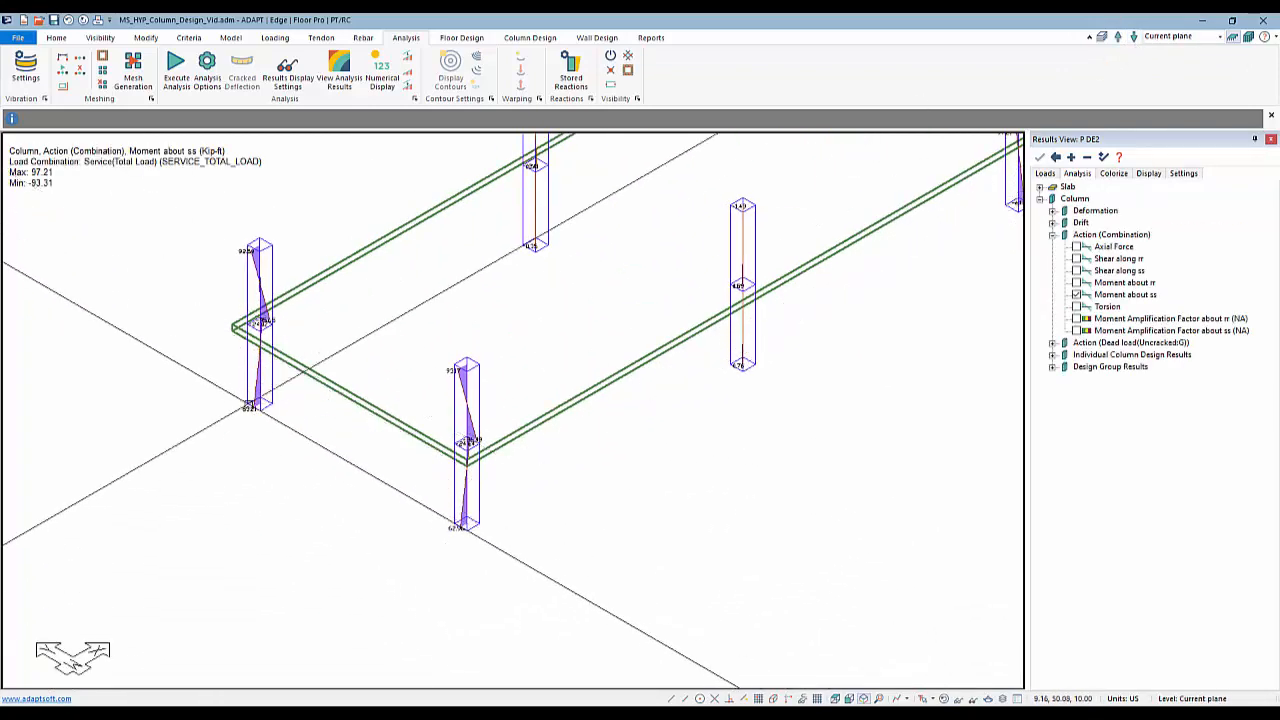
scroll(387, 601, down, 2)
middle_drag(394, 582, 496, 515)
scroll(618, 401, up, 1)
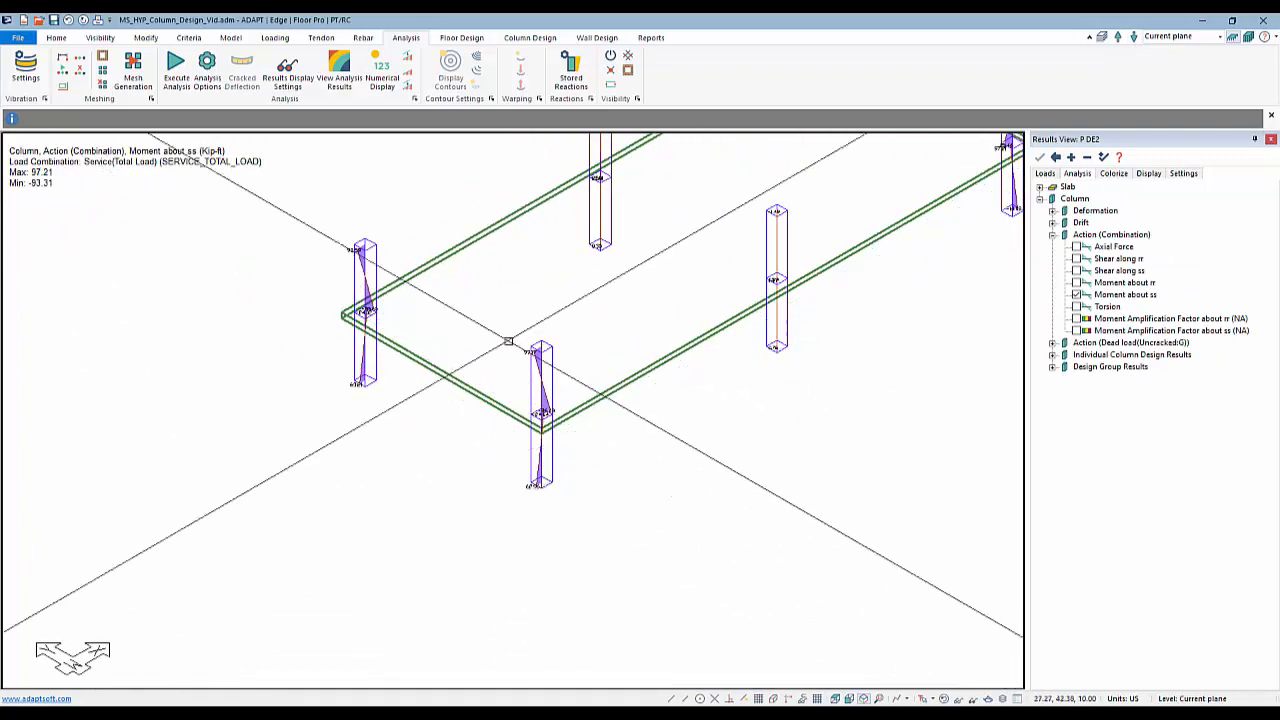
- Analyse the current plane for only the Strength(Dead and Live) combination, without applying a seismic load case, and save the solution
click(177, 72)
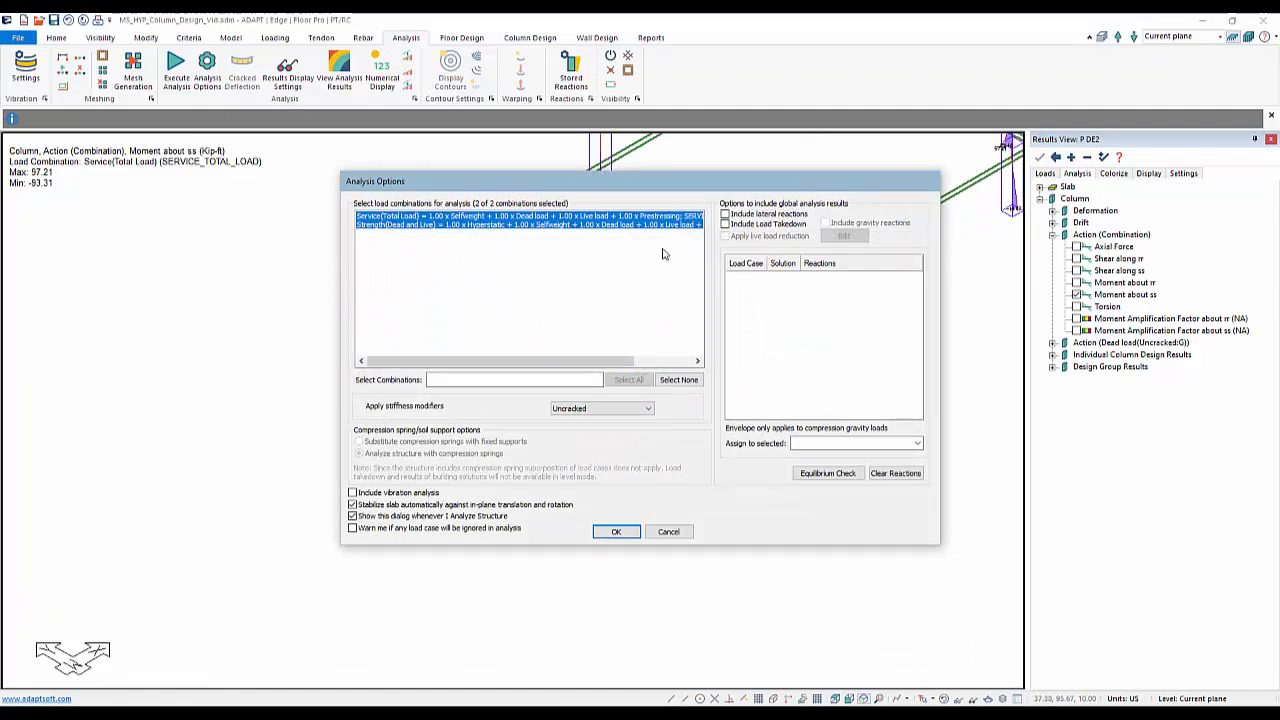
click(645, 232)
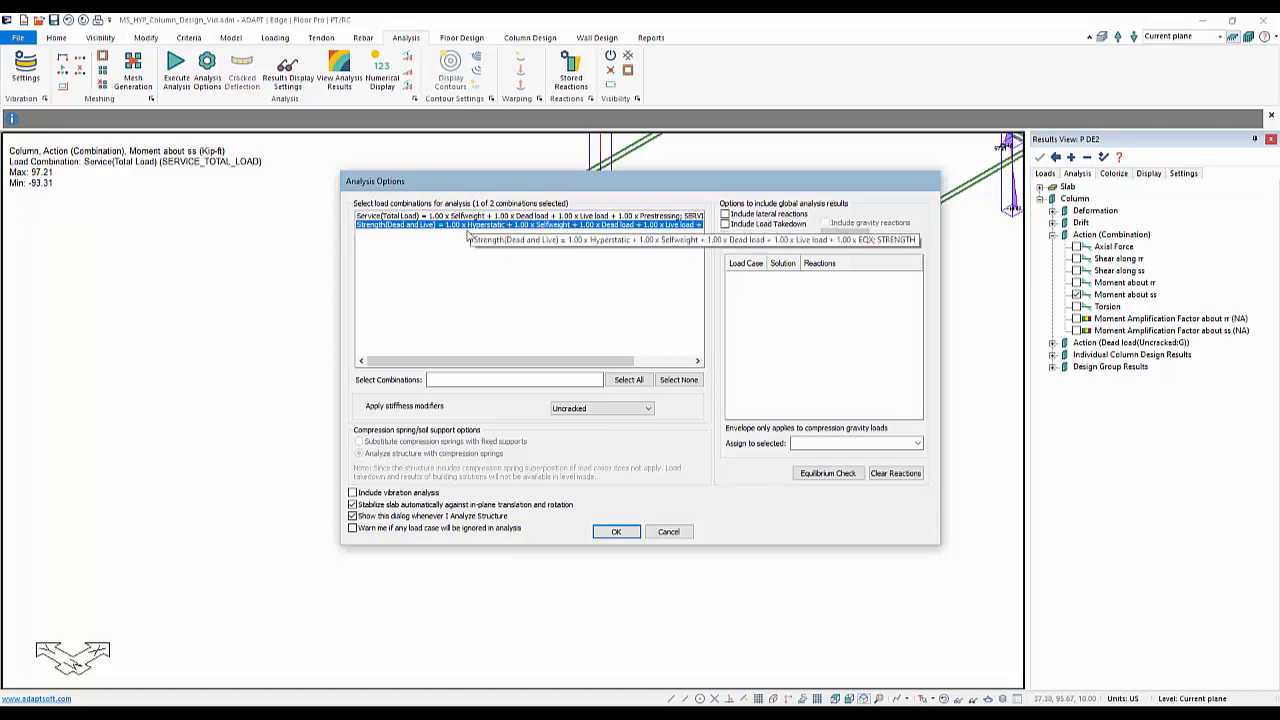
click(614, 531)
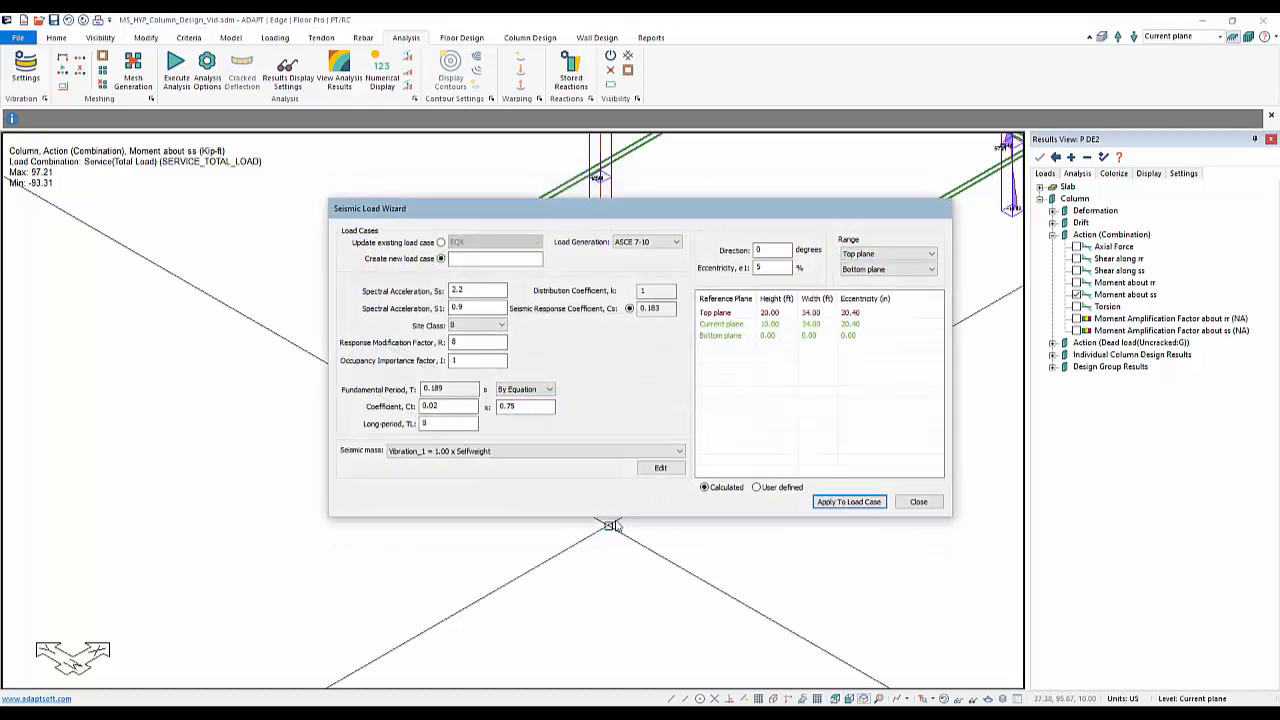
click(918, 502)
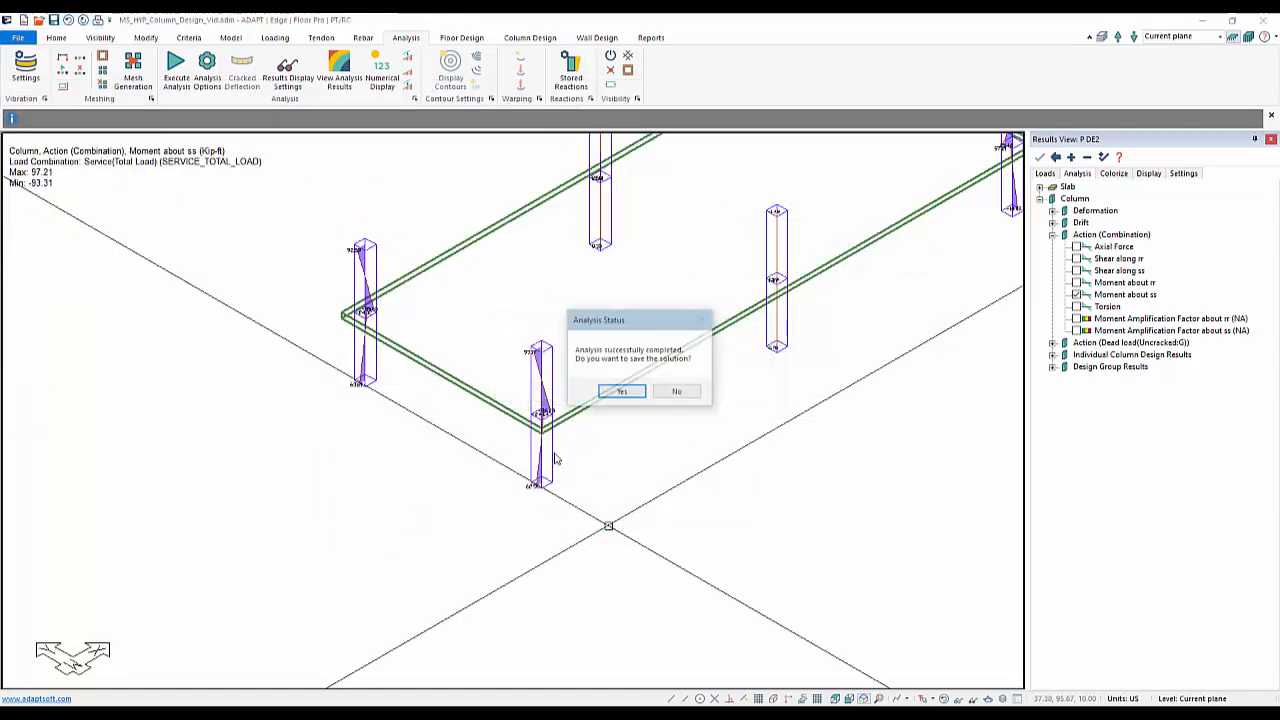
click(618, 392)
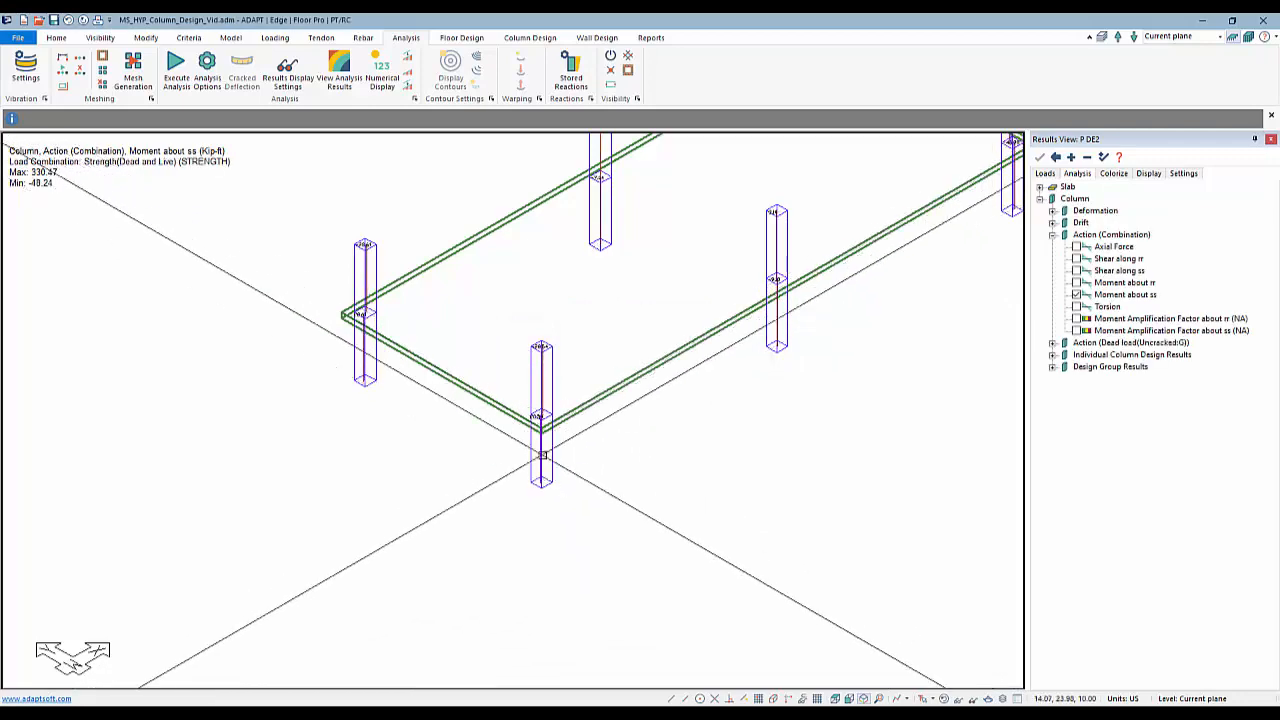
- Examine the corner column's moments about ss for the Strength(Dead and Live) combination in the single-level solution
scroll(527, 532, up, 5)
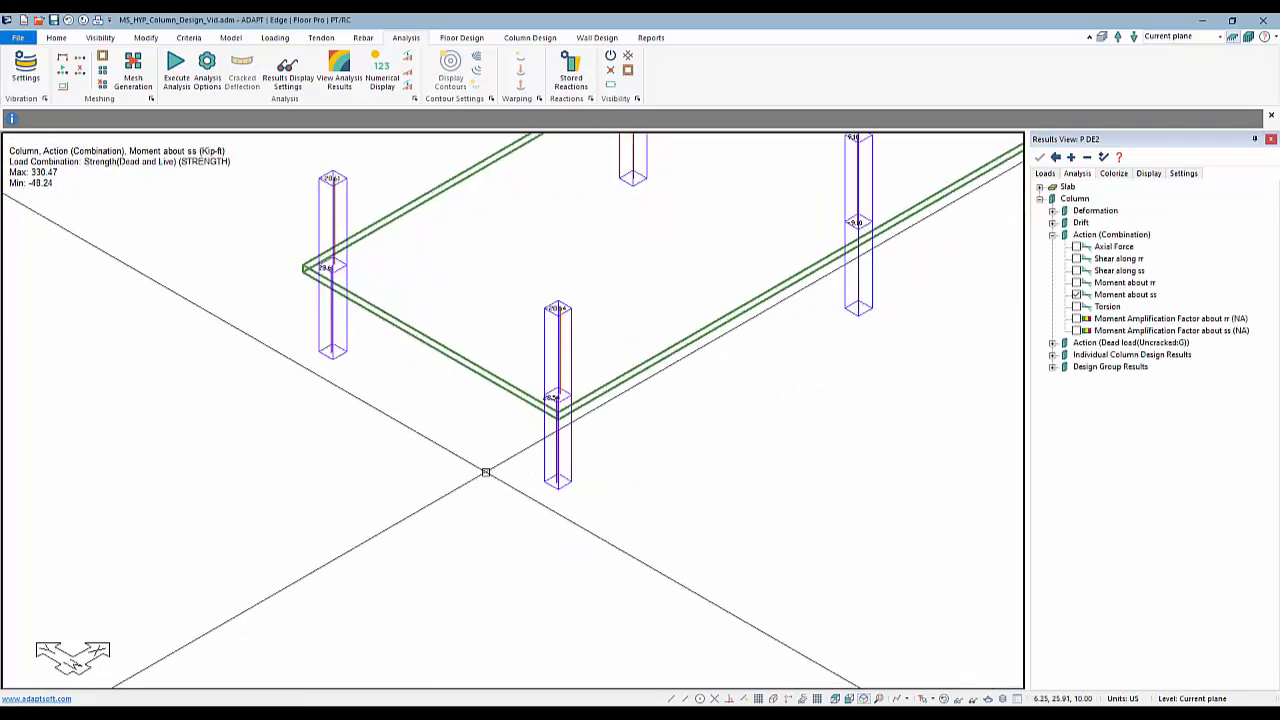
scroll(573, 480, down, 5)
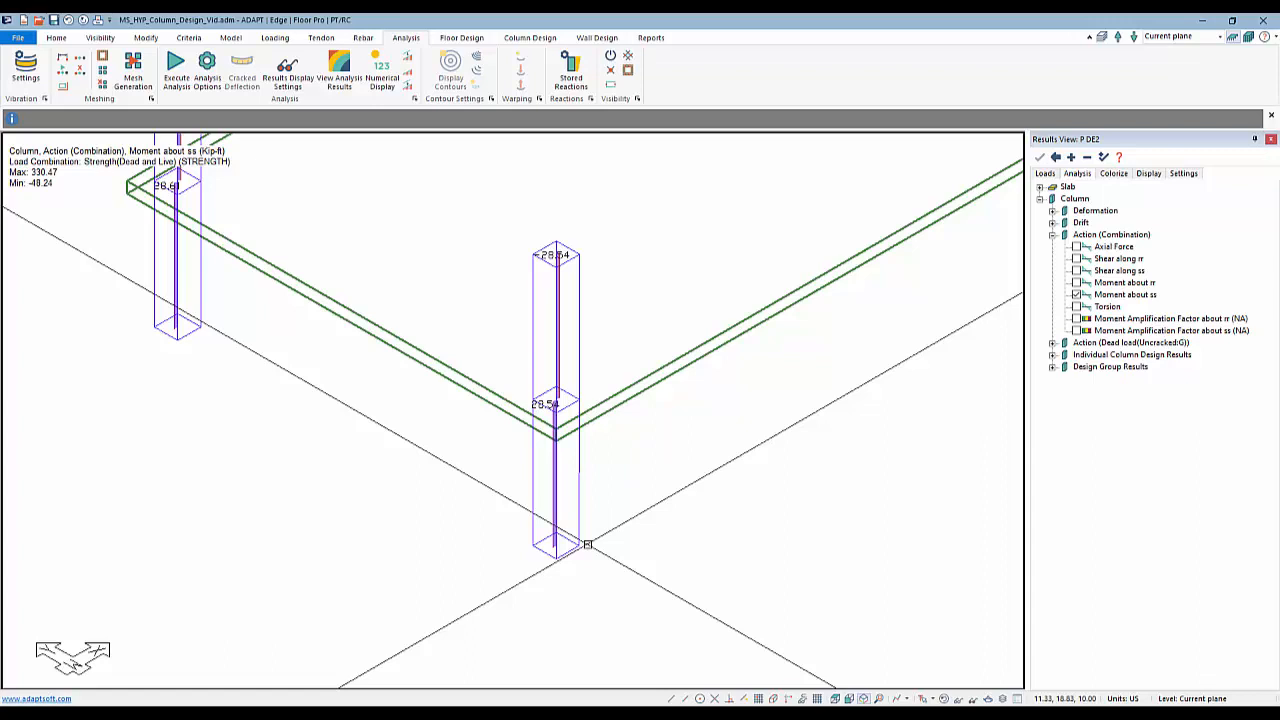
scroll(501, 562, up, 3)
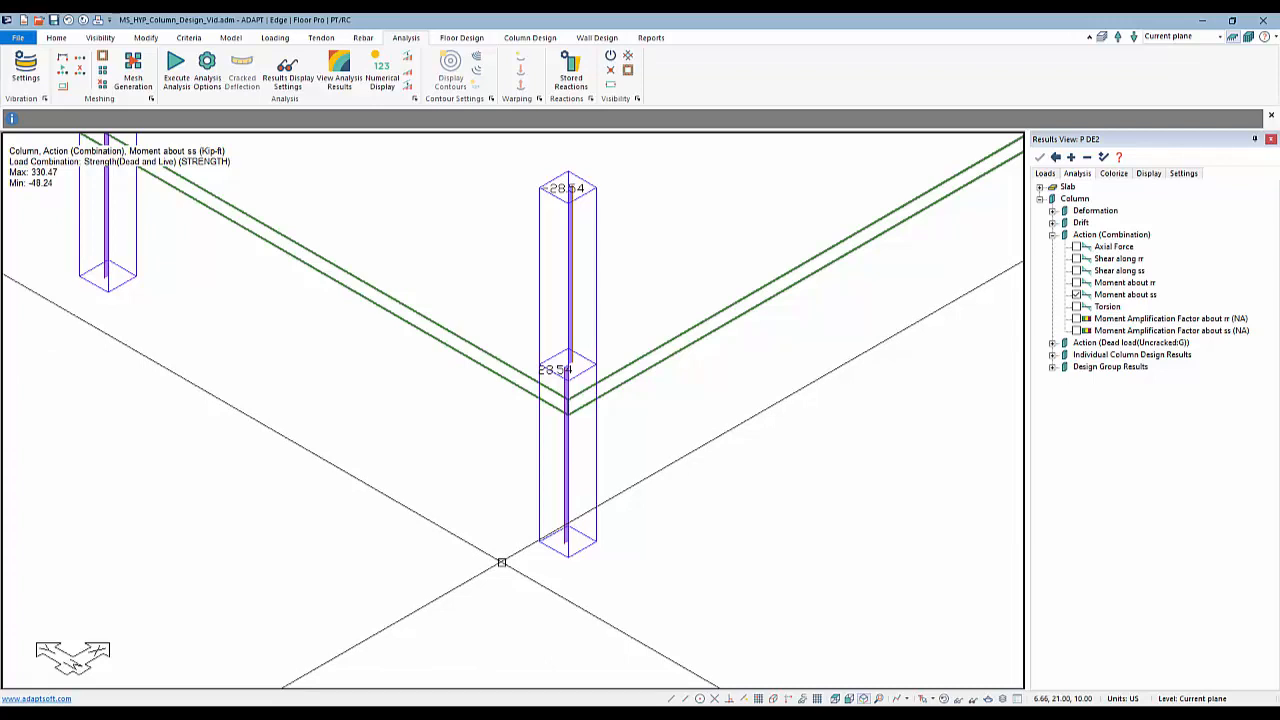
- Display the column moments about ss for the P DE1 combination and inspect them at the corner column
click(1045, 173)
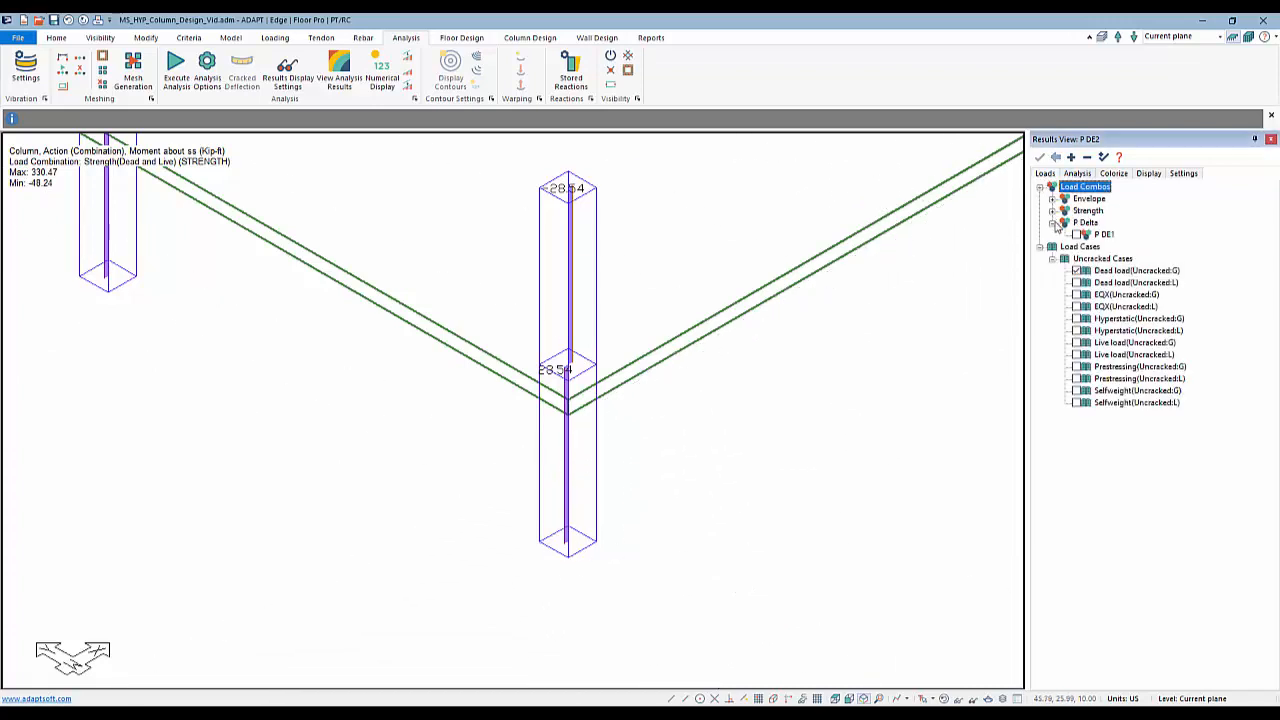
click(1078, 235)
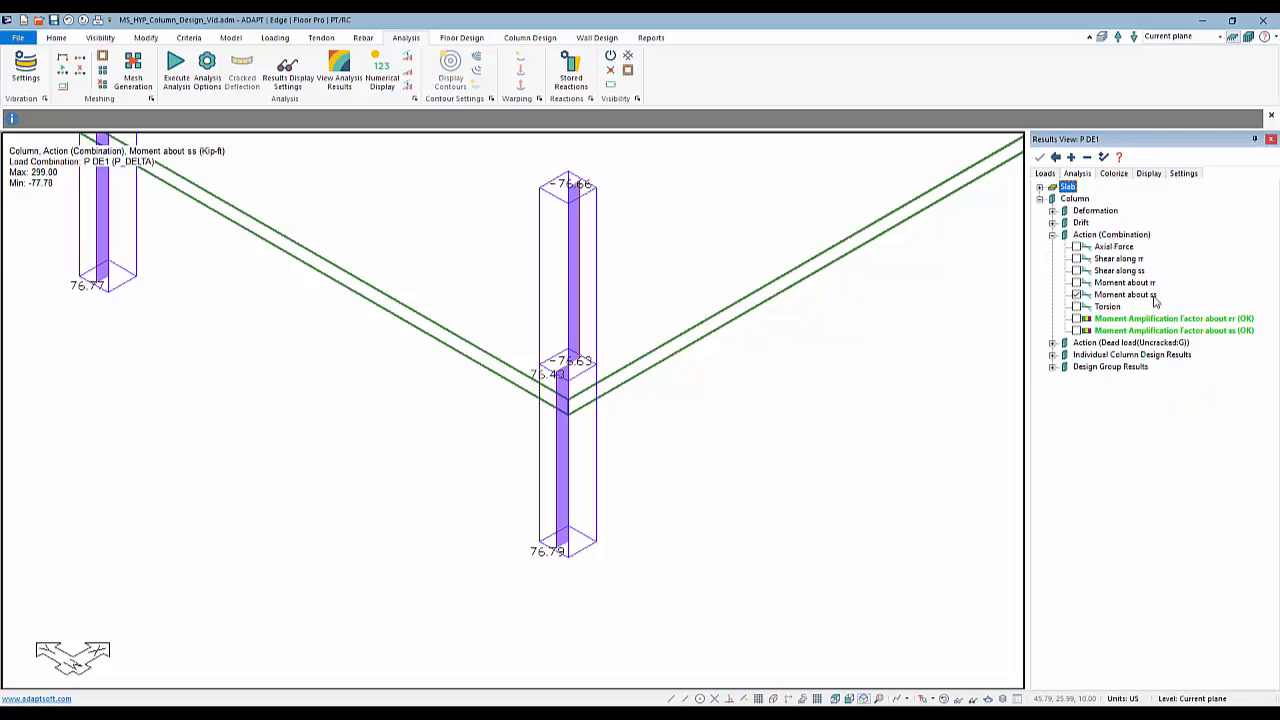
scroll(757, 451, up, 1)
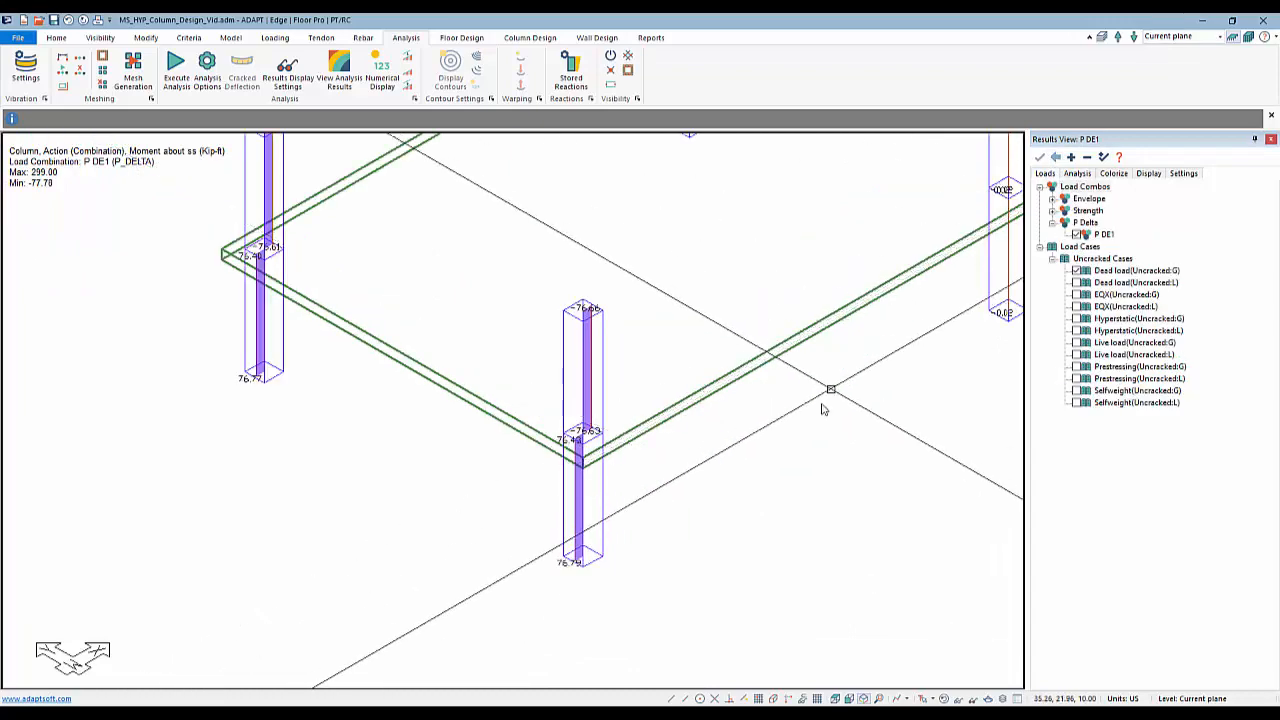
scroll(765, 400, up, 3)
scroll(705, 487, down, 2)
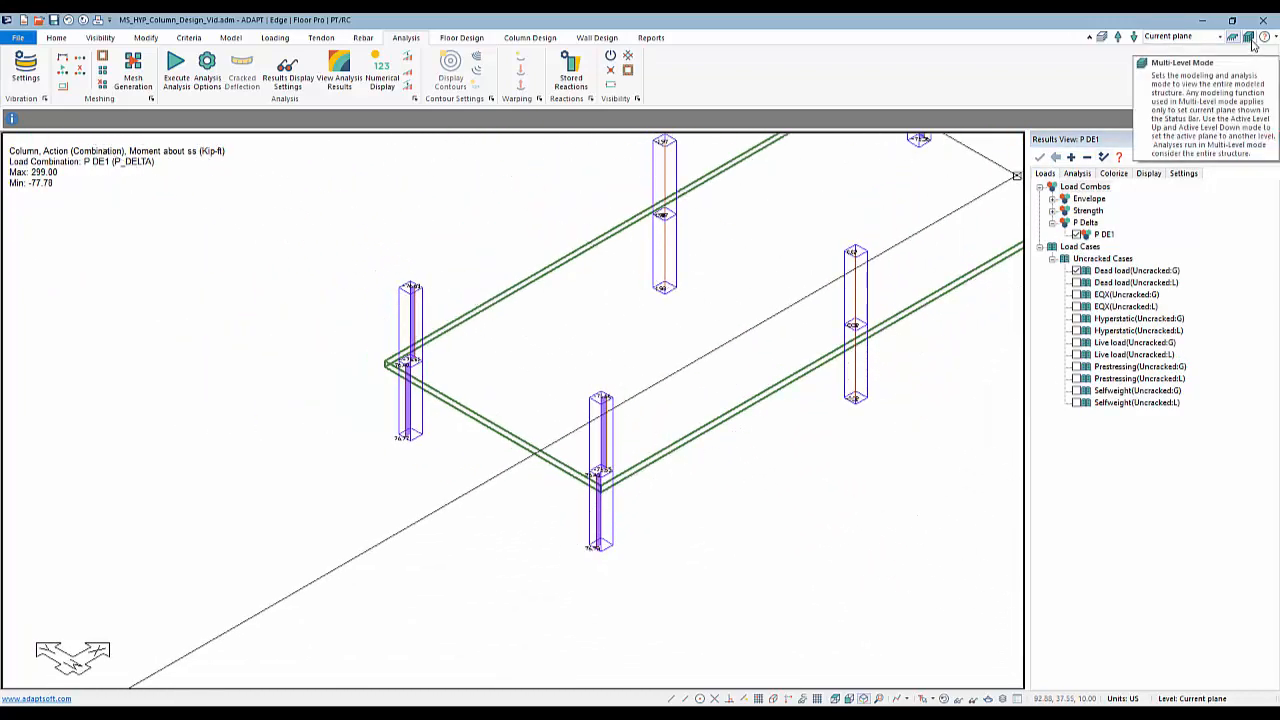
middle_drag(641, 542, 717, 374)
scroll(672, 325, up, 4)
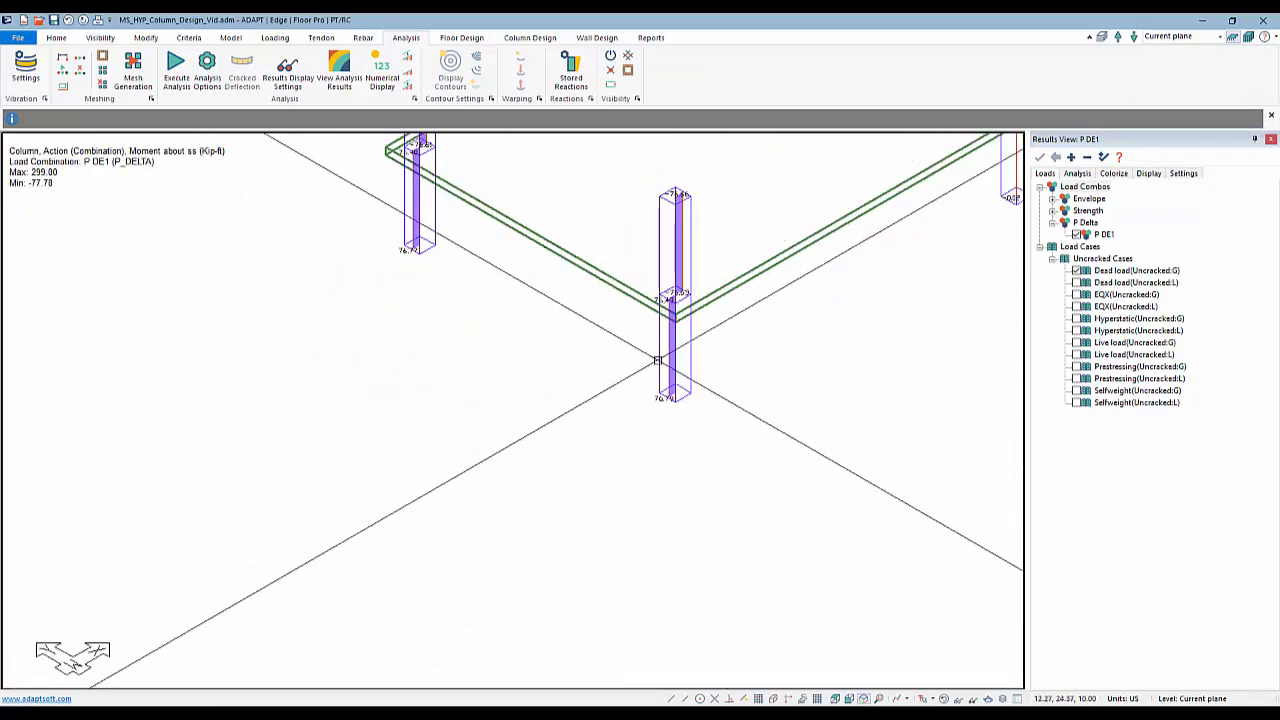
scroll(670, 313, up, 4)
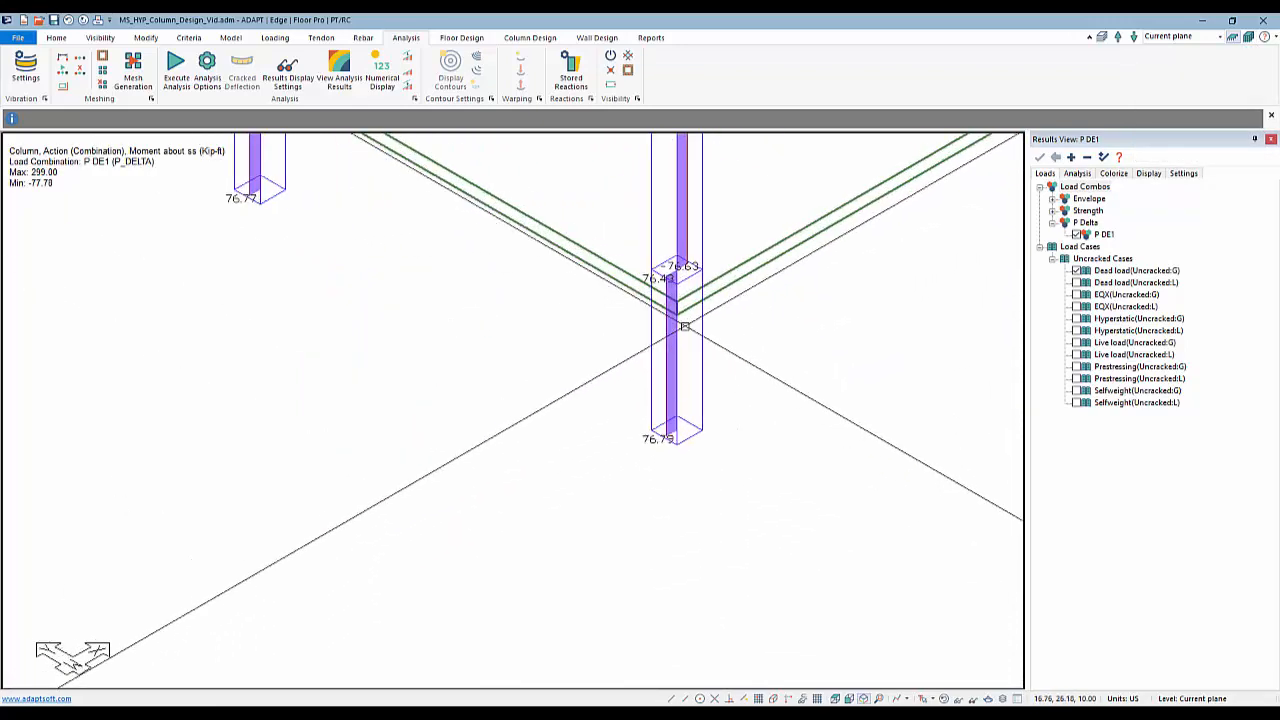
scroll(606, 391, down, 5)
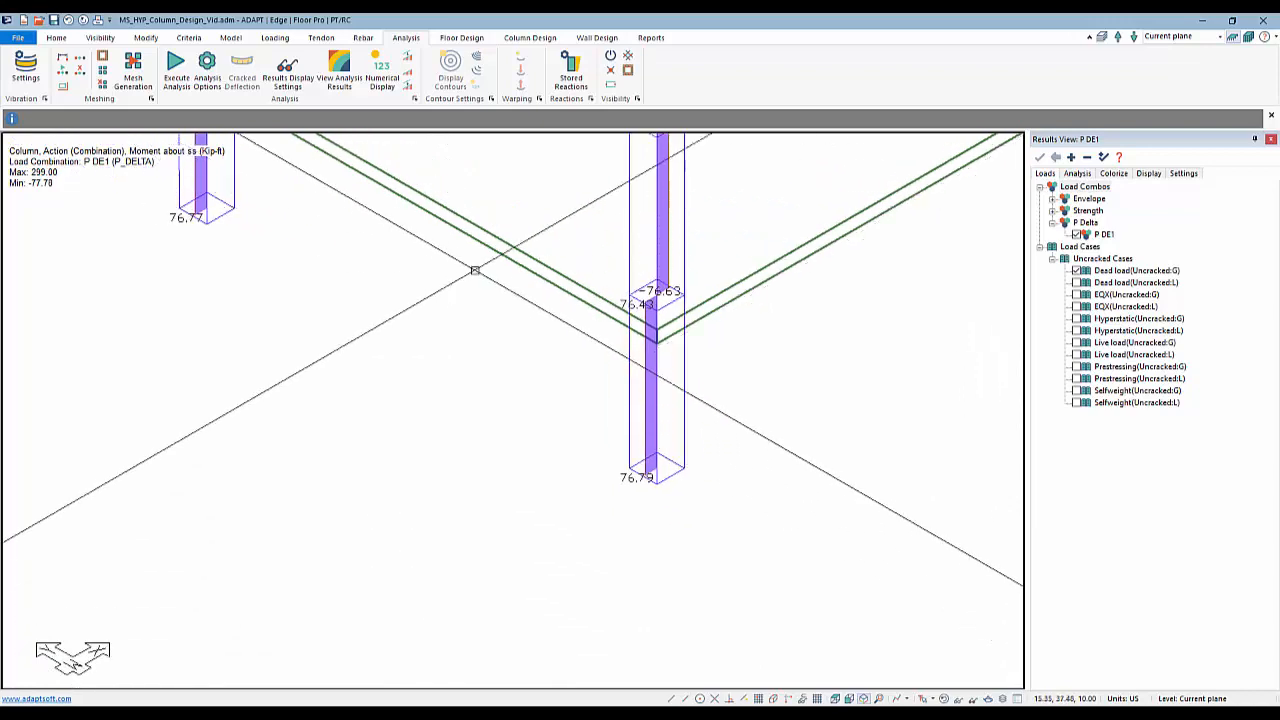
- Switch to multi-level mode with the corner columns of both levels in view
click(1248, 37)
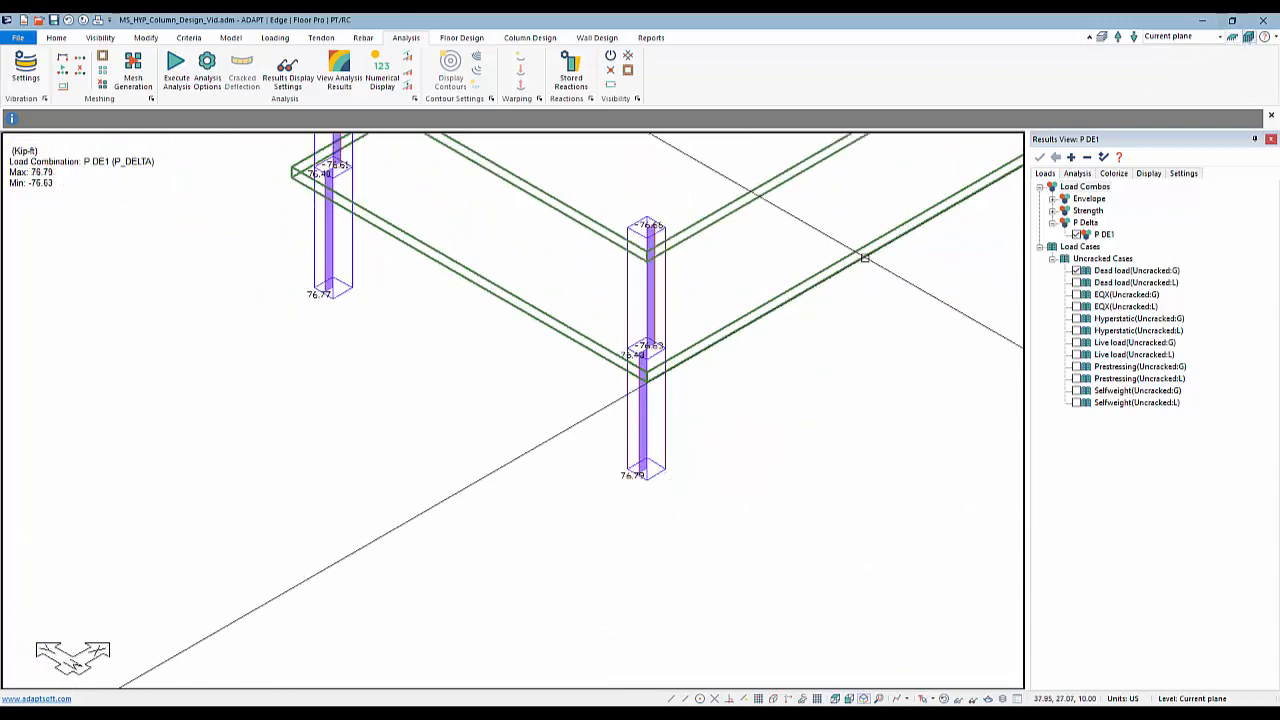
middle_drag(862, 260, 714, 426)
scroll(715, 426, down, 2)
click(175, 65)
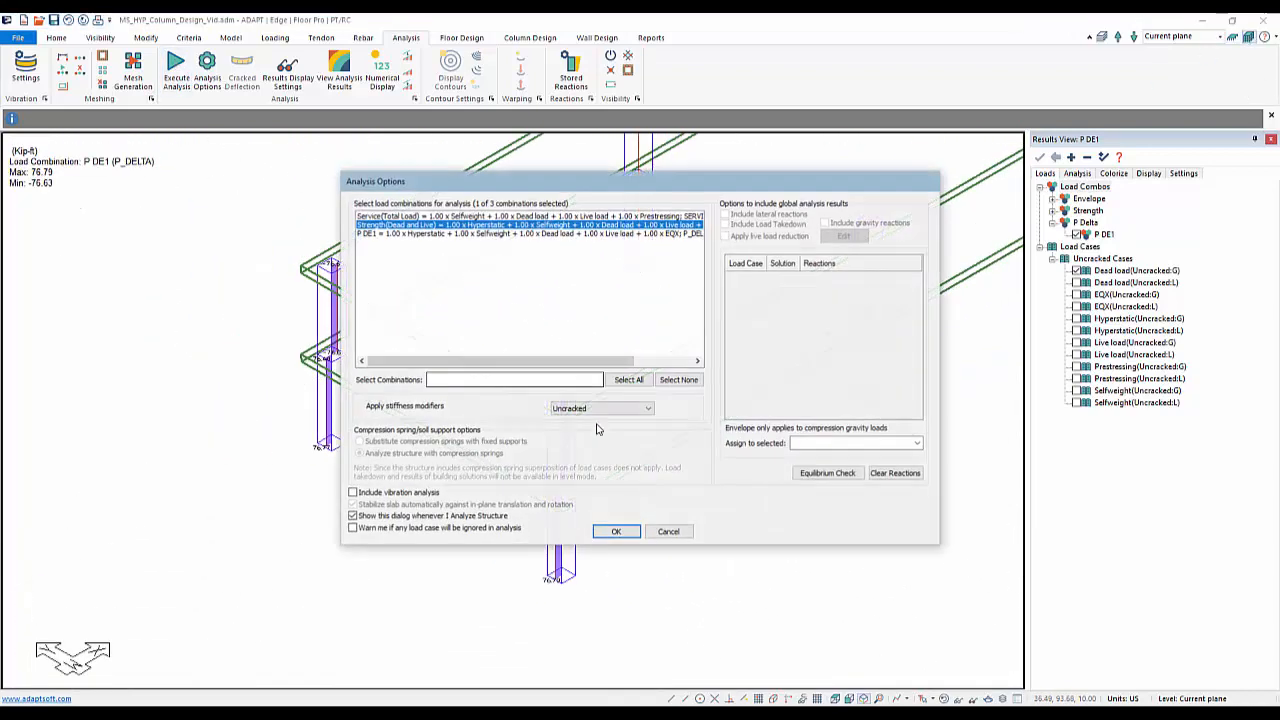
click(612, 531)
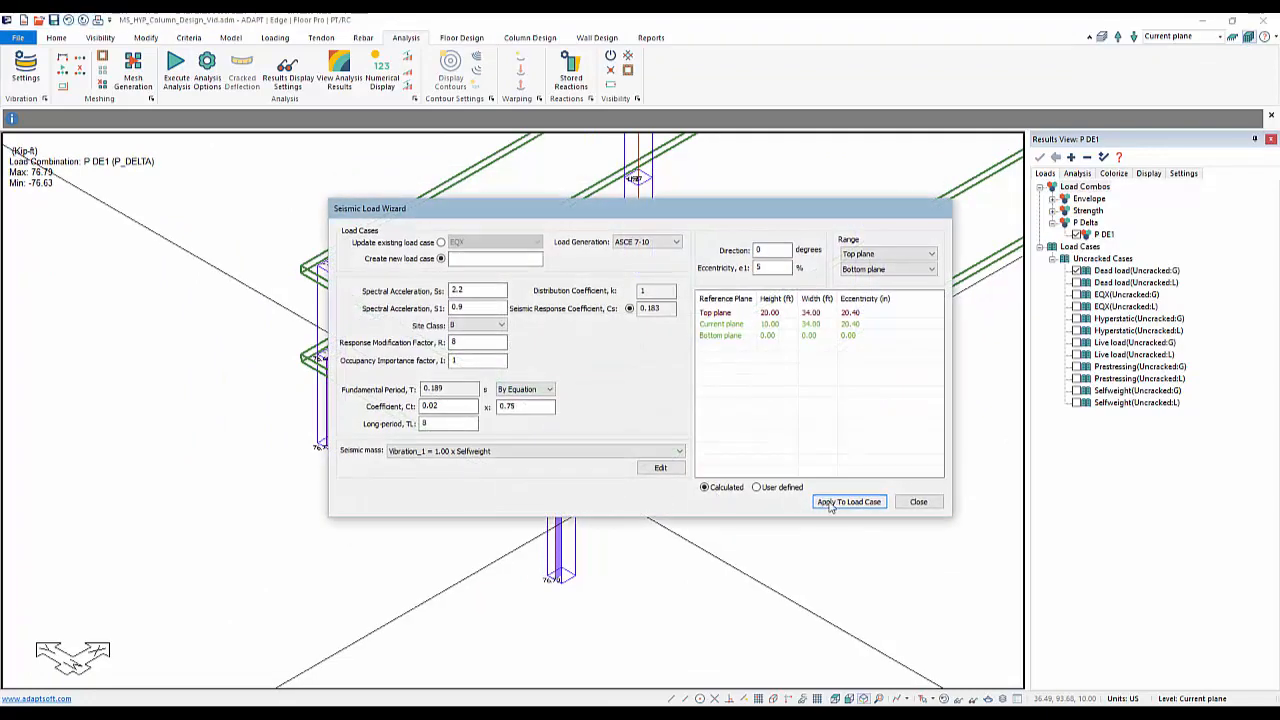
click(914, 503)
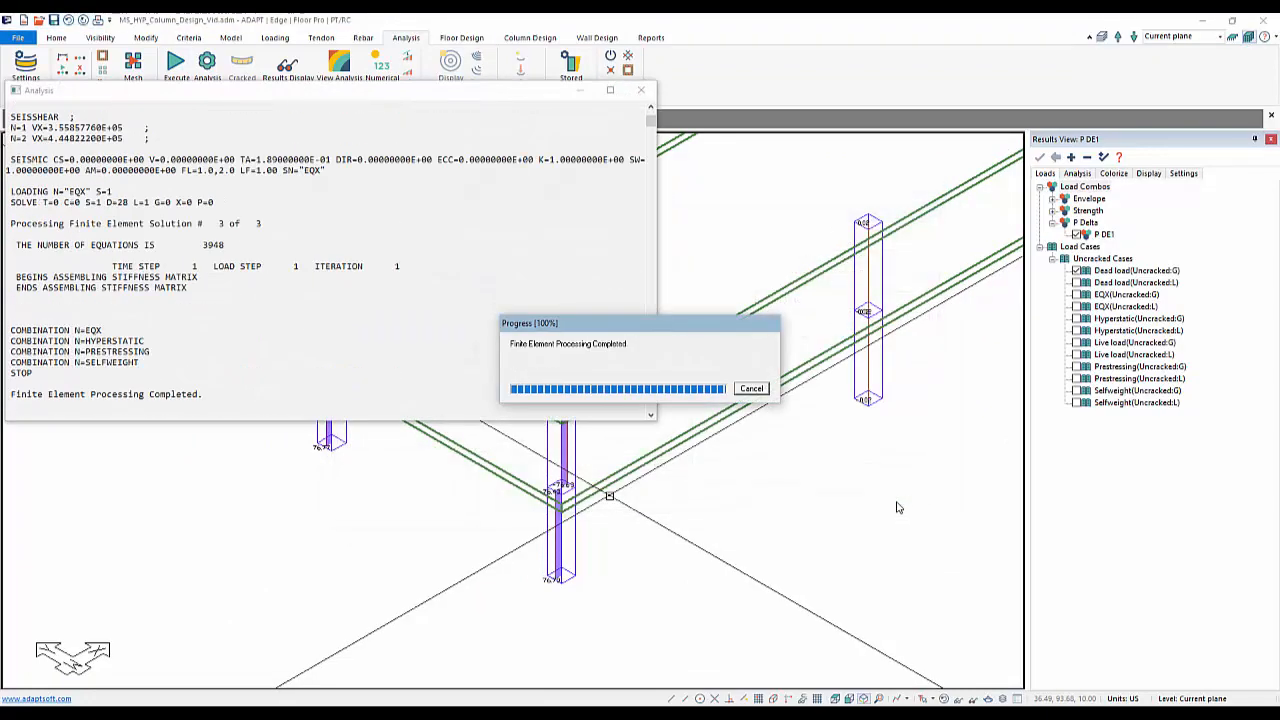
click(684, 395)
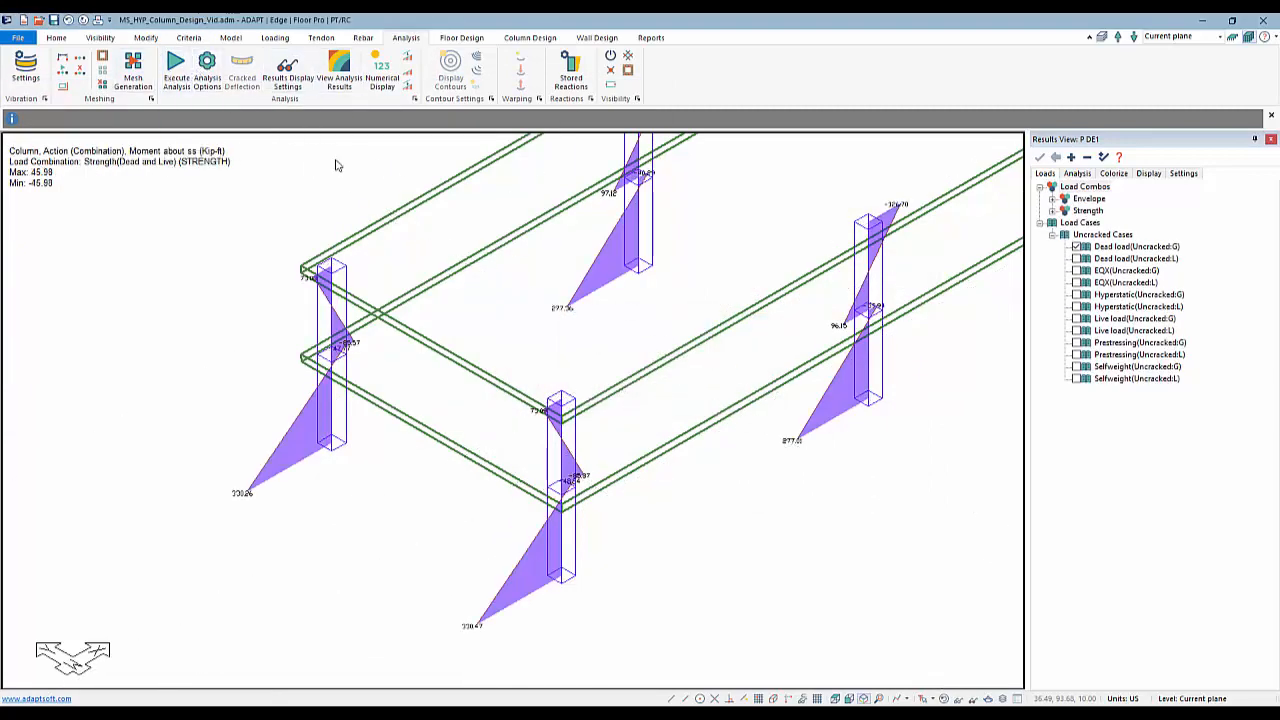
- Analyse the whole structure for the Service(Total Load), Strength(Dead and Live) and P DE1 combinations without applying a seismic load case, and save the solution
click(203, 72)
drag(488, 218, 405, 237)
click(613, 531)
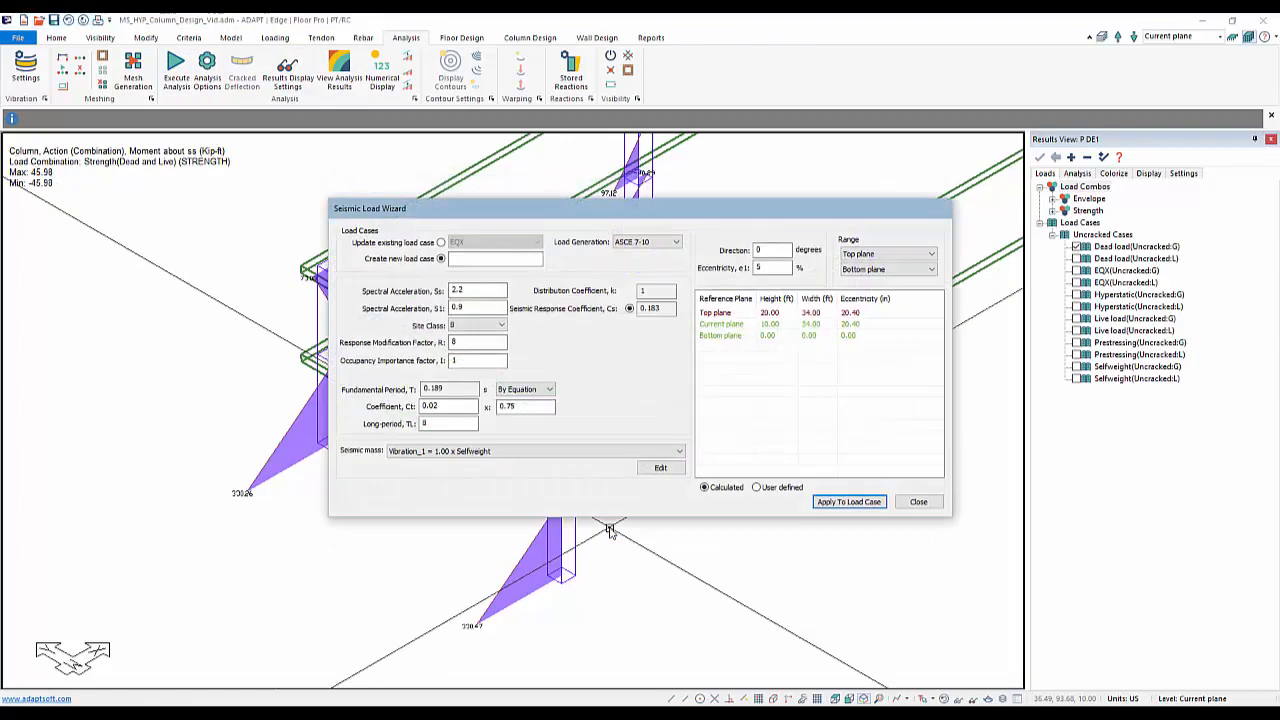
click(936, 500)
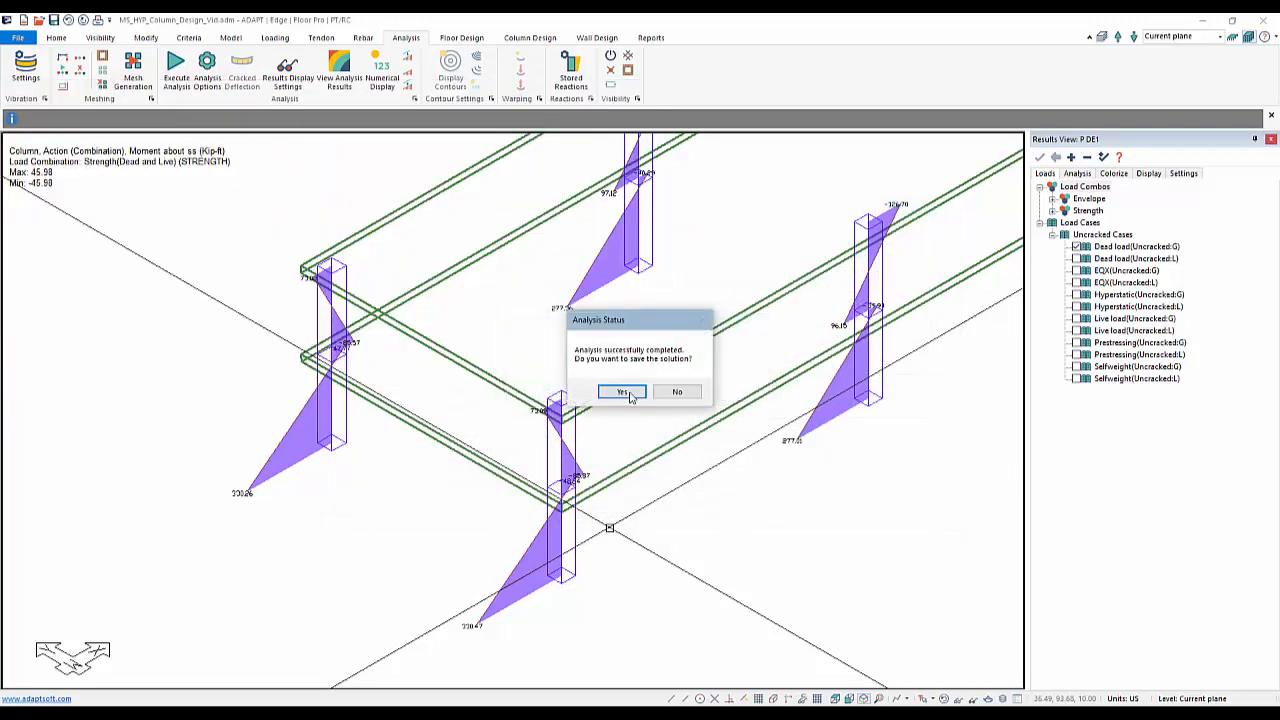
click(626, 392)
- Inspect the corner column's P DE1 moments about ss in the multi-level solution
scroll(706, 512, up, 5)
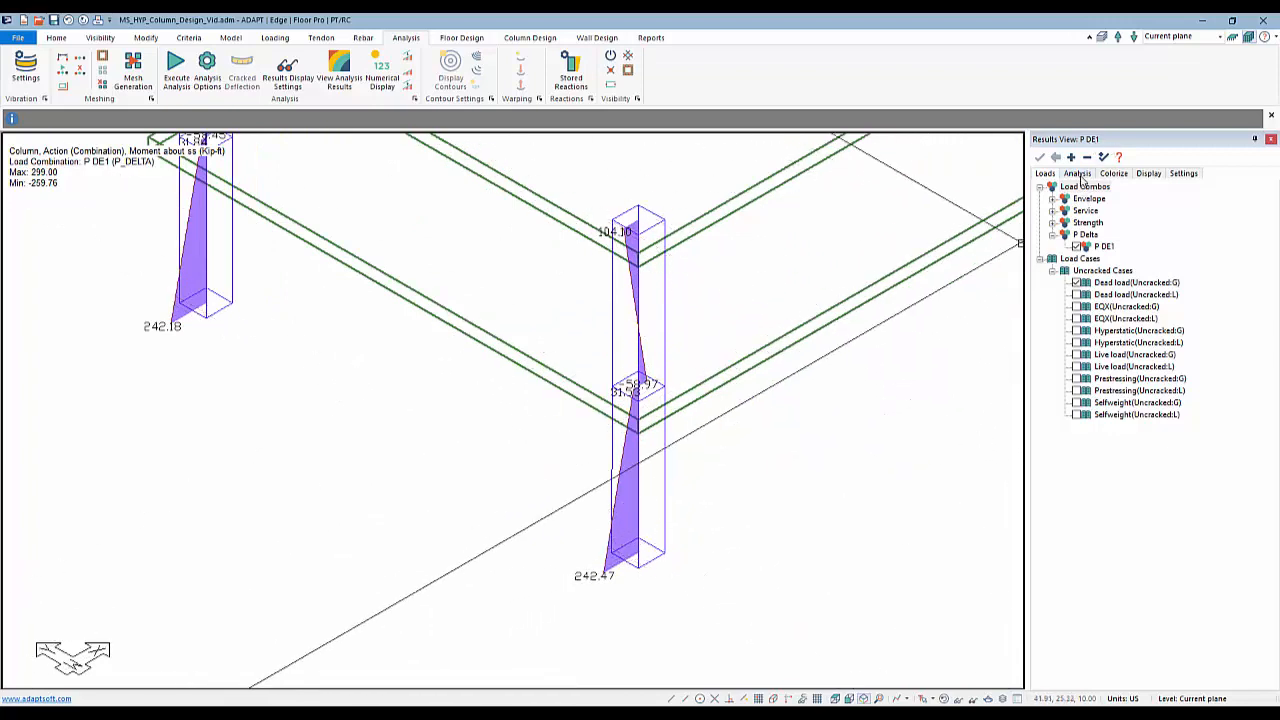
click(1078, 174)
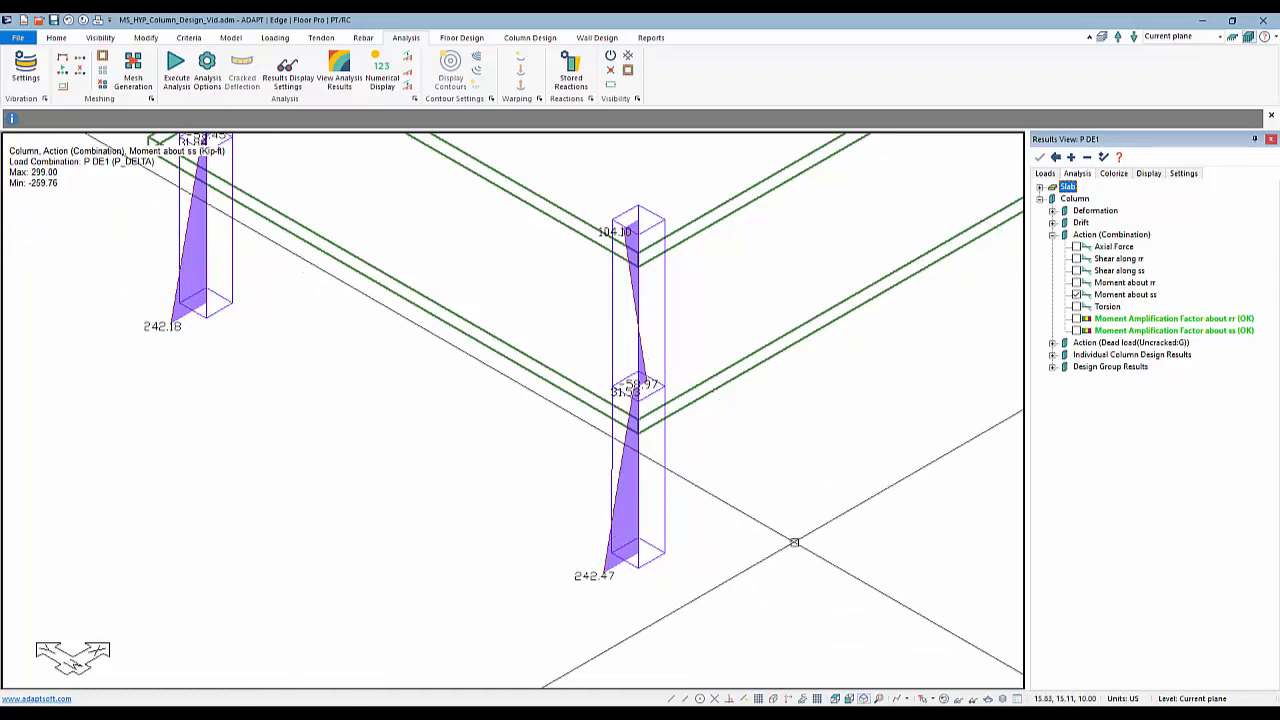
middle_drag(762, 475, 677, 547)
- Switch to single-level mode and inspect the P DE1 moments about ss in the current plane's corner column
click(1232, 38)
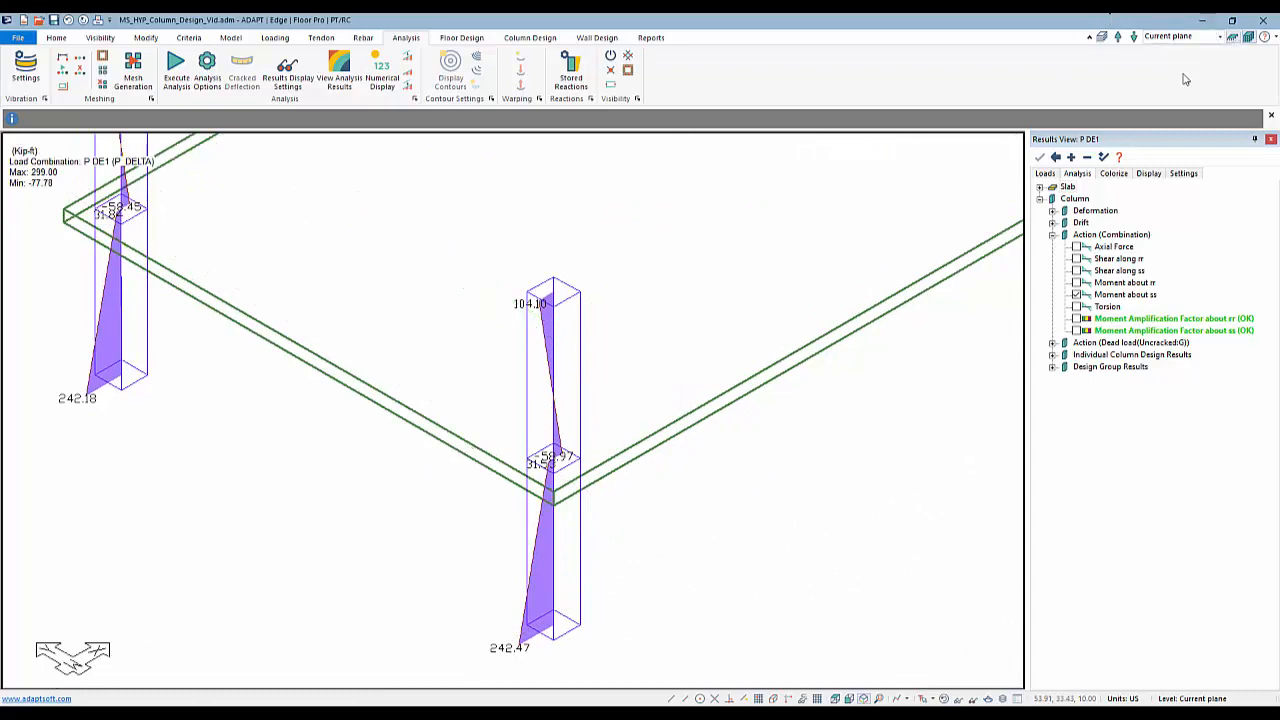
scroll(517, 560, down, 4)
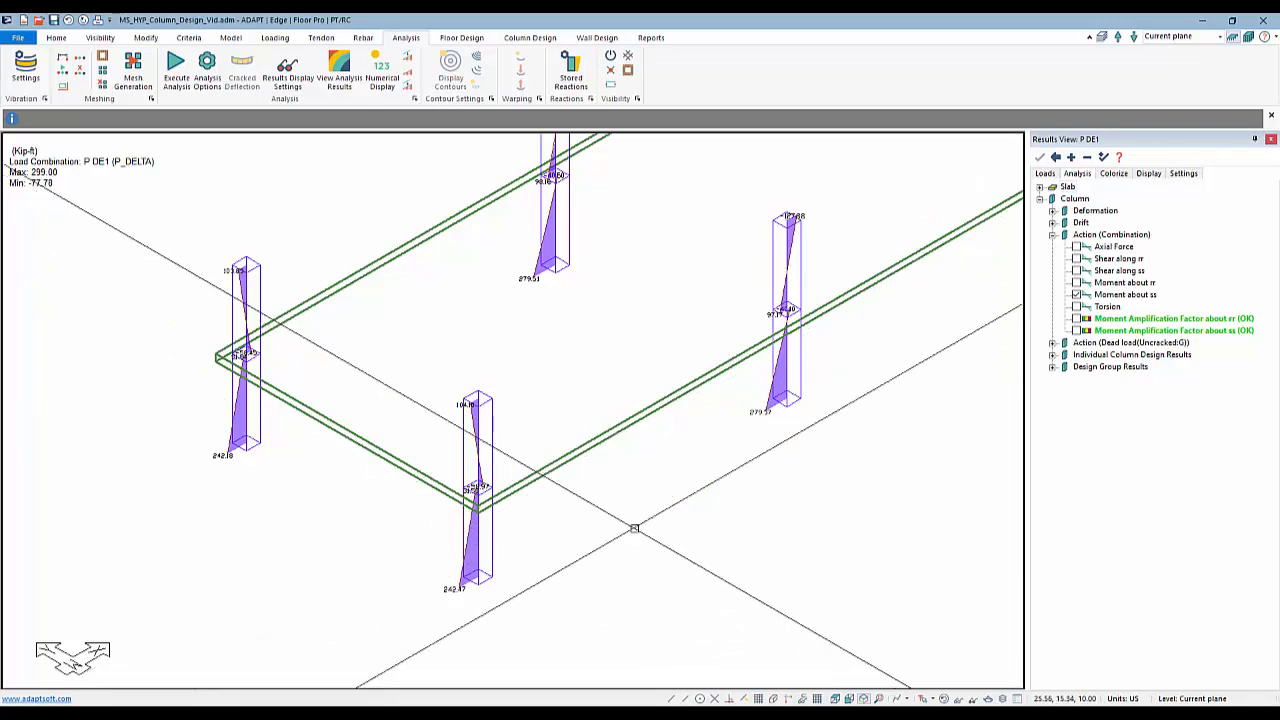
scroll(611, 491, down, 1)
middle_drag(482, 579, 541, 537)
scroll(541, 537, up, 4)
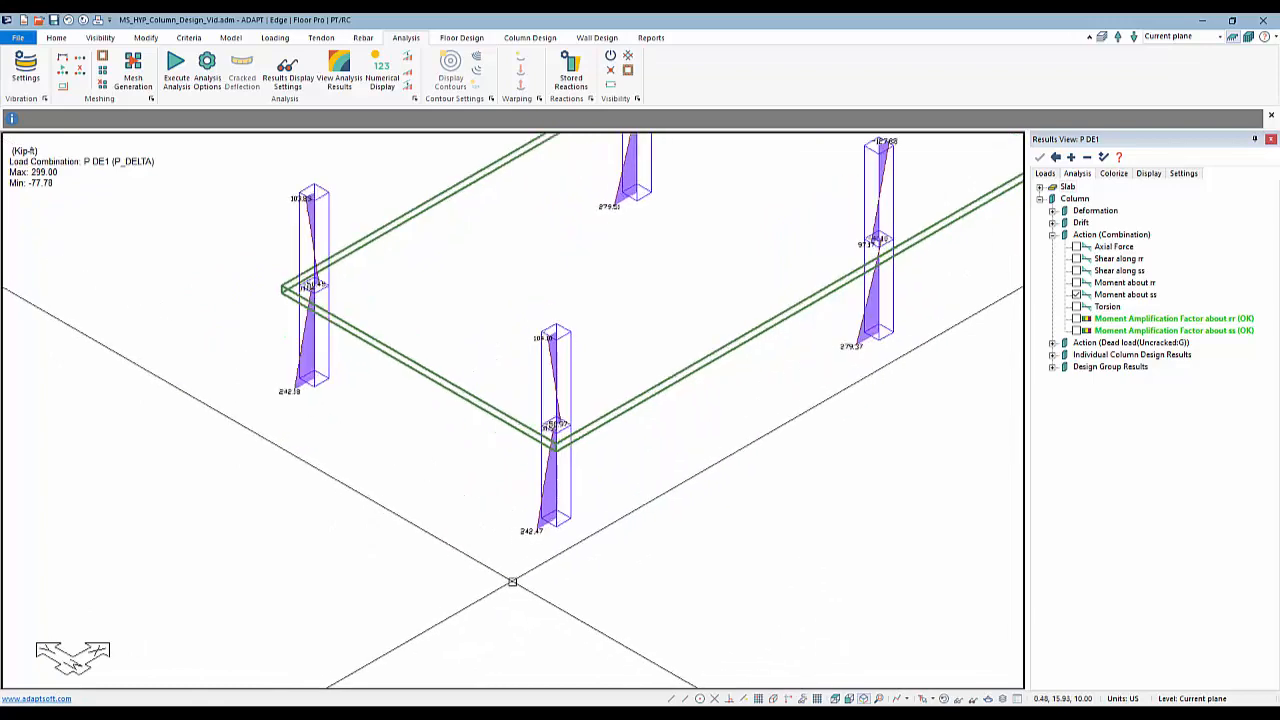
scroll(524, 491, up, 1)
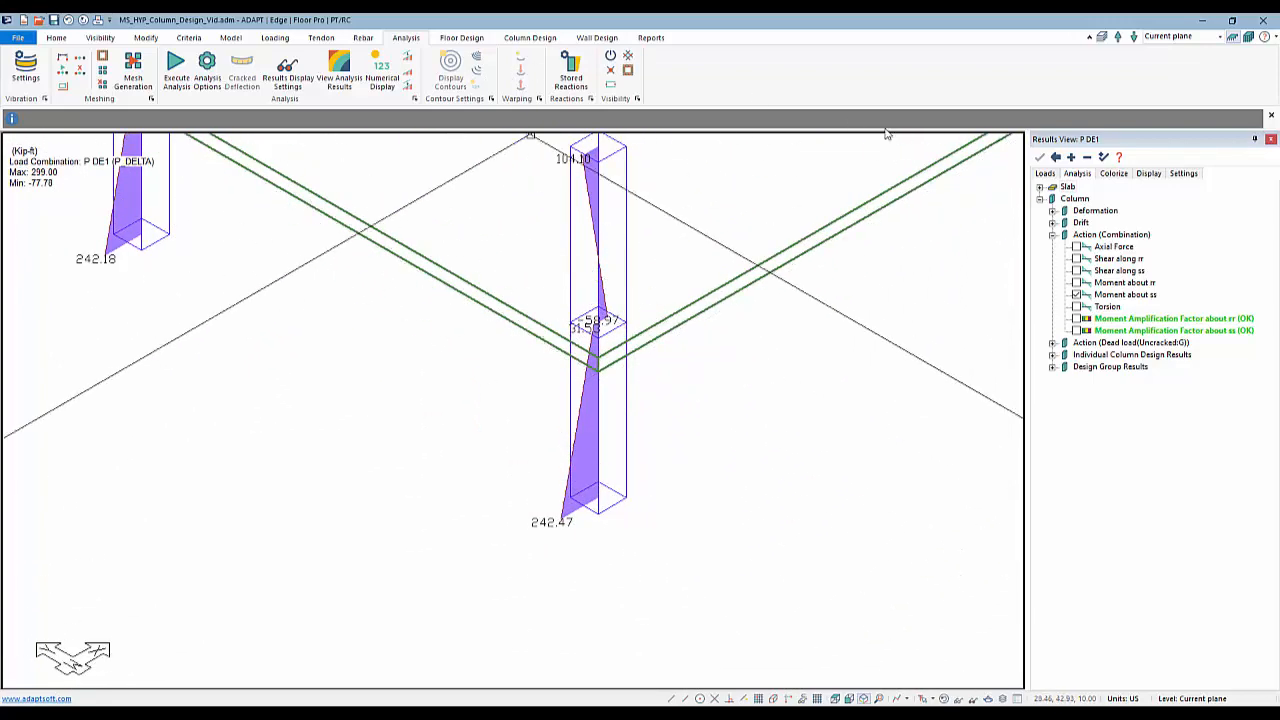
- Analyse the current plane for only the Strength(Dead and Live) combination, without applying a seismic load case, and save the solution
click(207, 70)
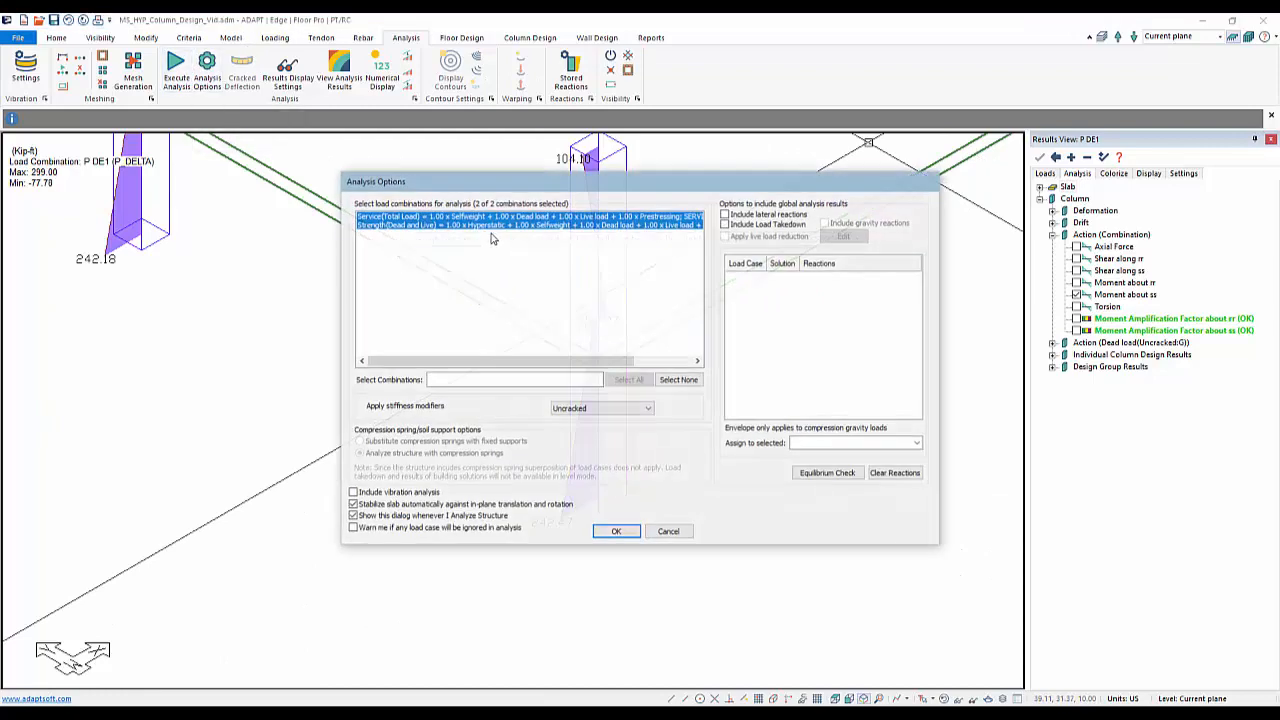
click(425, 225)
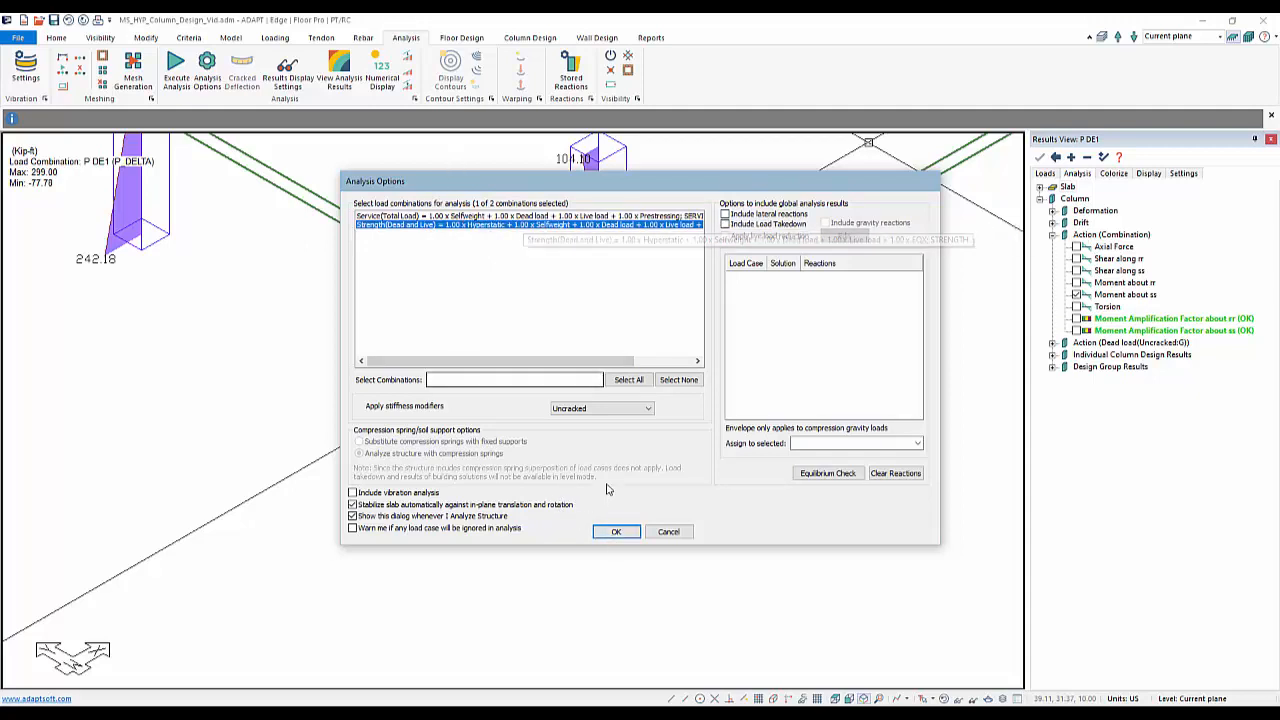
click(616, 531)
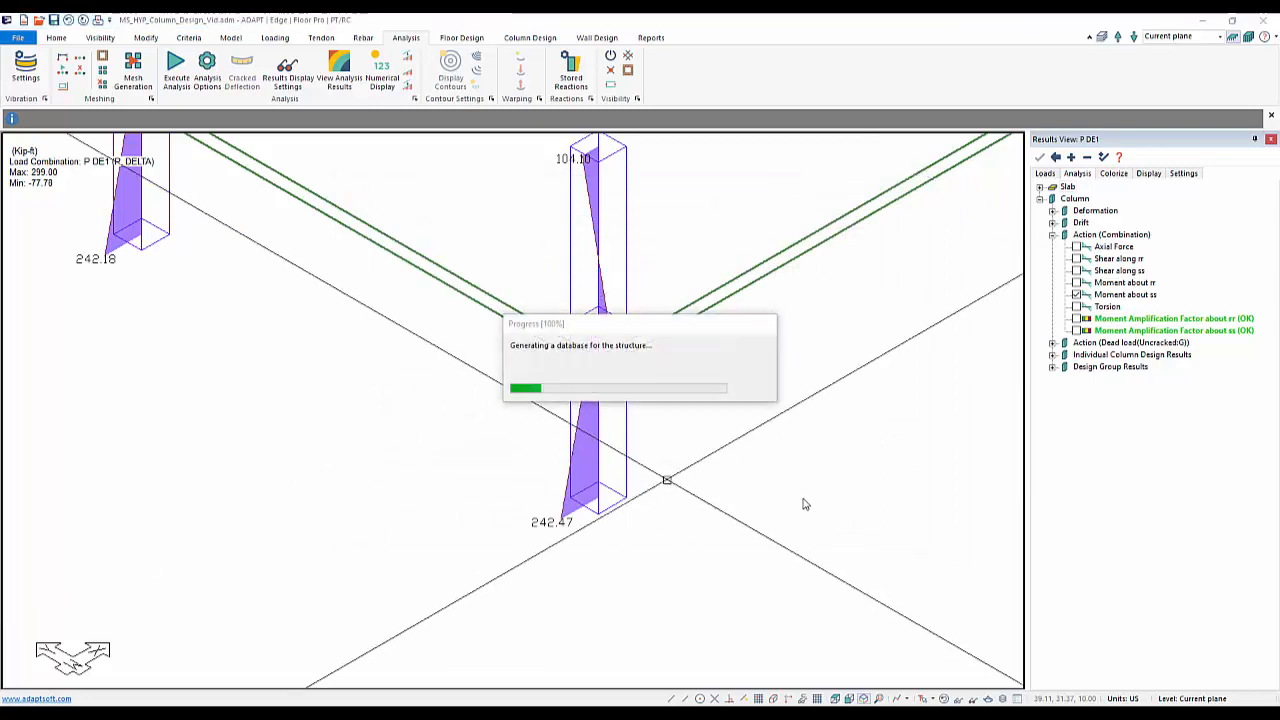
click(919, 503)
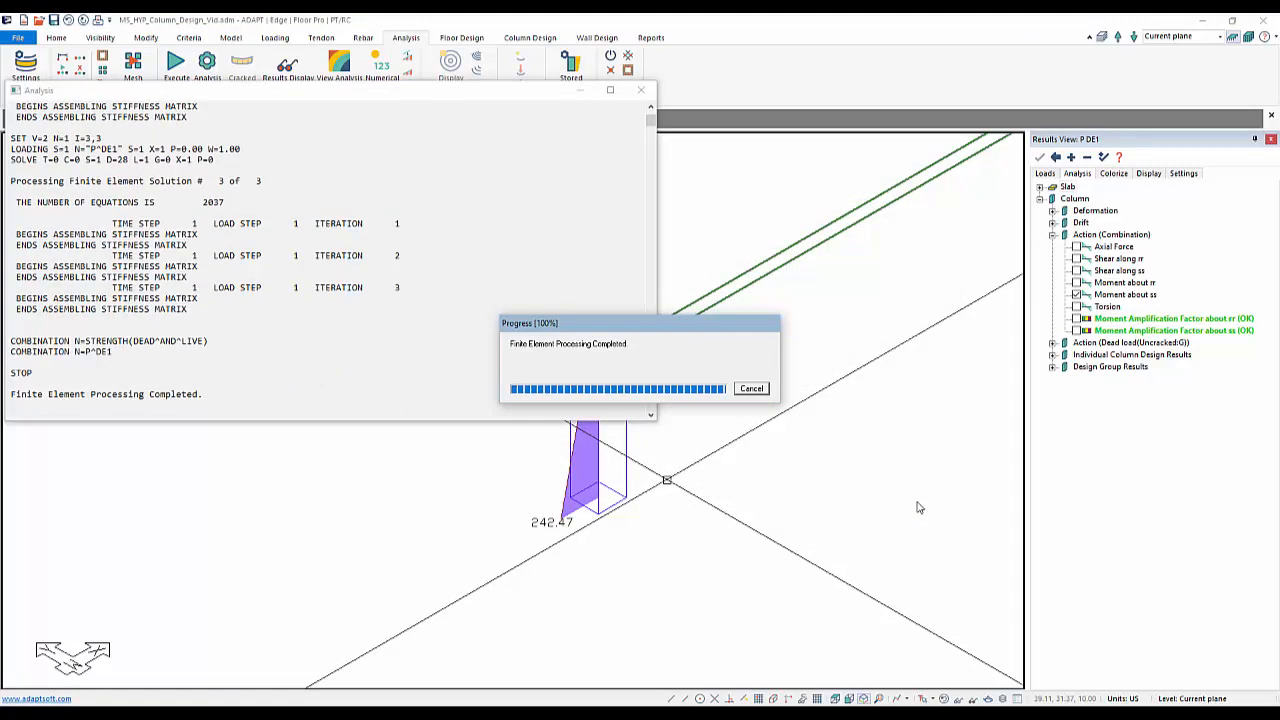
click(606, 396)
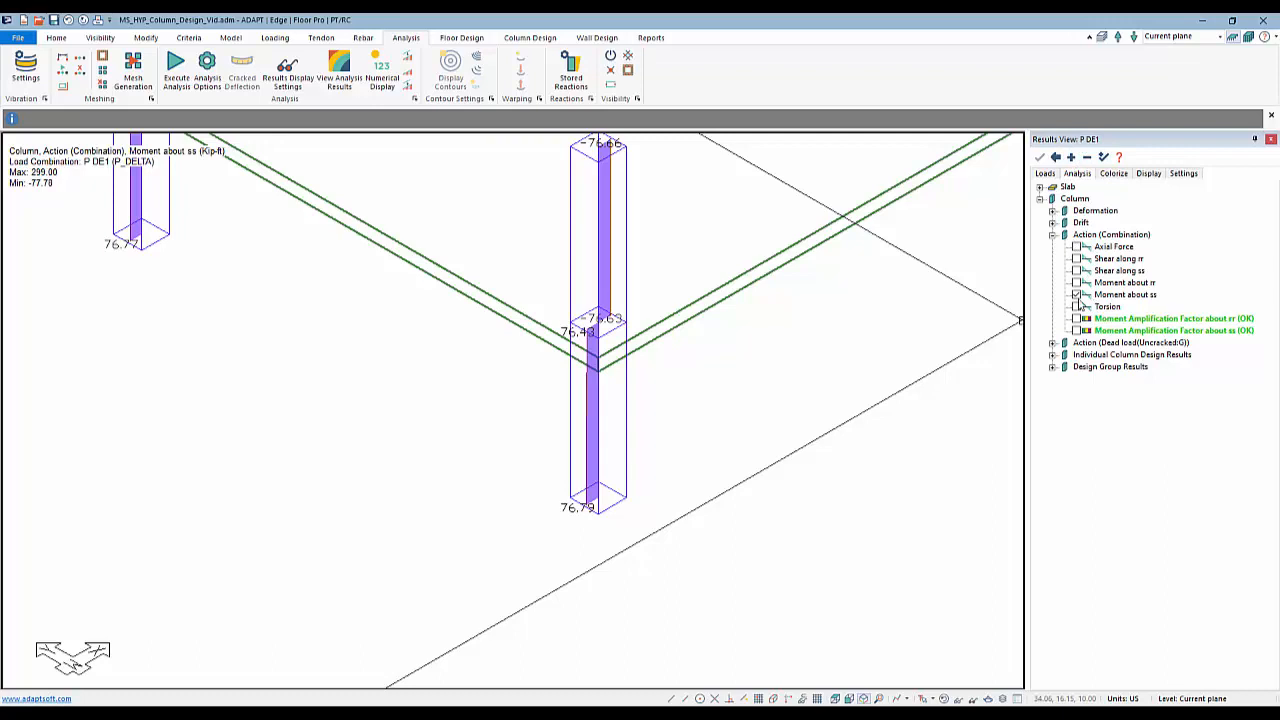
- Display the column moments about ss for the Hyperstatic(Uncracked:L) load case and inspect them at the corner column
click(1052, 234)
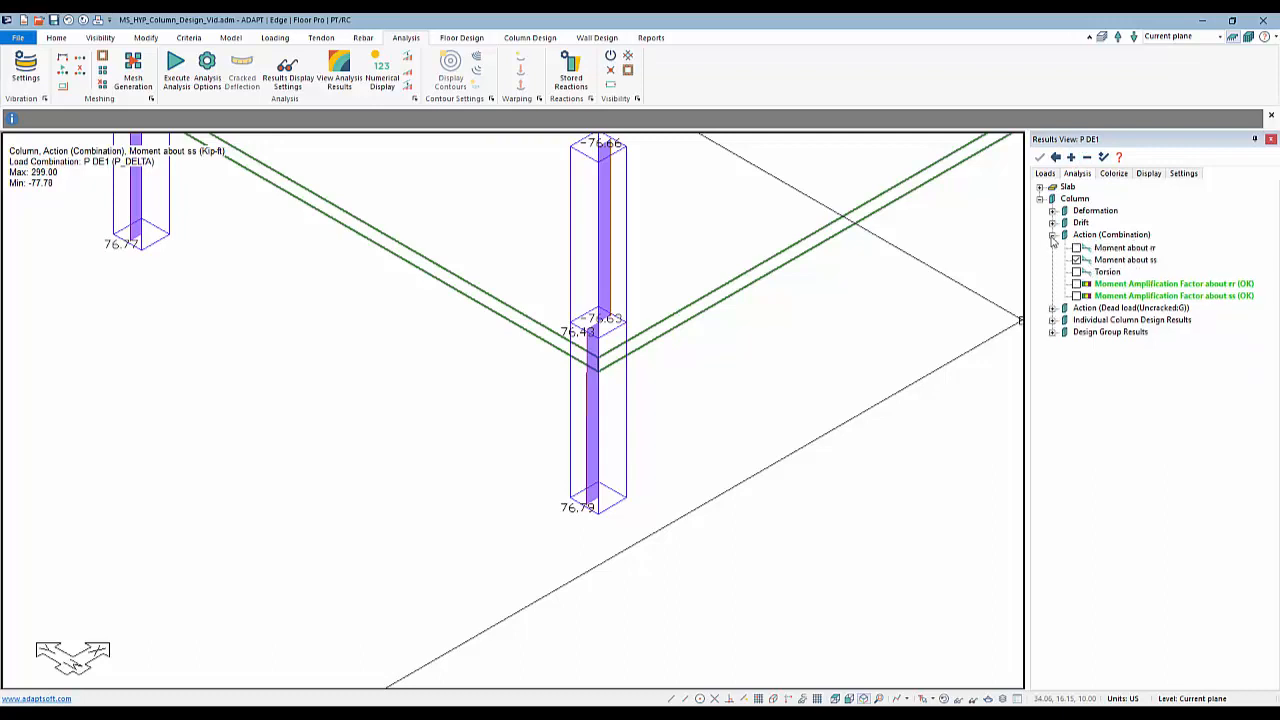
click(1043, 175)
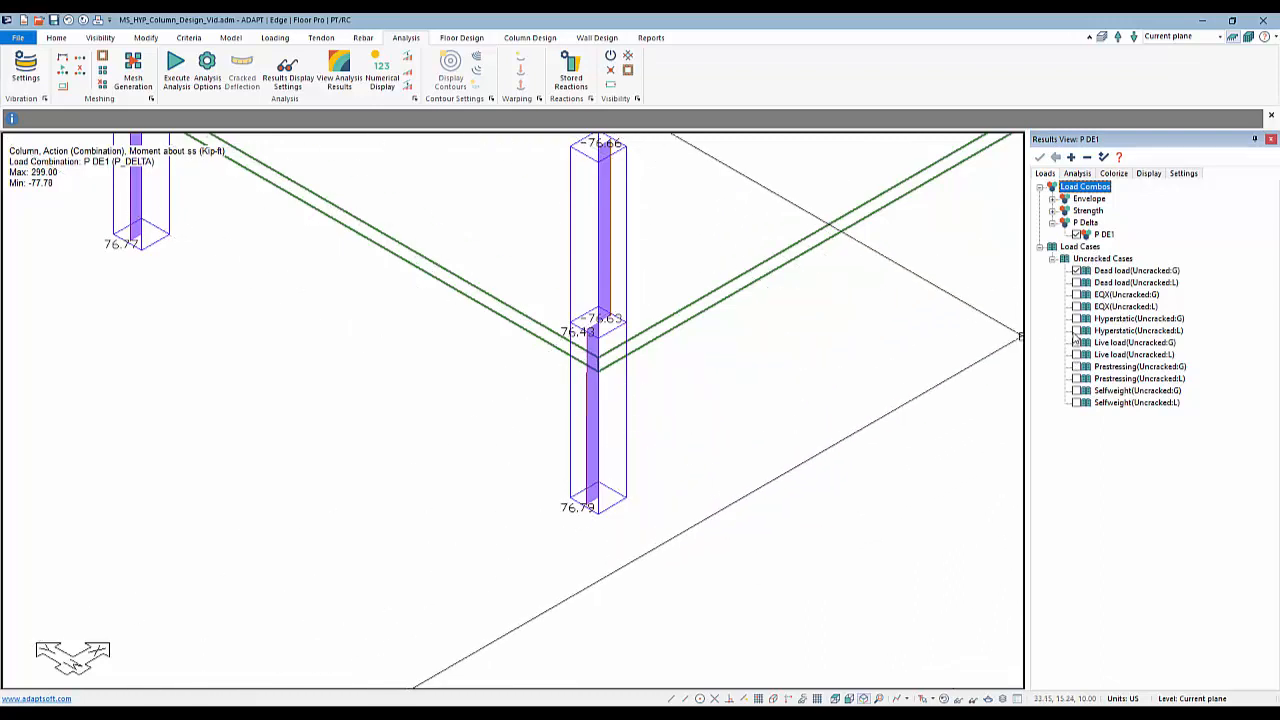
click(1076, 331)
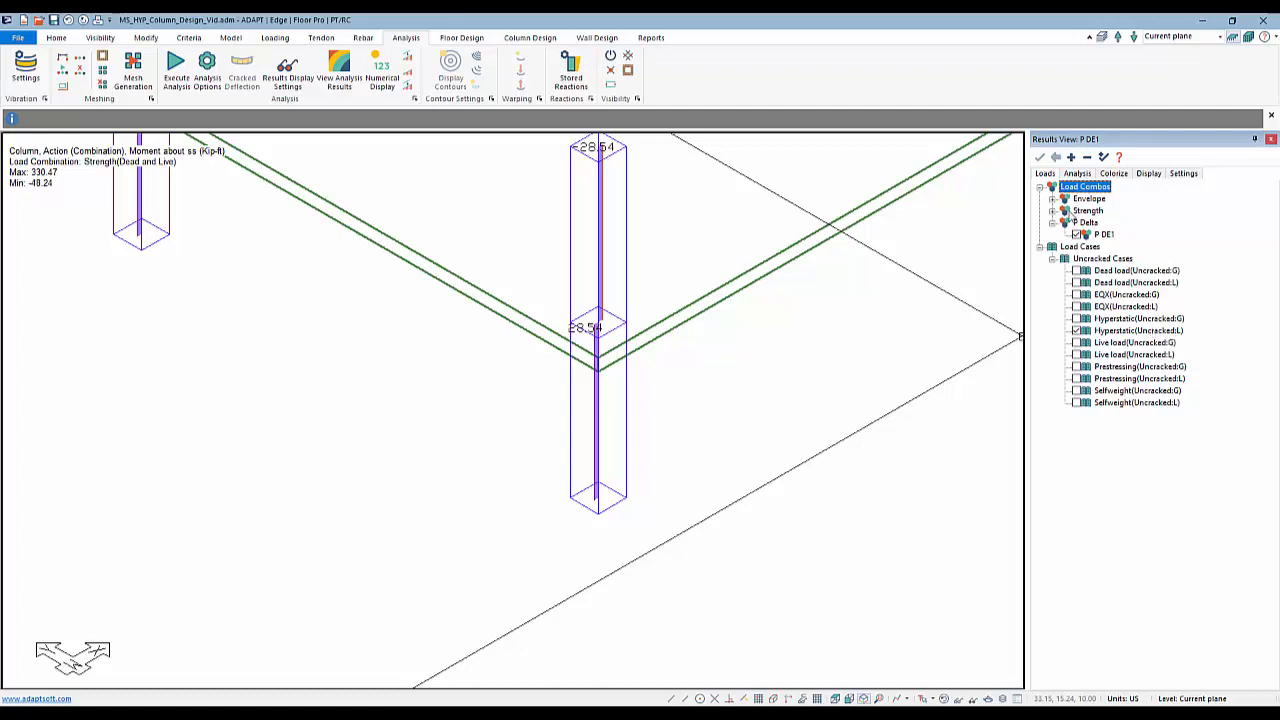
click(1078, 174)
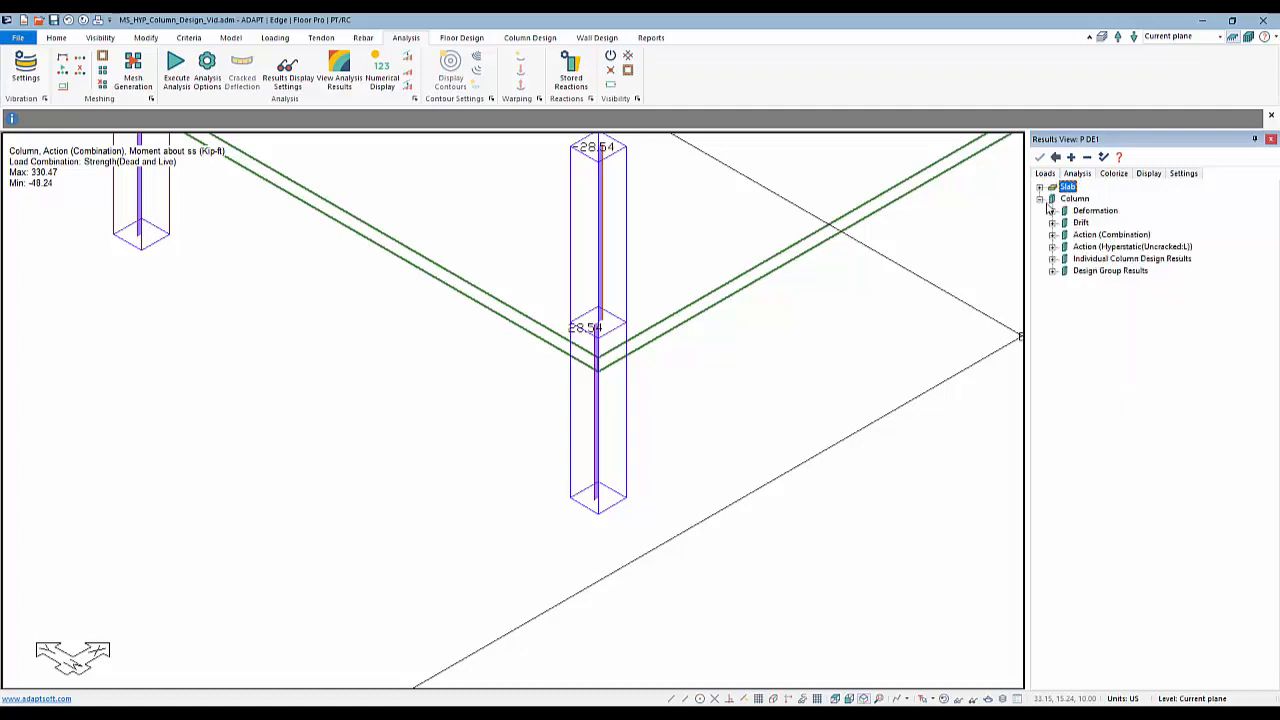
click(1053, 247)
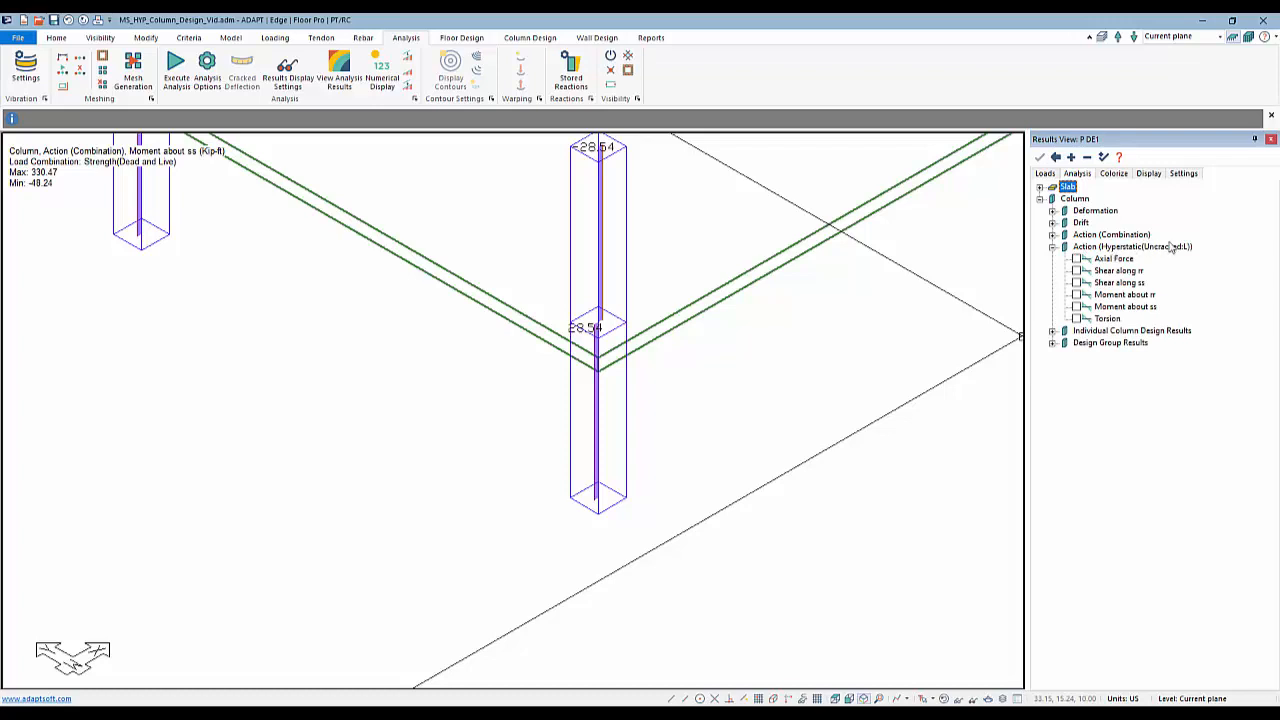
click(1077, 308)
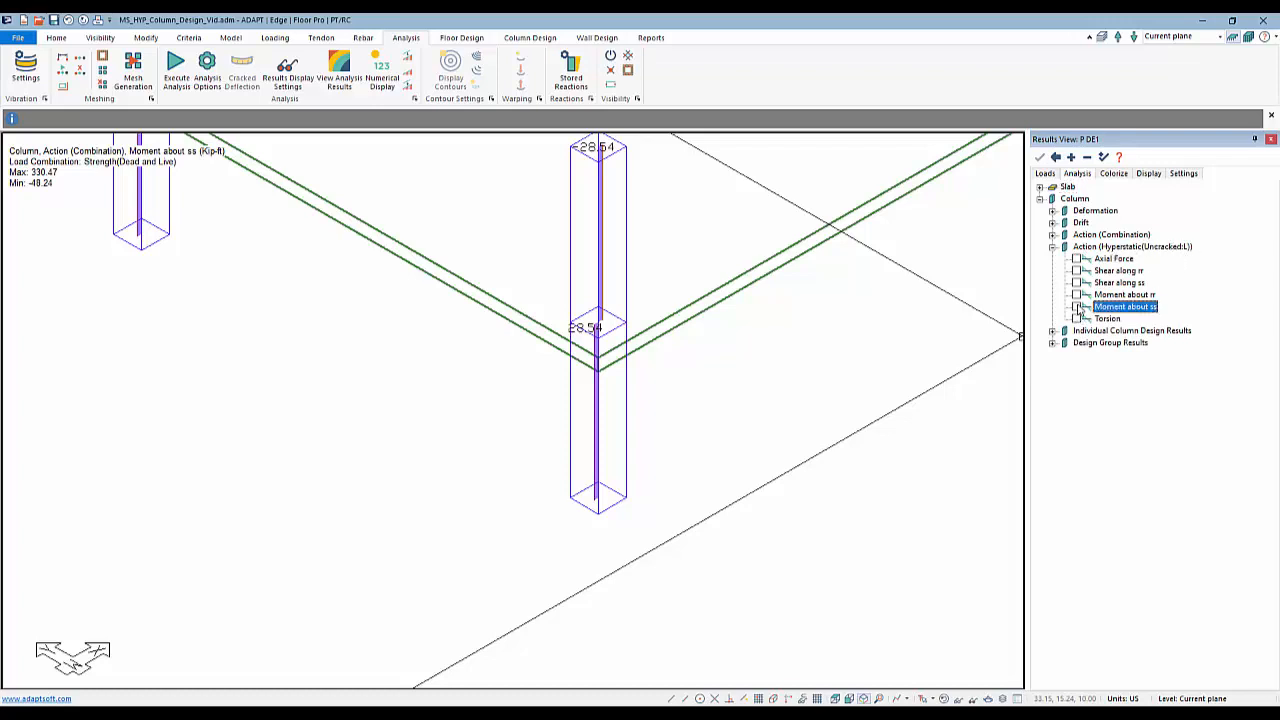
scroll(634, 288, up, 1)
scroll(634, 288, up, 1)
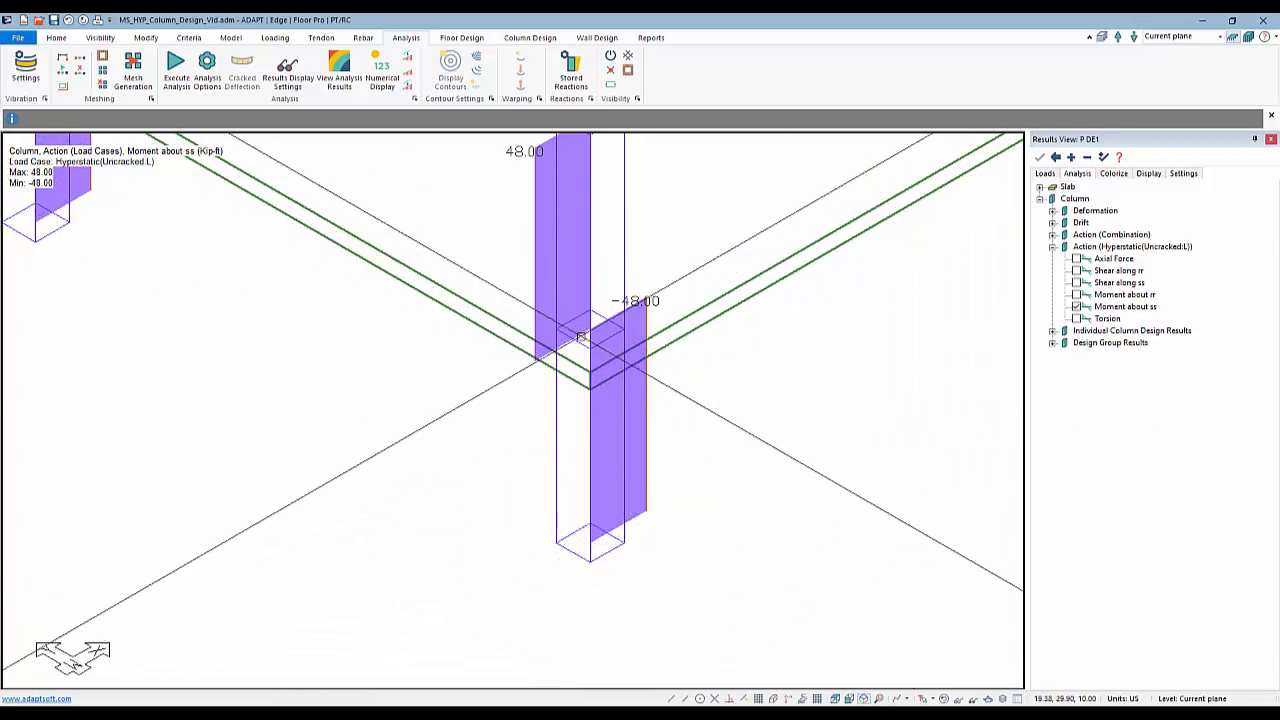
- Review the column design options, checking the P DE1 combination and the FEM and hyperstatic sources, and leave them without saving
scroll(542, 431, down, 1)
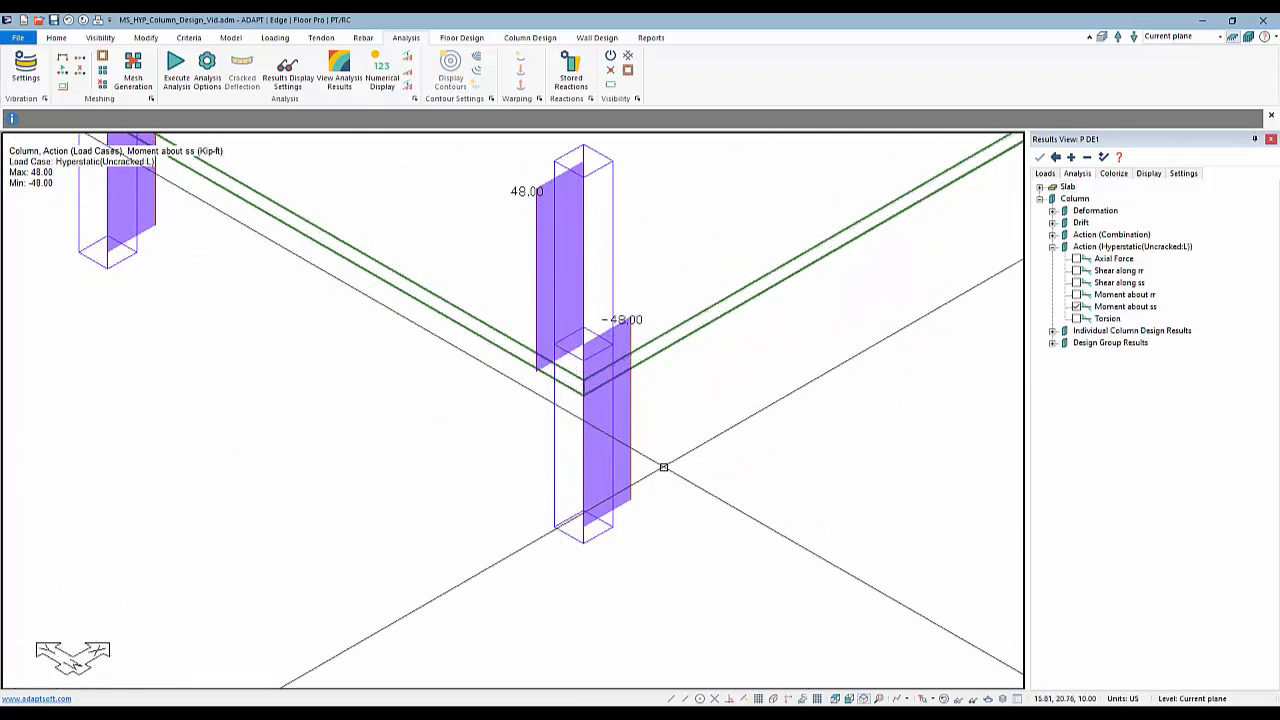
scroll(566, 552, down, 2)
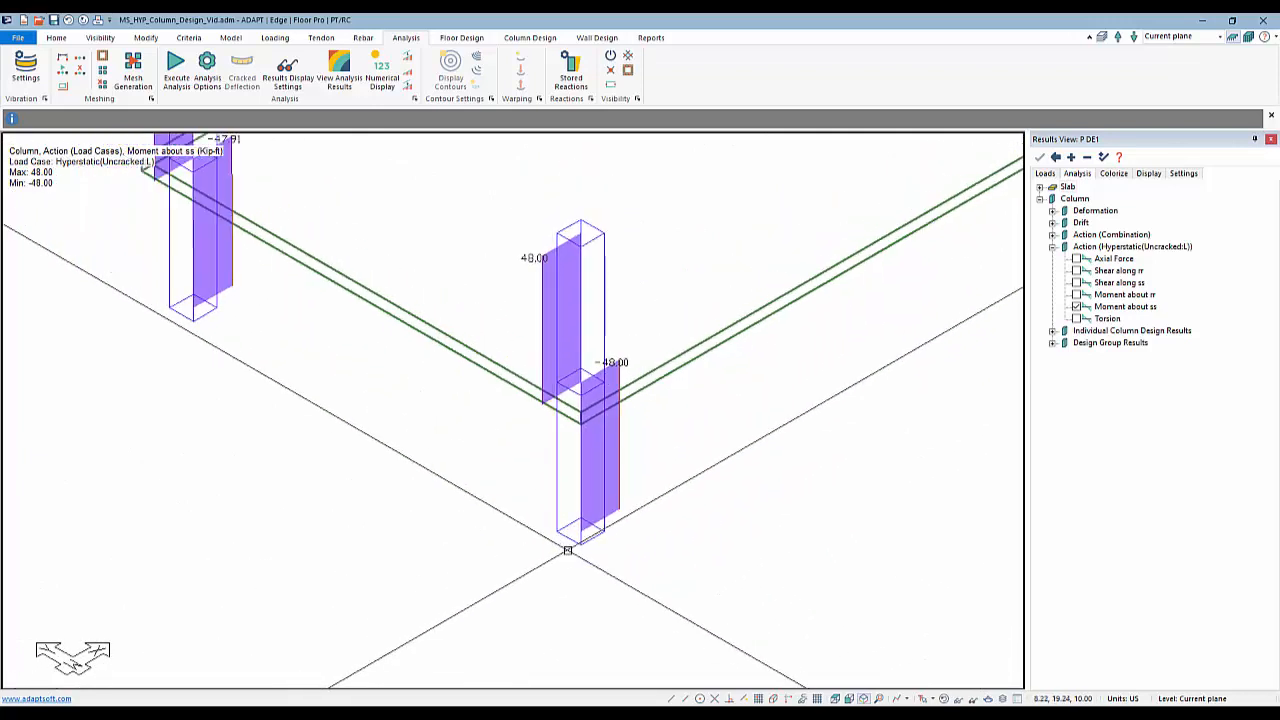
scroll(566, 552, down, 2)
click(530, 38)
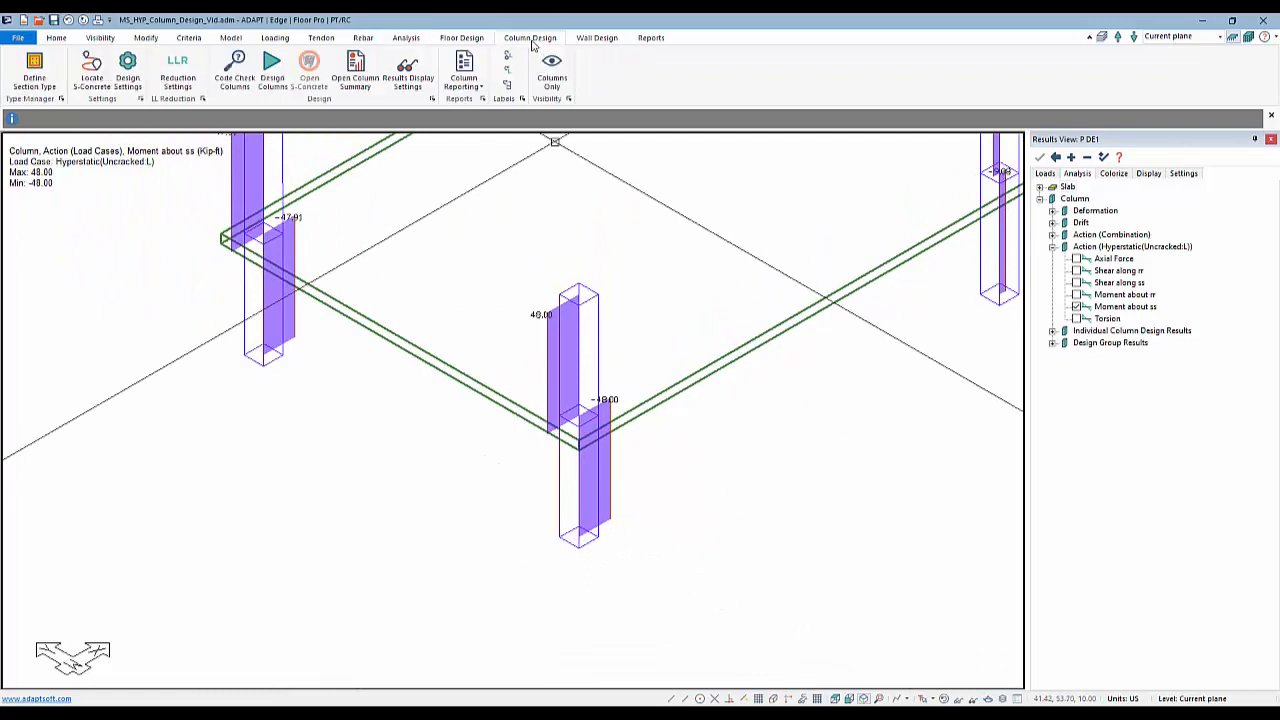
click(128, 68)
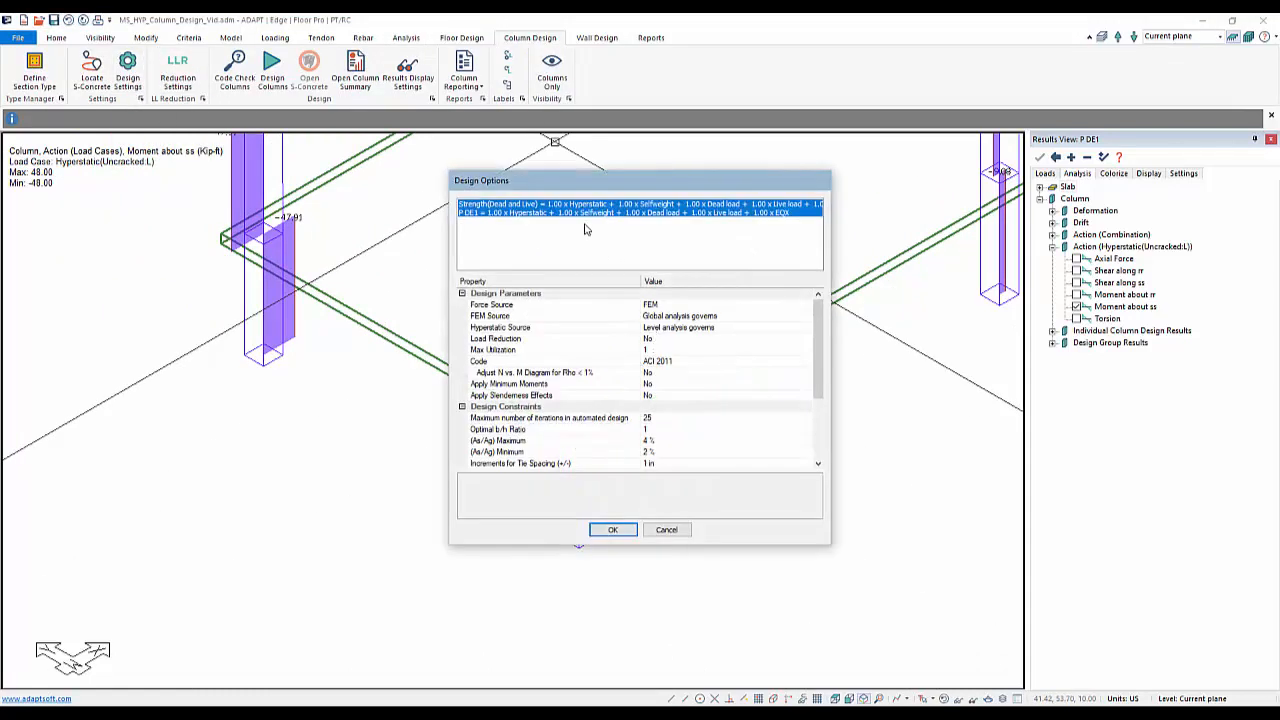
click(498, 214)
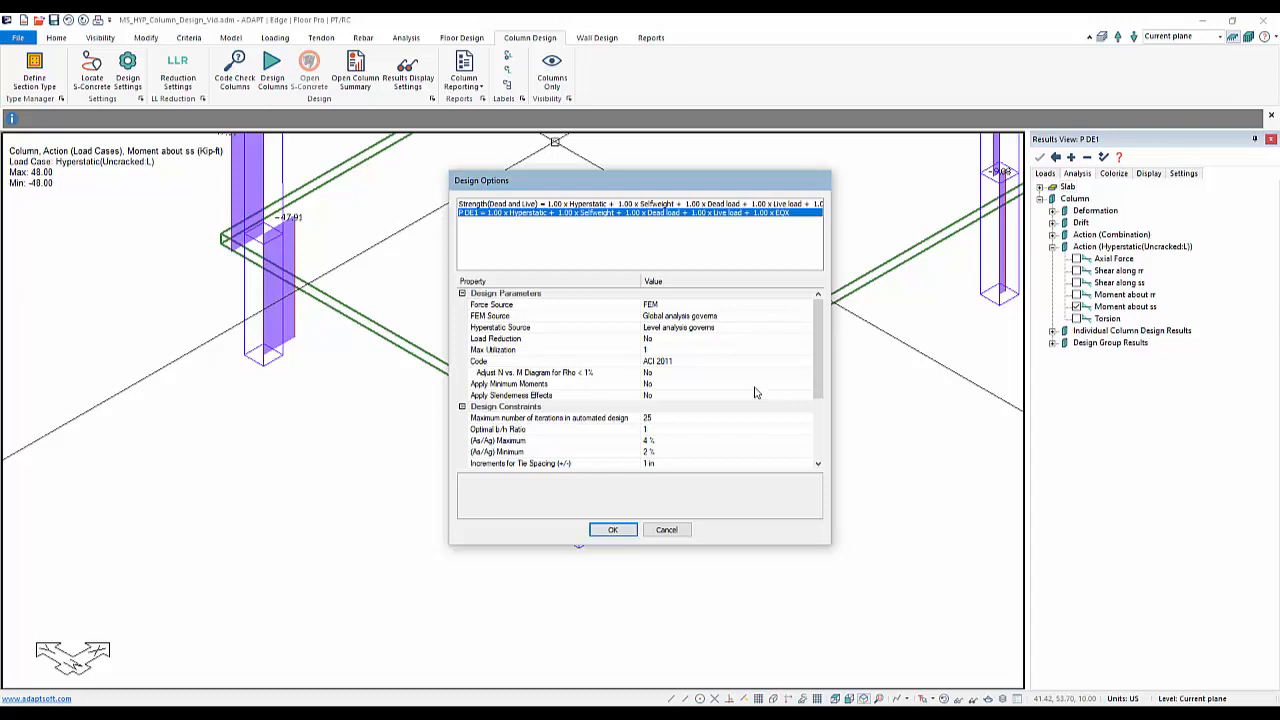
click(655, 530)
click(656, 533)
click(558, 497)
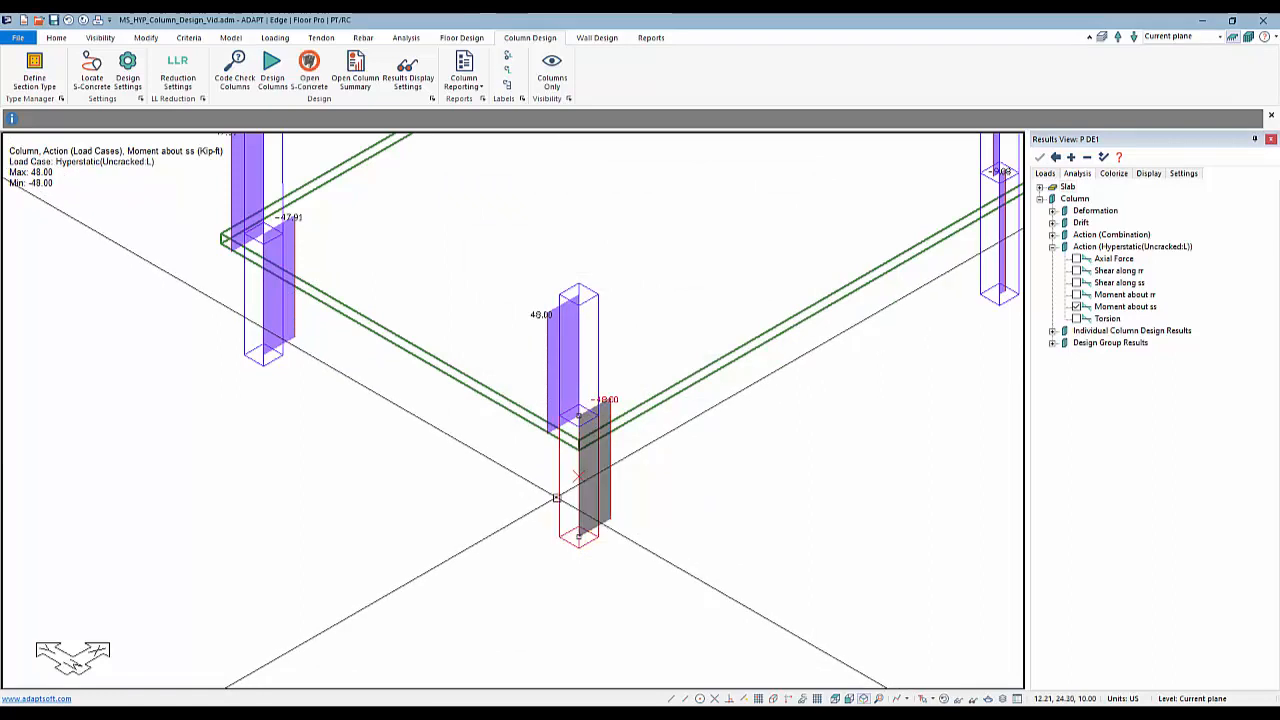
double_click(556, 497)
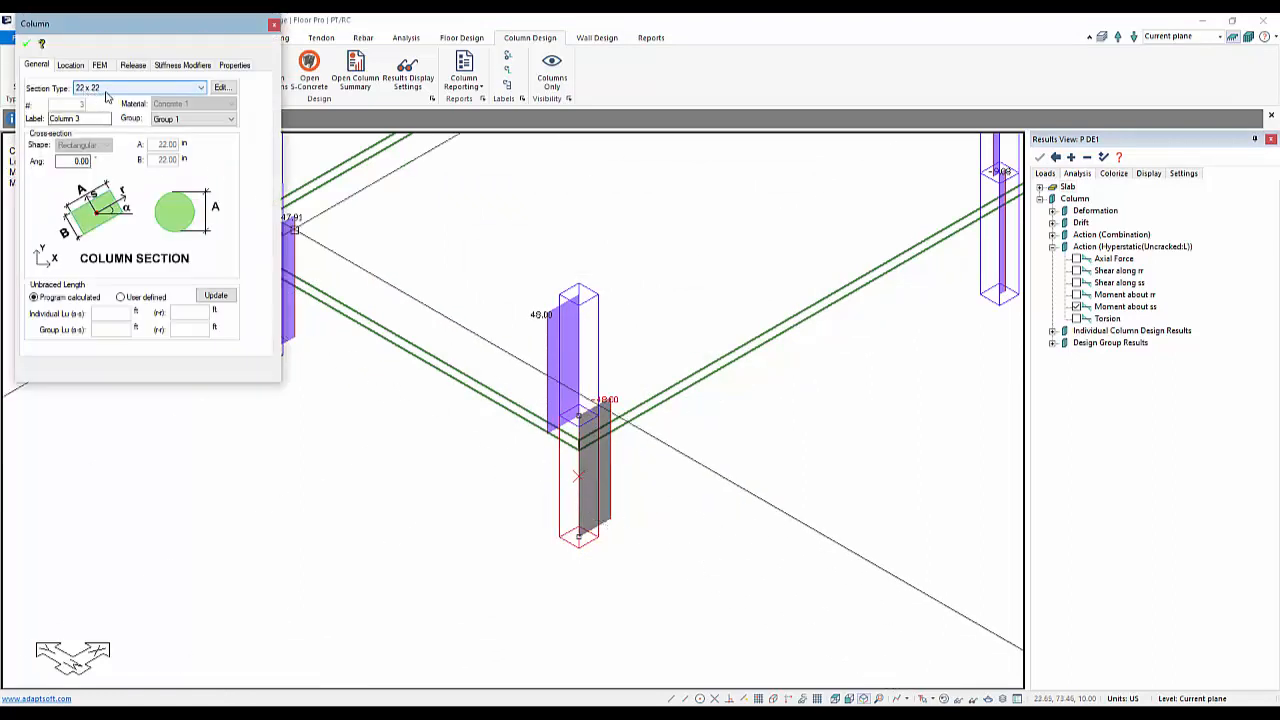
key(Escape)
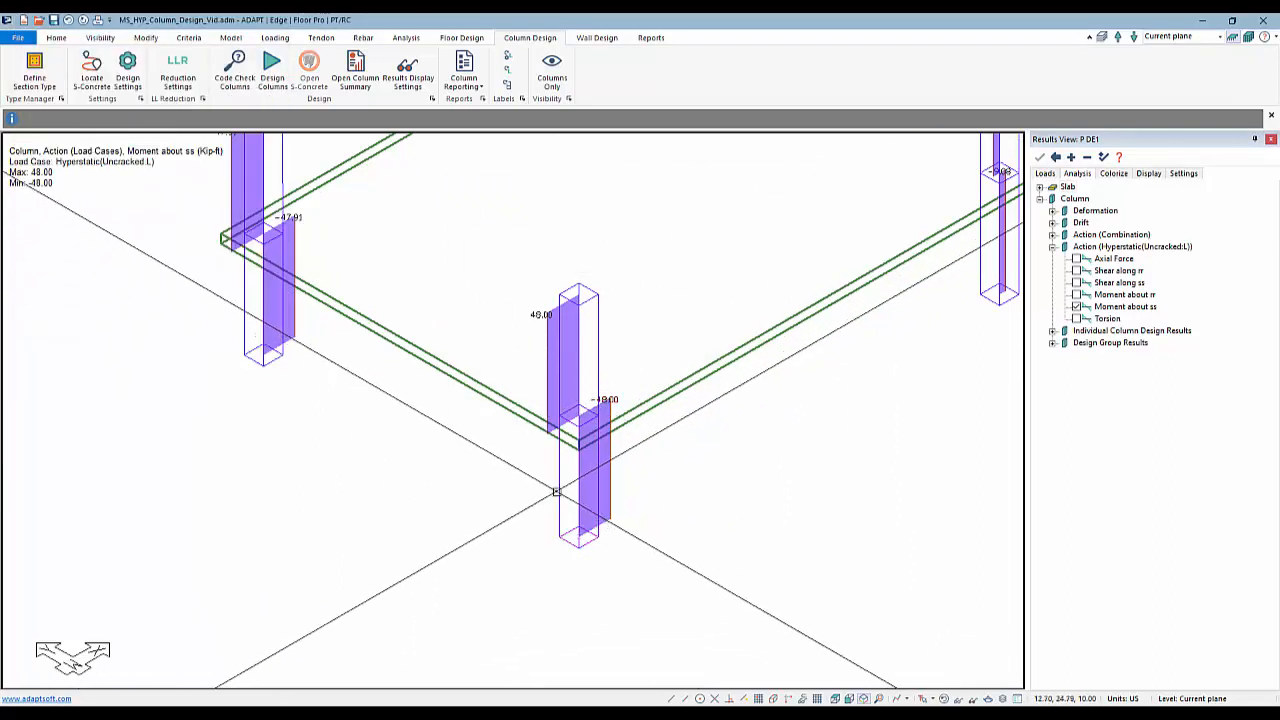
click(556, 492)
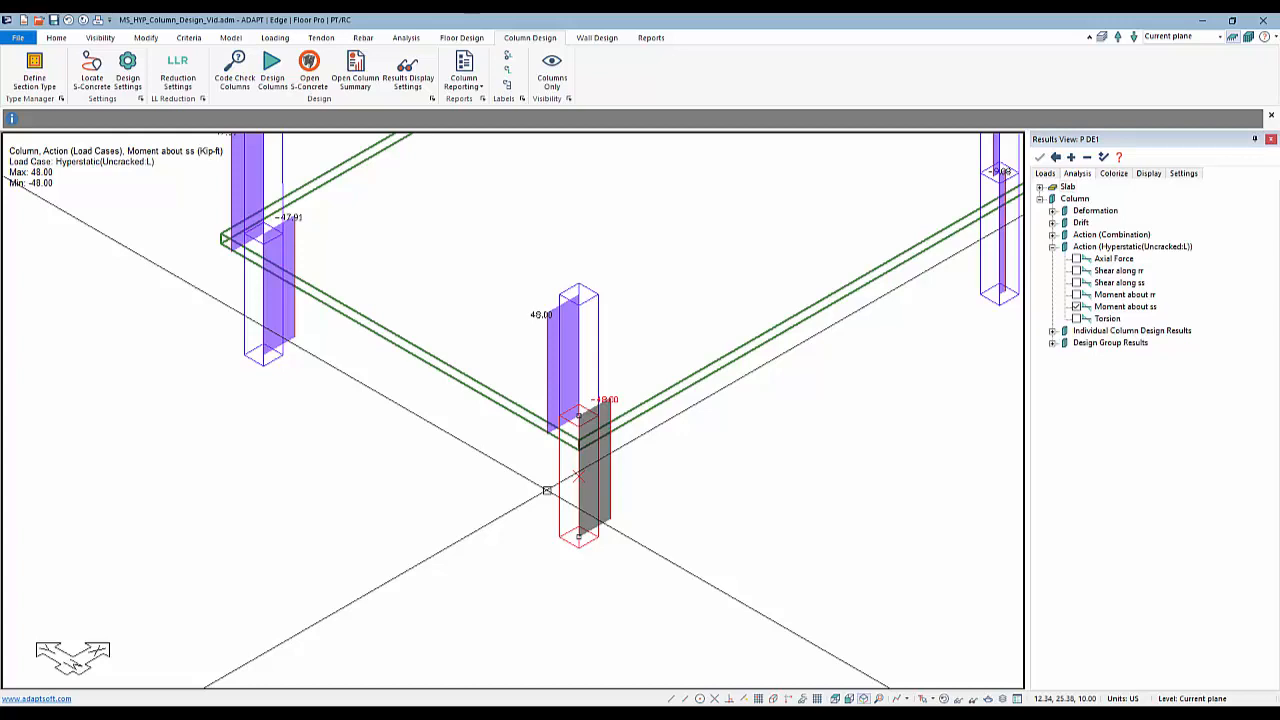
right_click(556, 491)
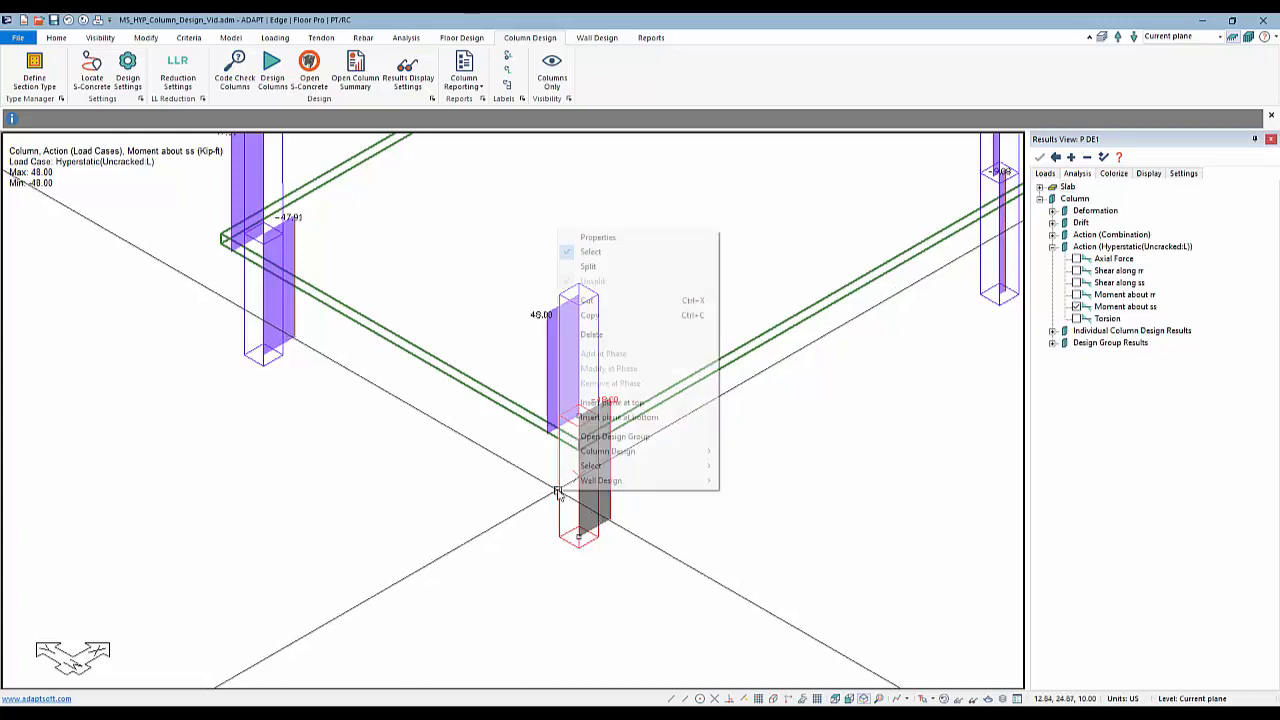
right_click(530, 500)
click(550, 472)
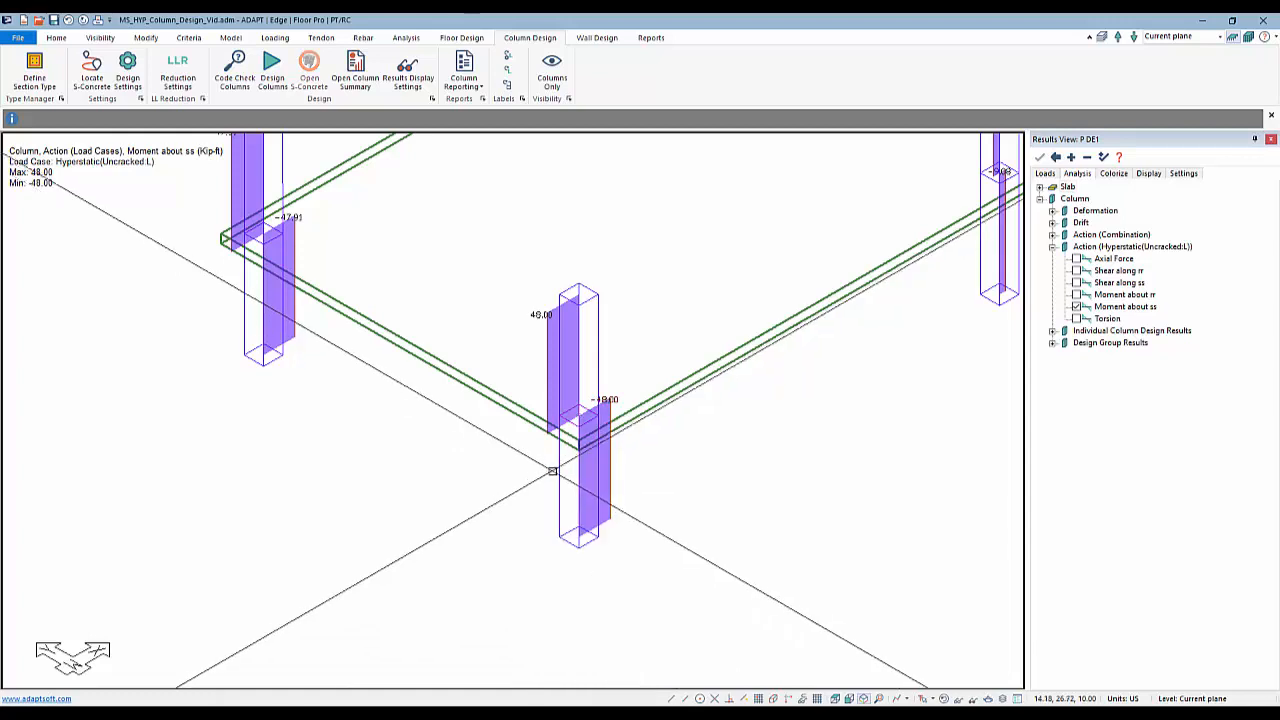
- Open the lower corner column in S-CONCRETE with the 22 x 22 (1/1) design group, considering only the selected component
click(561, 476)
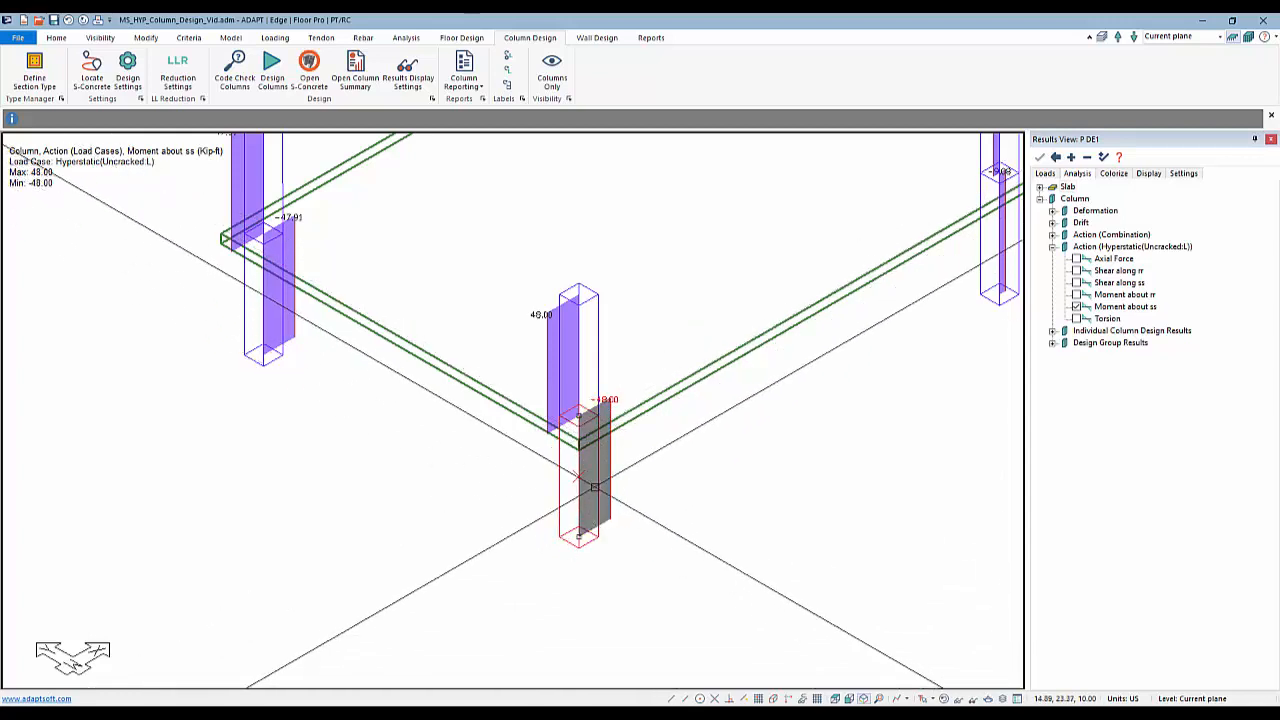
right_click(596, 470)
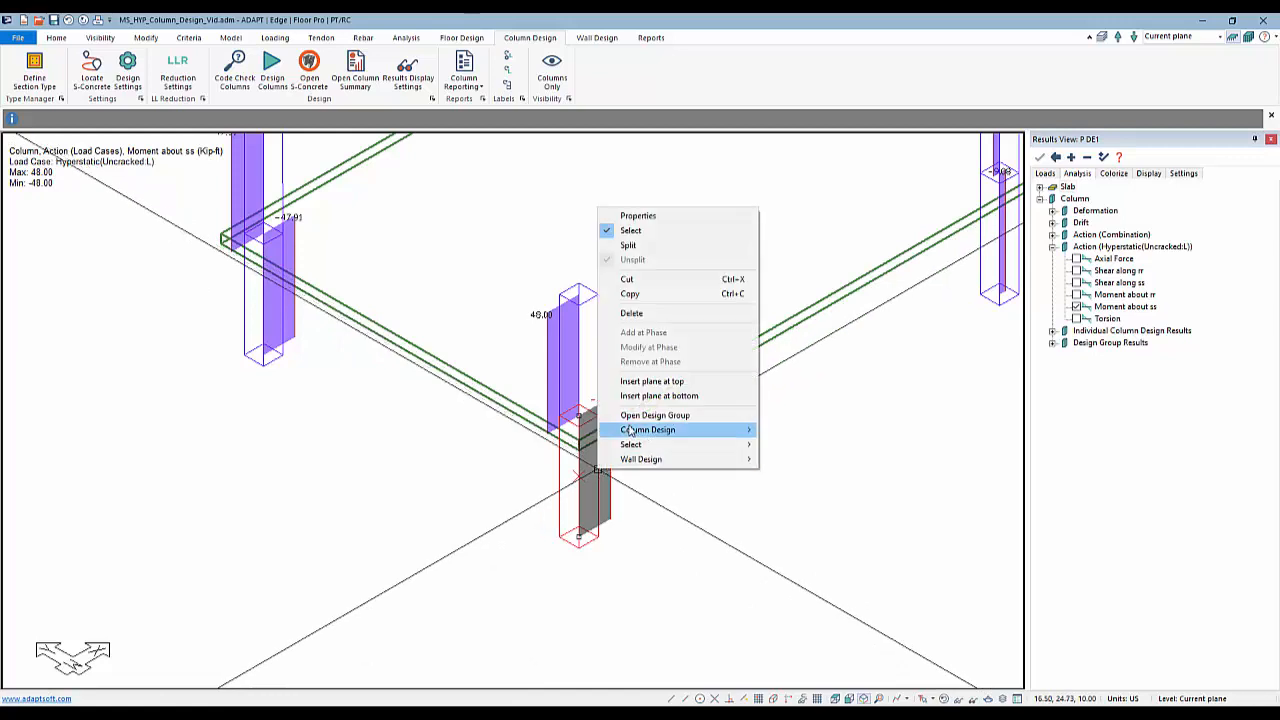
mouse_move(748, 430)
click(815, 459)
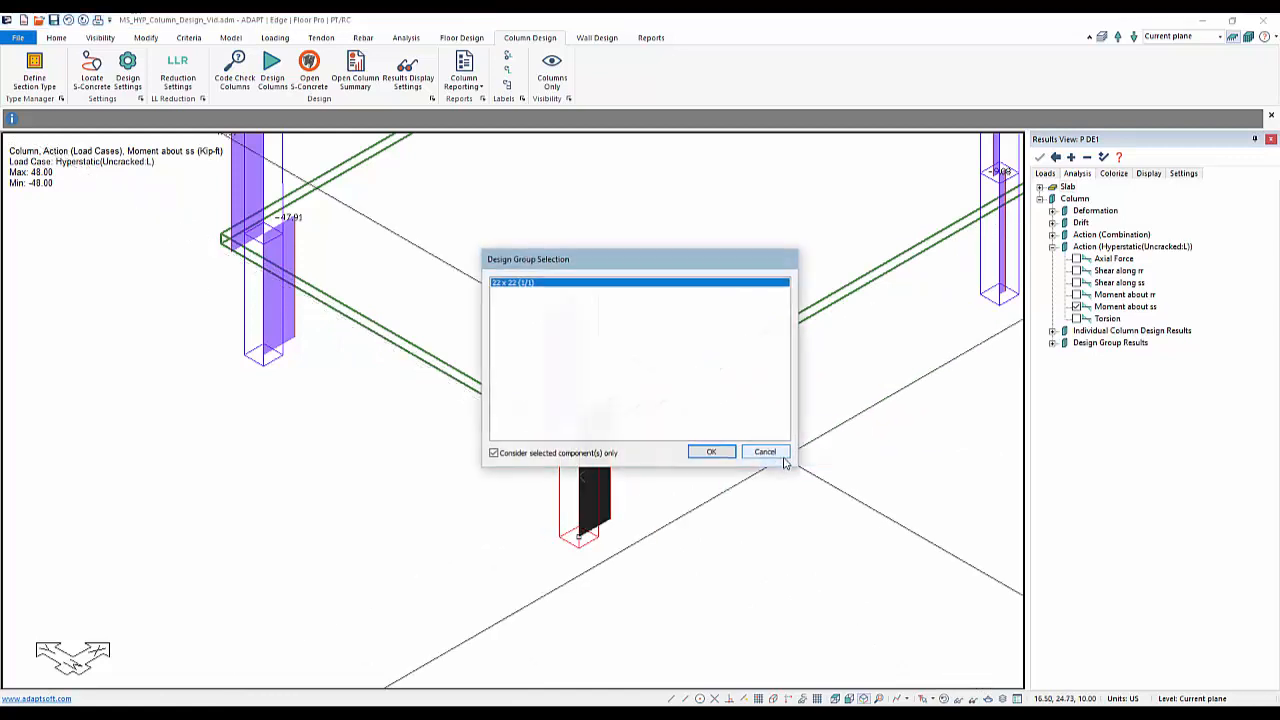
click(711, 452)
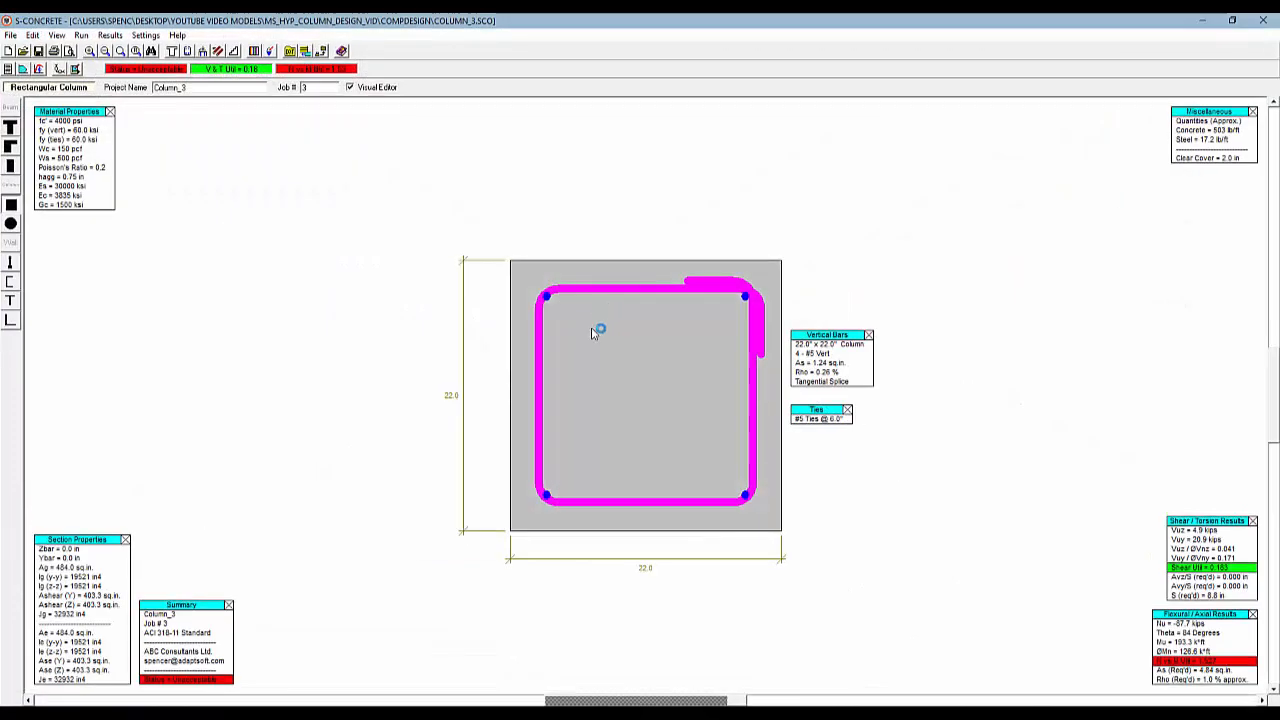
- Examine the column's factored loads, comparing the Mz moments of the Strength(Dead and Live) and P DE1 combinations
click(32, 35)
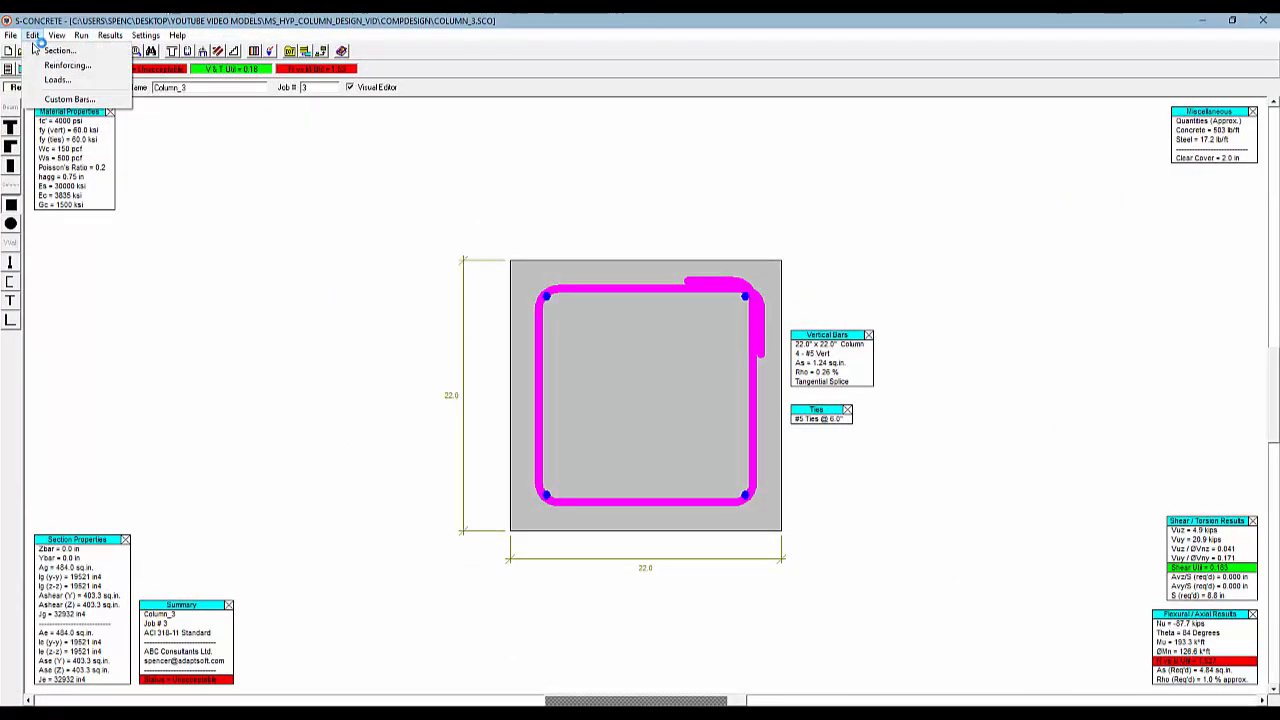
click(55, 79)
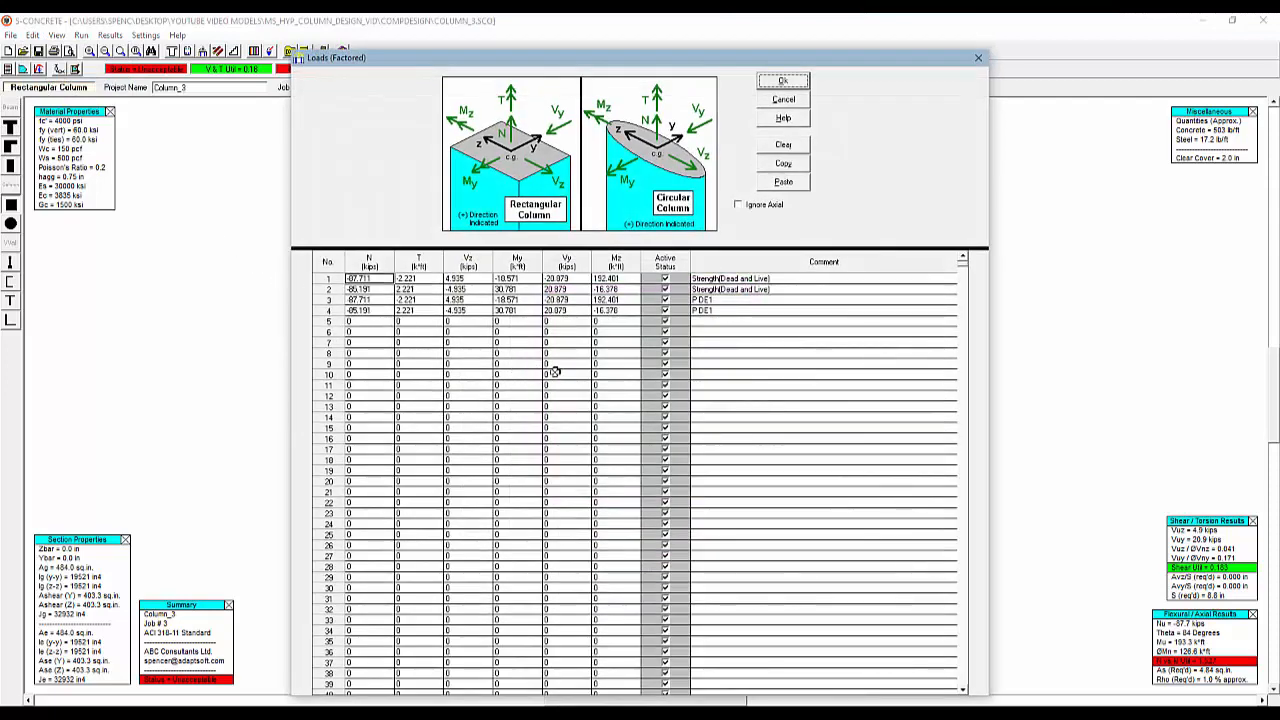
click(610, 279)
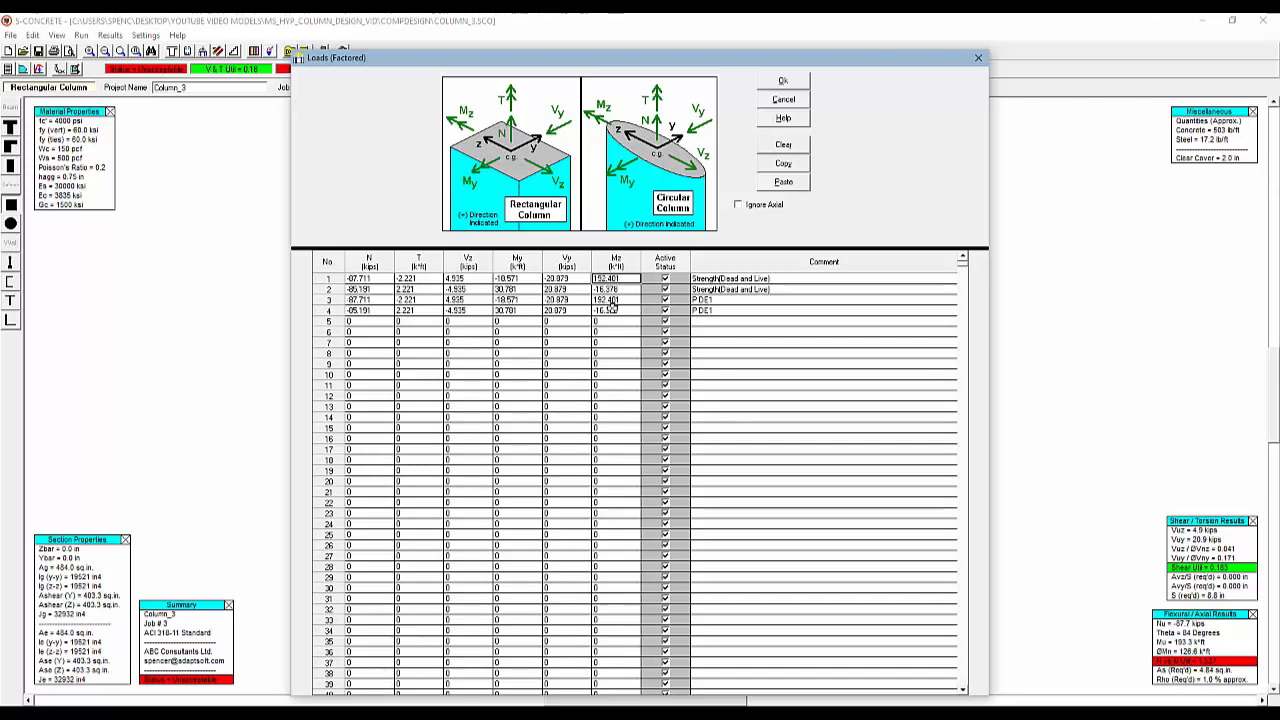
click(607, 300)
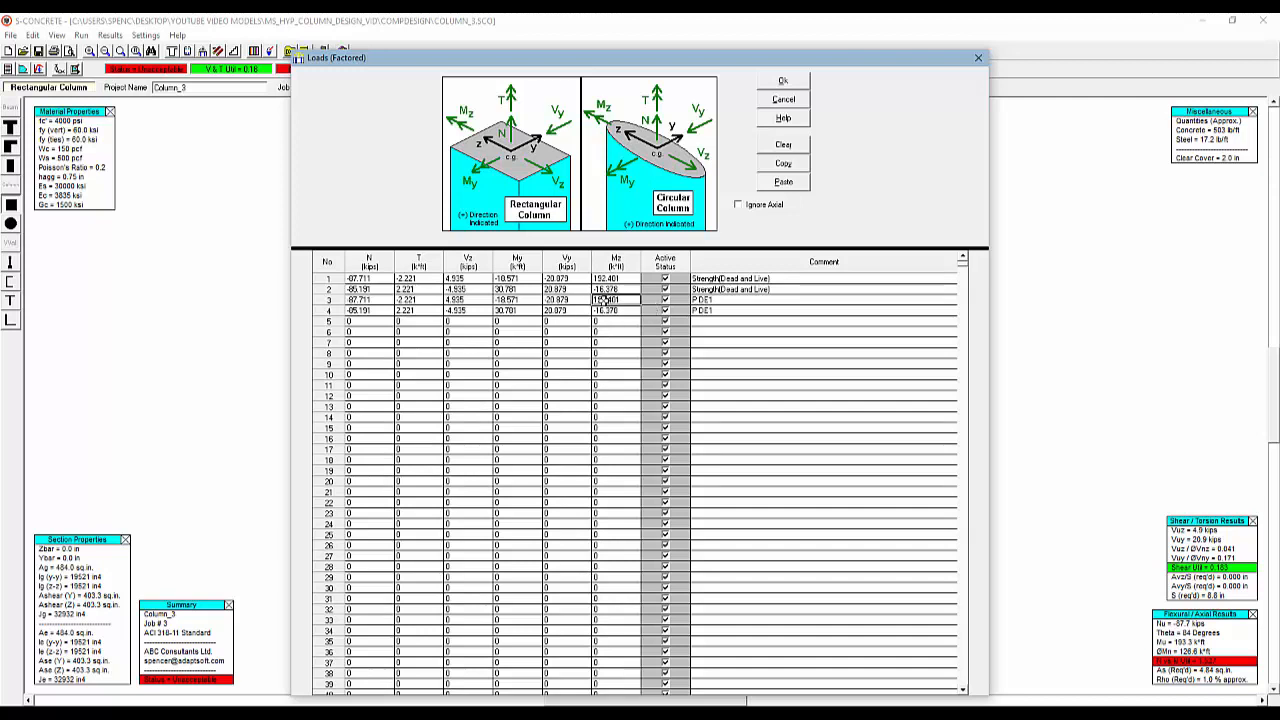
click(706, 280)
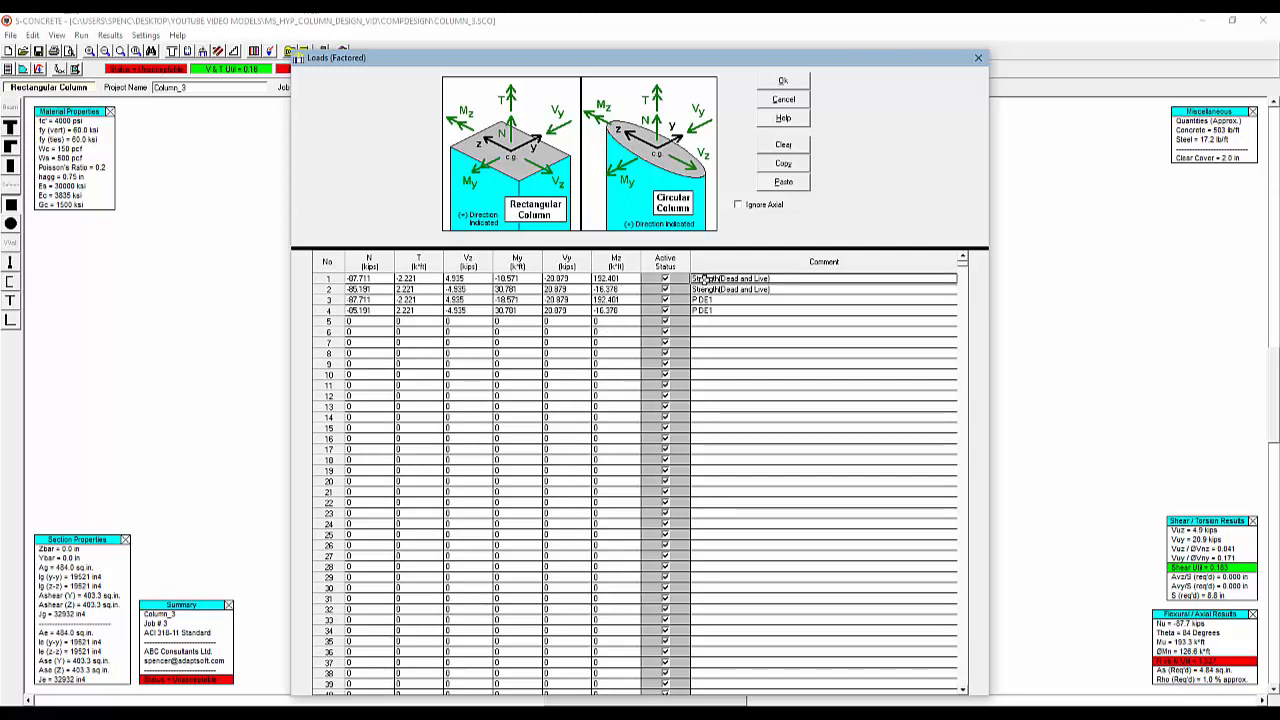
click(699, 300)
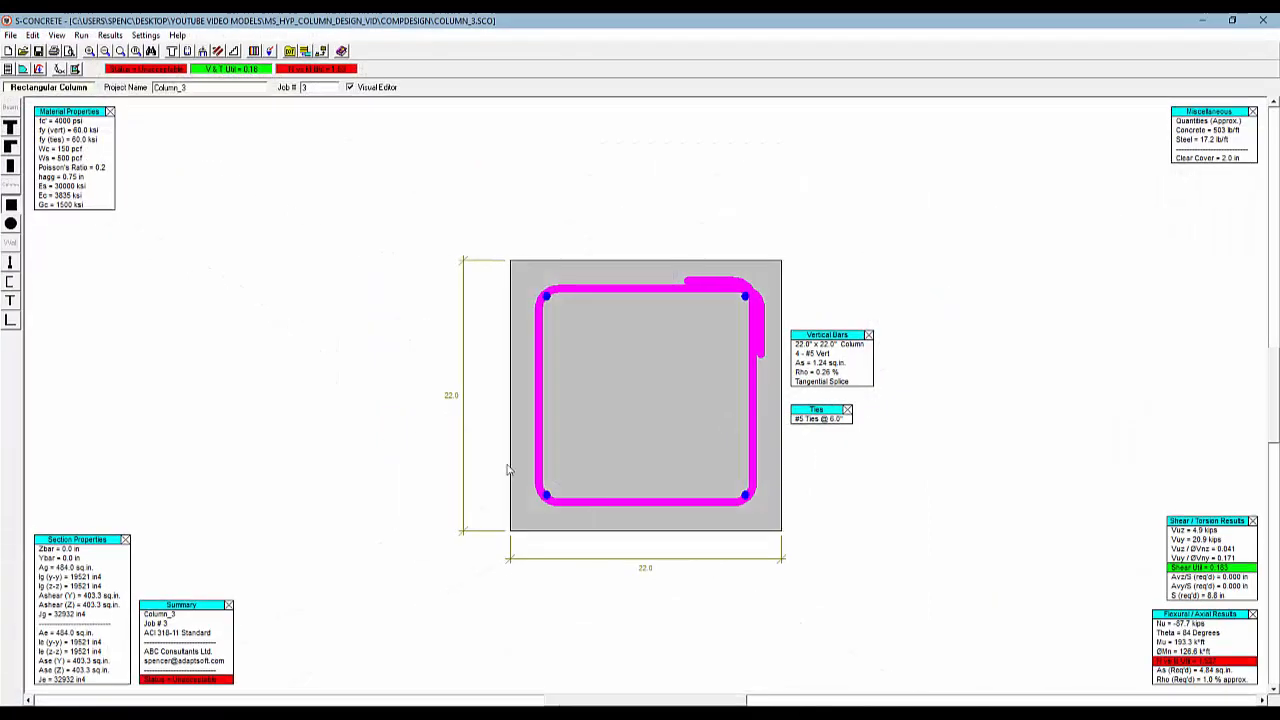
- Open the column's factored loads for the design with only P DE1 considered
click(33, 35)
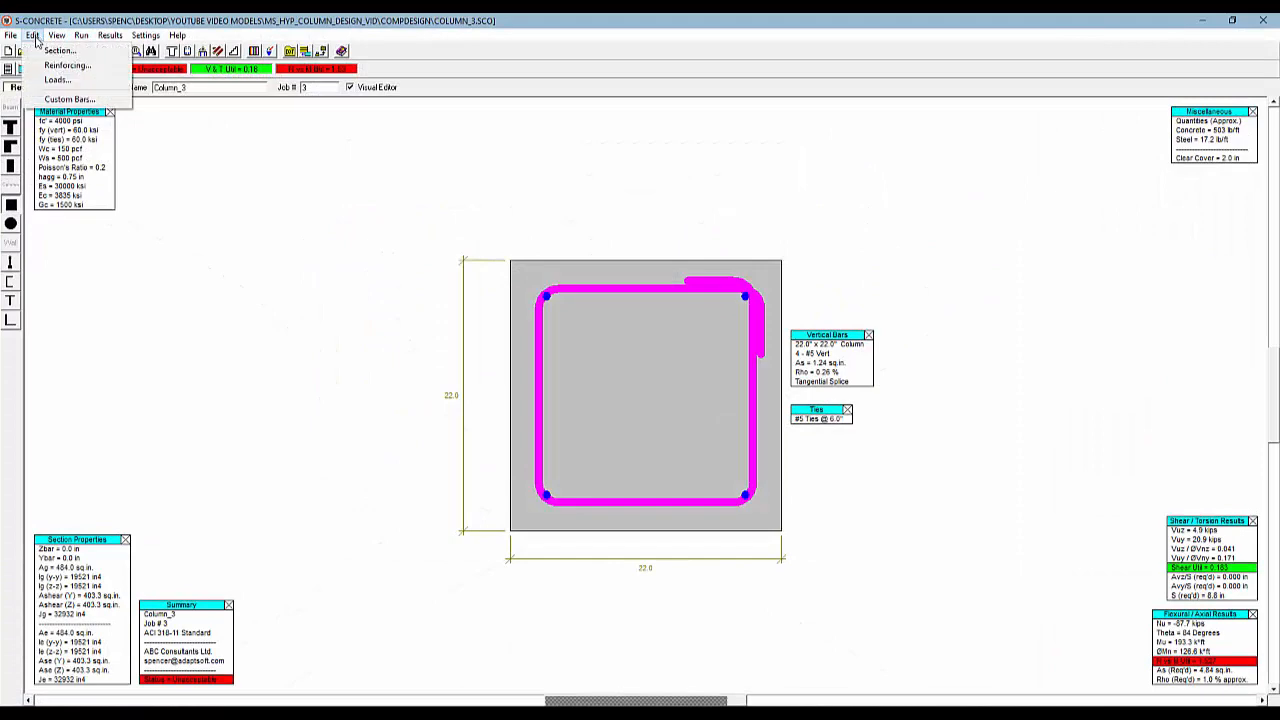
click(57, 79)
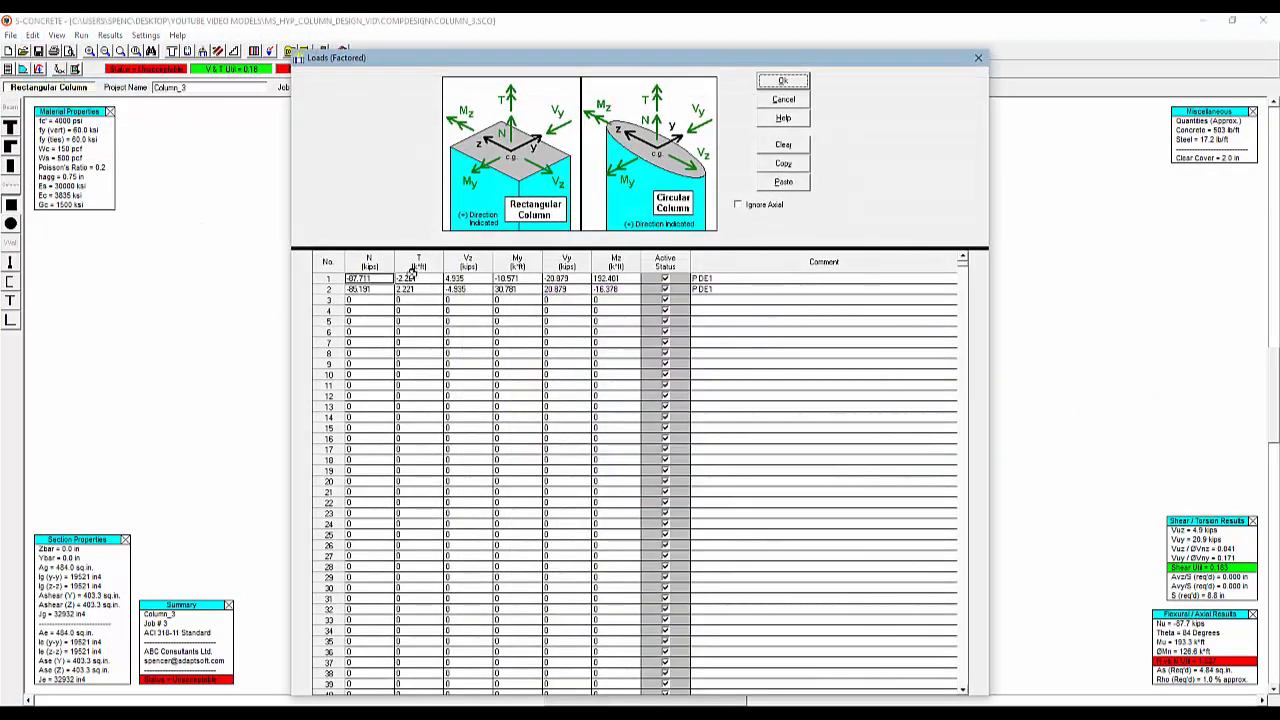